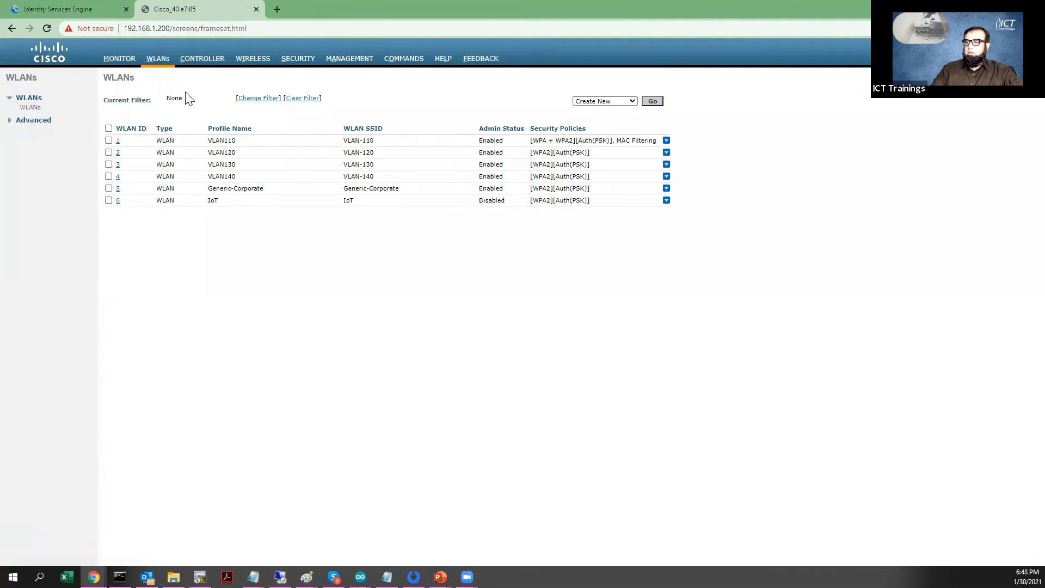
- Review the IoT WLAN's Layer 2 security settings and set the WLAN's status to enabled
left_click(117, 201)
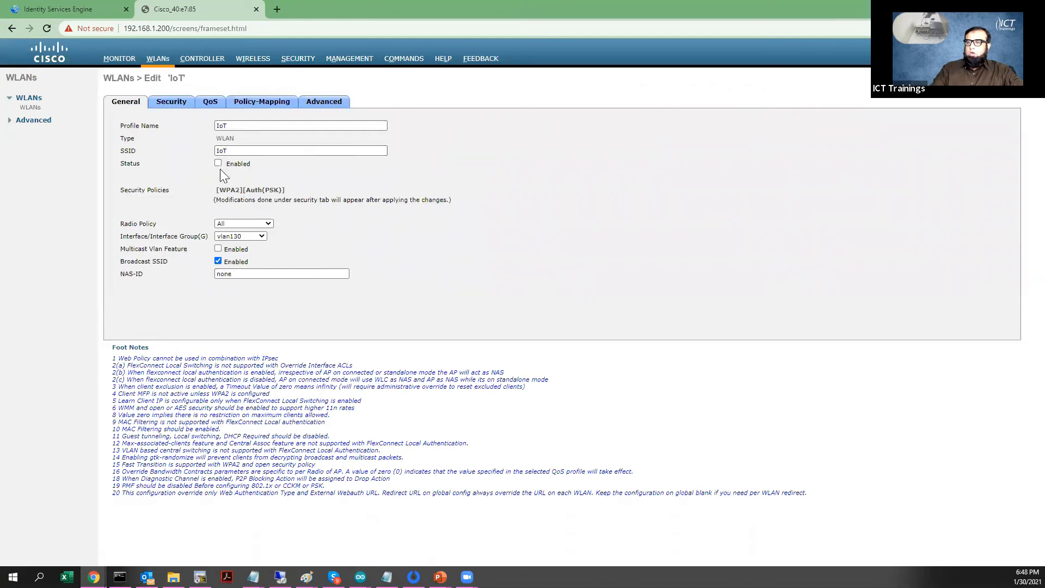
left_click(173, 105)
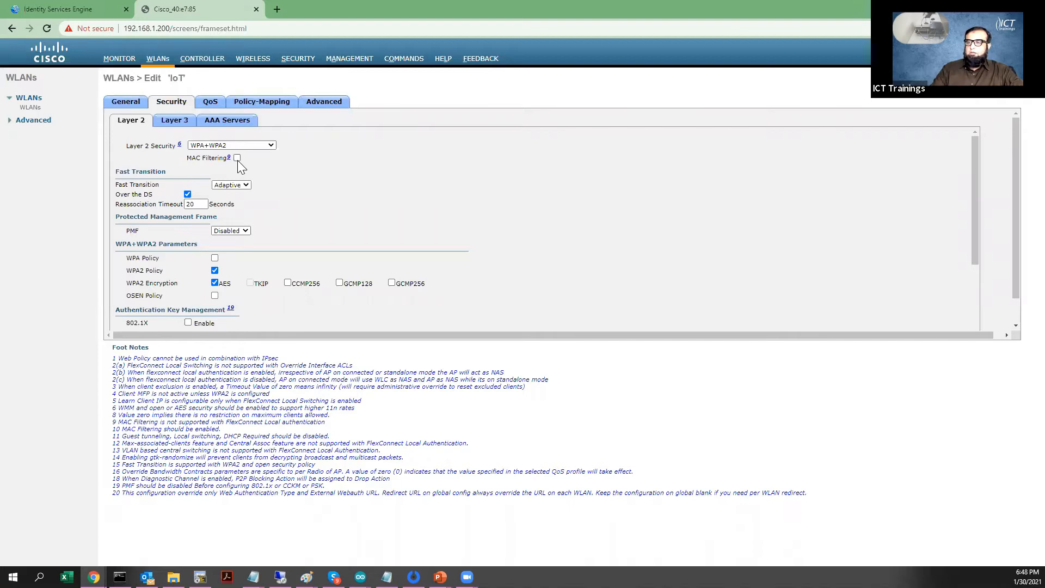
scroll(233, 176, "down", 3)
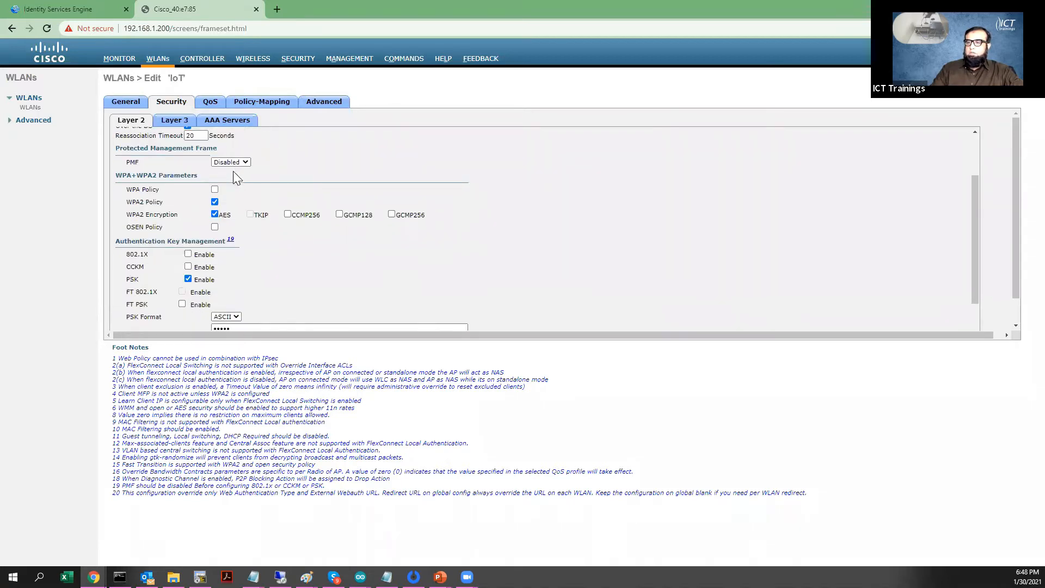
scroll(197, 272, "up", 3)
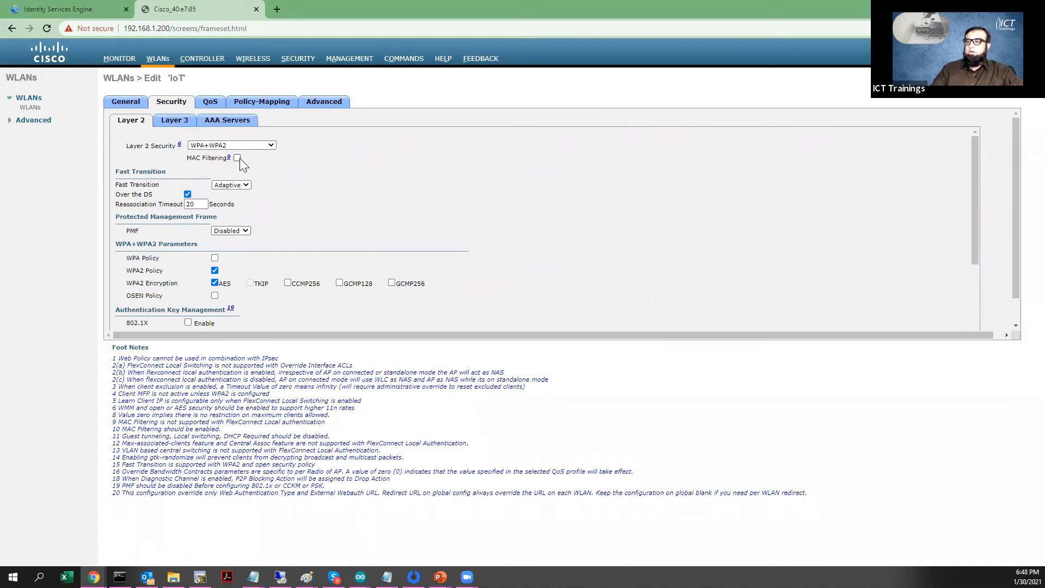
left_click(138, 106)
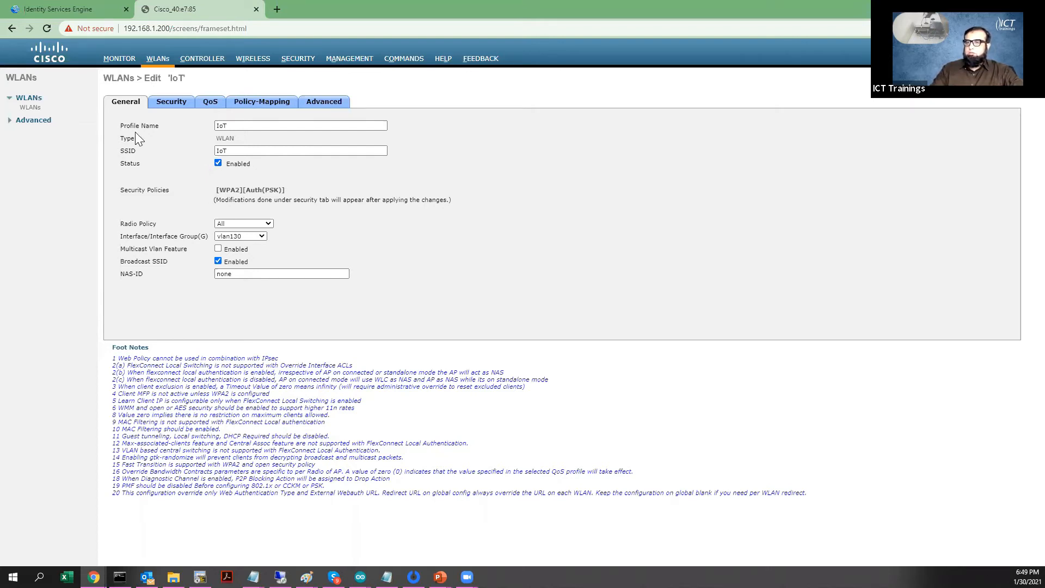
- Open the controller's monitoring page in a separate browser tab and display the wireless client list
right_click(125, 61)
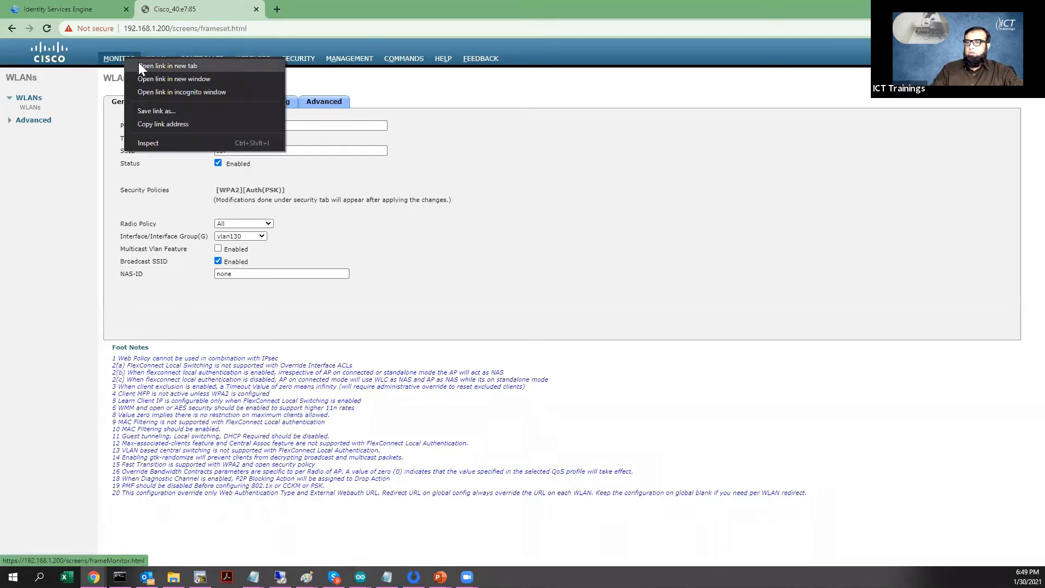
left_click(141, 64)
left_click(311, 10)
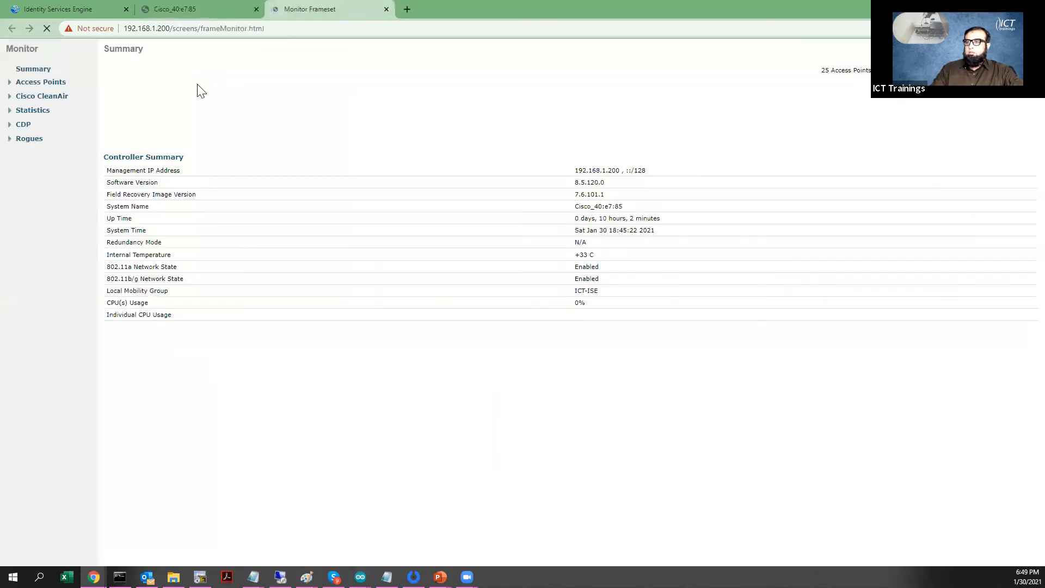
left_click(31, 153)
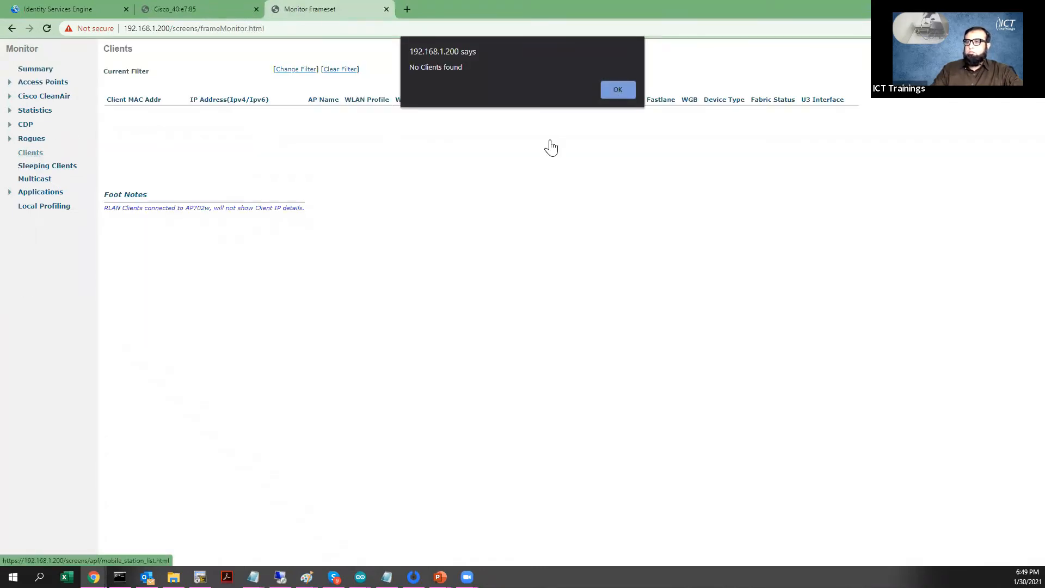
left_click(617, 84)
- Check the IoT WLAN's status and refresh the wireless client list
left_click(174, 8)
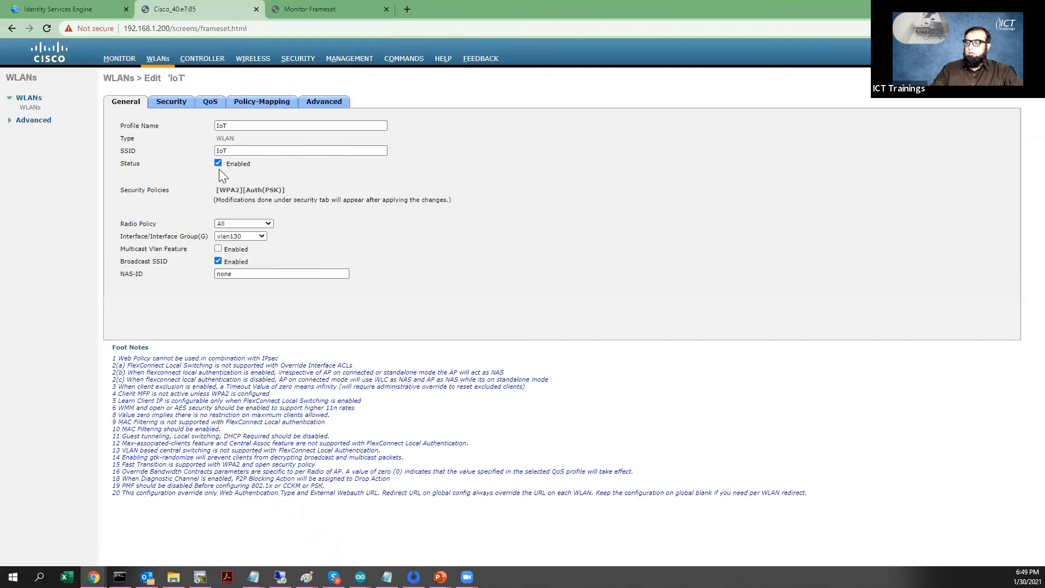
left_click(340, 8)
left_click(32, 154)
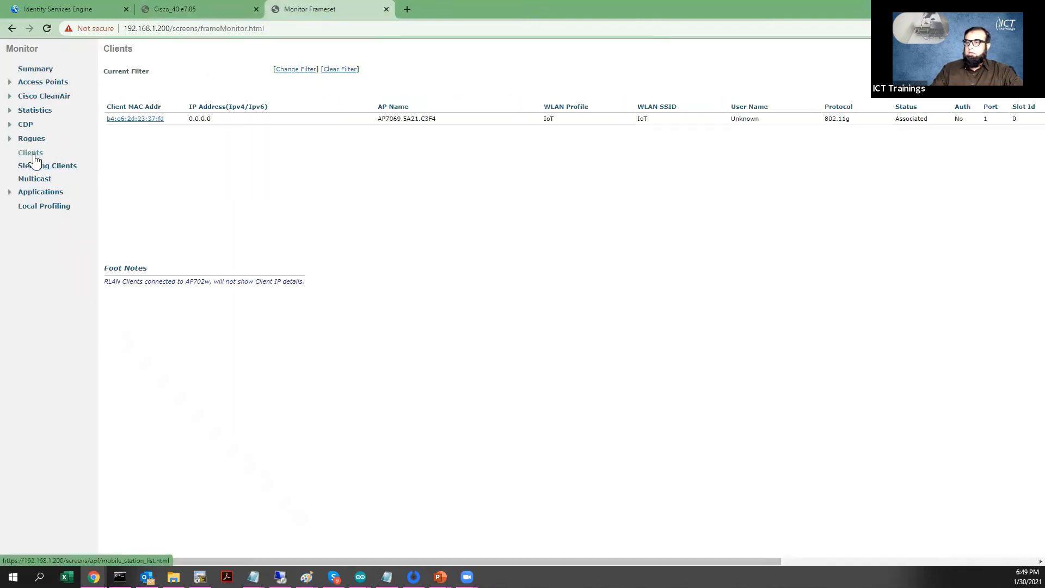
left_click(34, 156)
left_click(34, 156)
- Open the IoT client's details and copy its MAC address b4:e6:2d:23:37:fd into a blank Notepad document
left_click(147, 119)
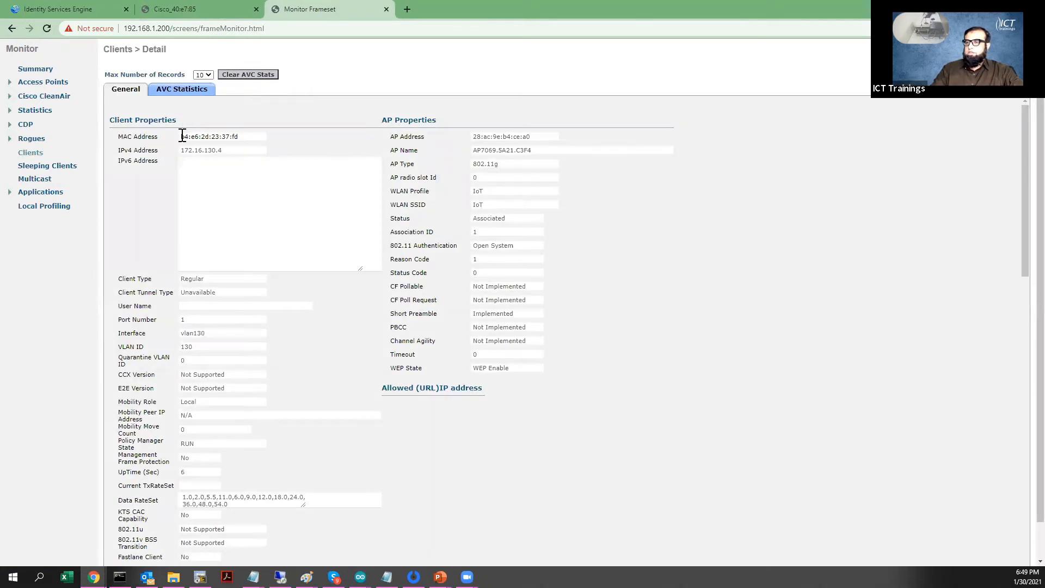
left_click_drag(181, 136, 247, 136)
key("ctrl+c")
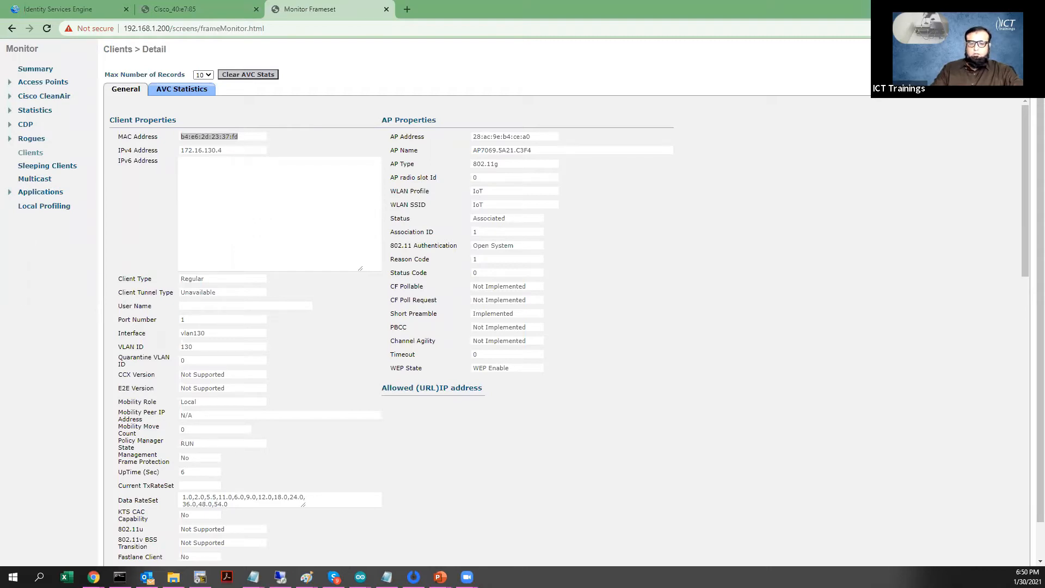
key("alt+Tab")
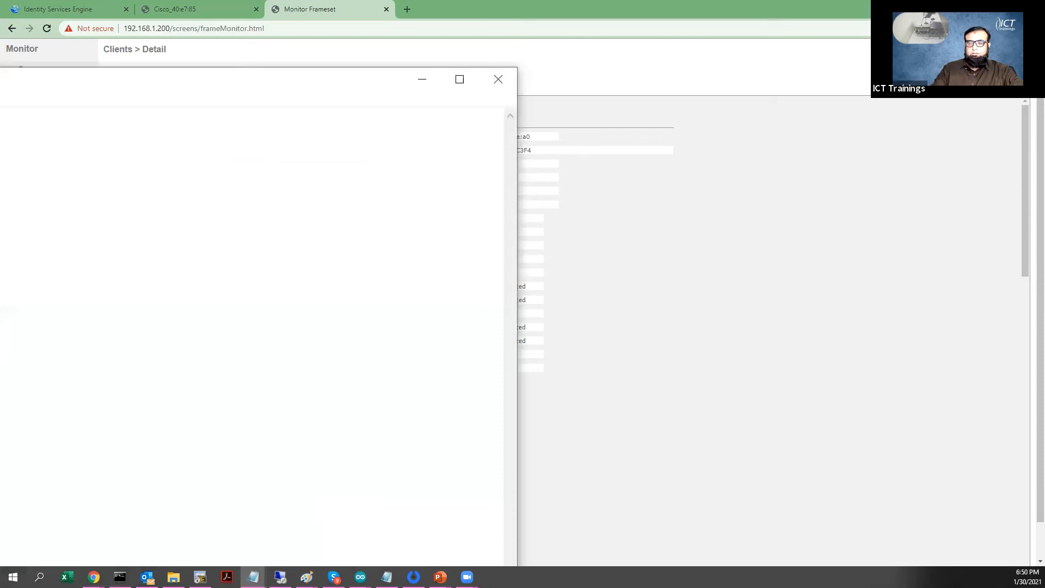
key("ctrl+v")
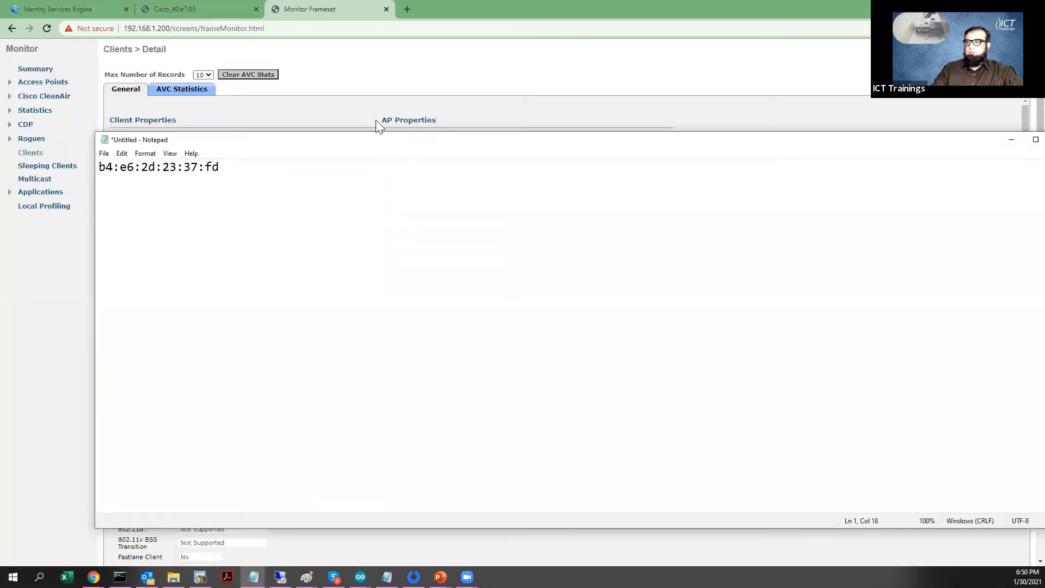
left_click(379, 126)
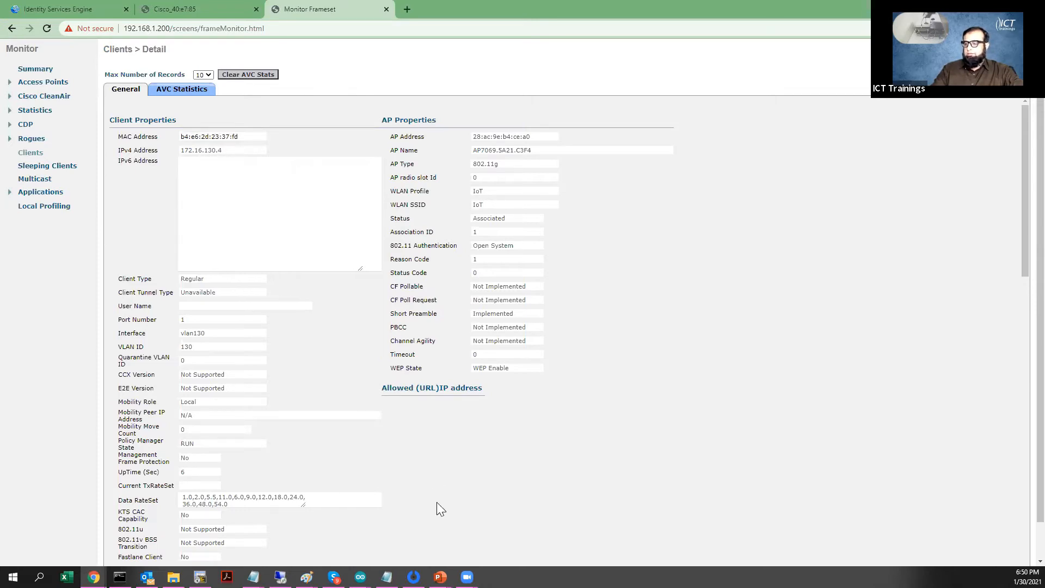
- Switch to the Profiling Services slide show and draw a PC with a dashed link to the AP, circling the IoT SSID
mouse_move(441, 577)
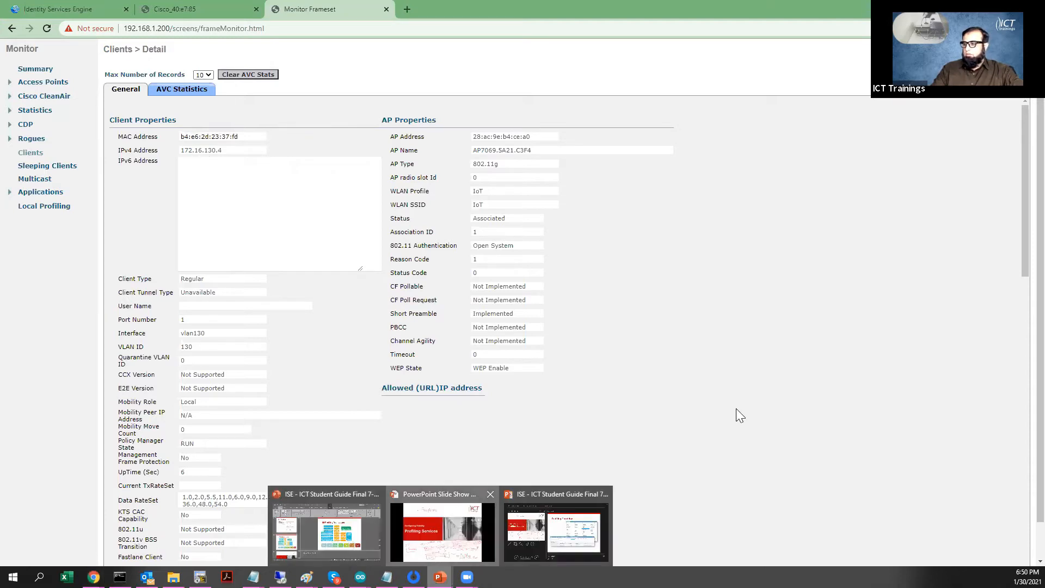
left_click(442, 531)
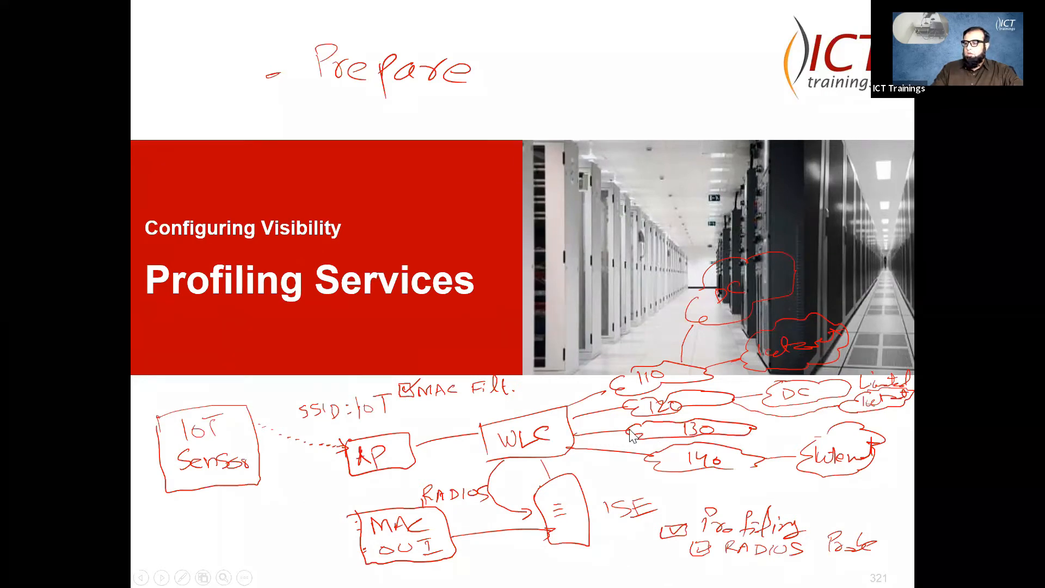
key("alt+Tab")
key("alt+Tab")
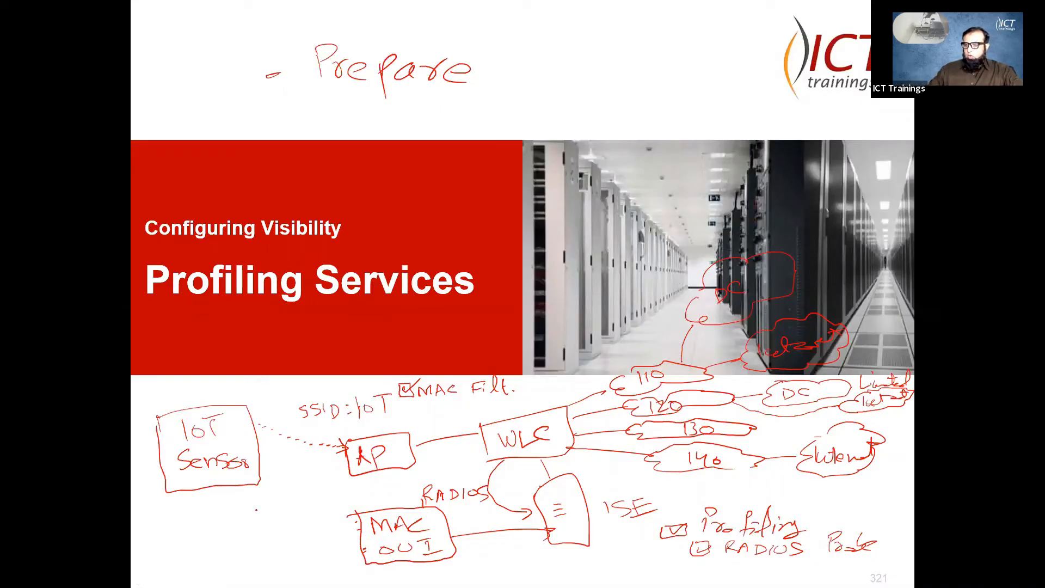
mouse_move(198, 513)
left_mouse_down()
mouse_move(230, 538)
mouse_move(184, 527)
mouse_move(224, 551)
left_mouse_up()
mouse_move(275, 493)
left_mouse_down()
mouse_move(350, 456)
mouse_move(376, 427)
mouse_move(359, 423)
left_mouse_up()
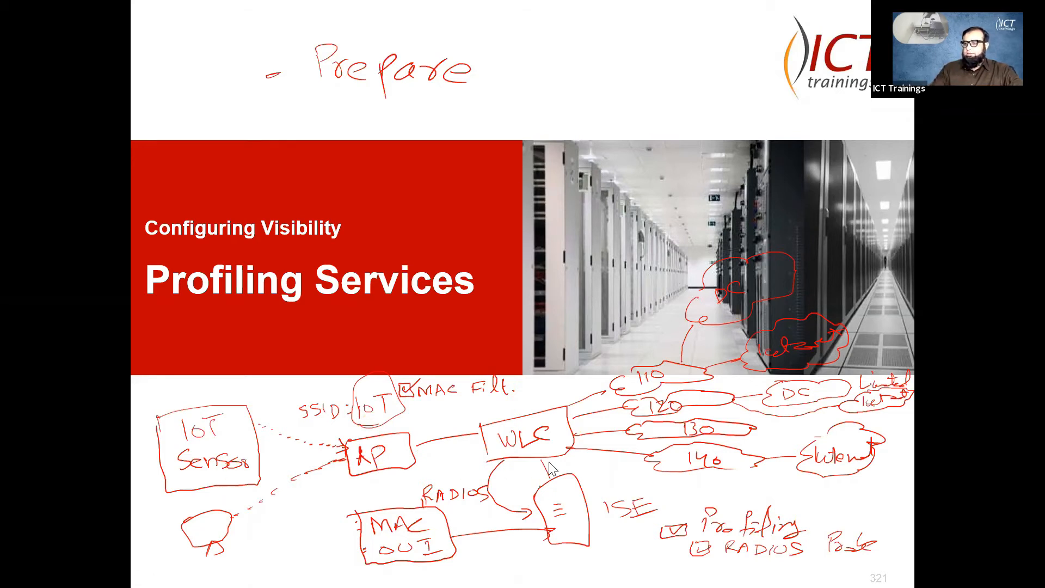
key("alt+Tab")
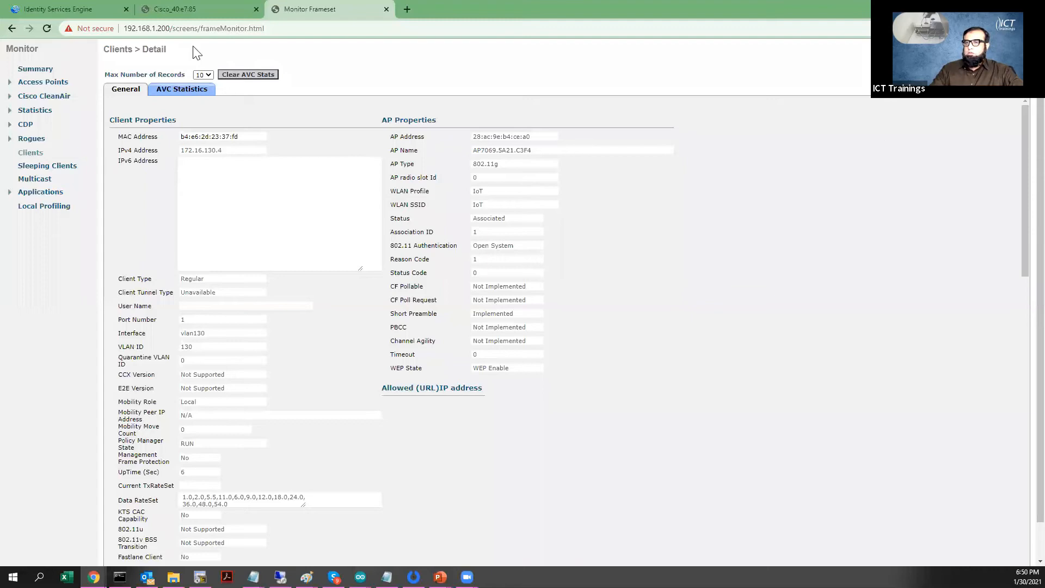
- Recheck the client list, and connect the PC in the 192.168.1.50 remote desktop session to the IoT Wi-Fi network
left_click(31, 153)
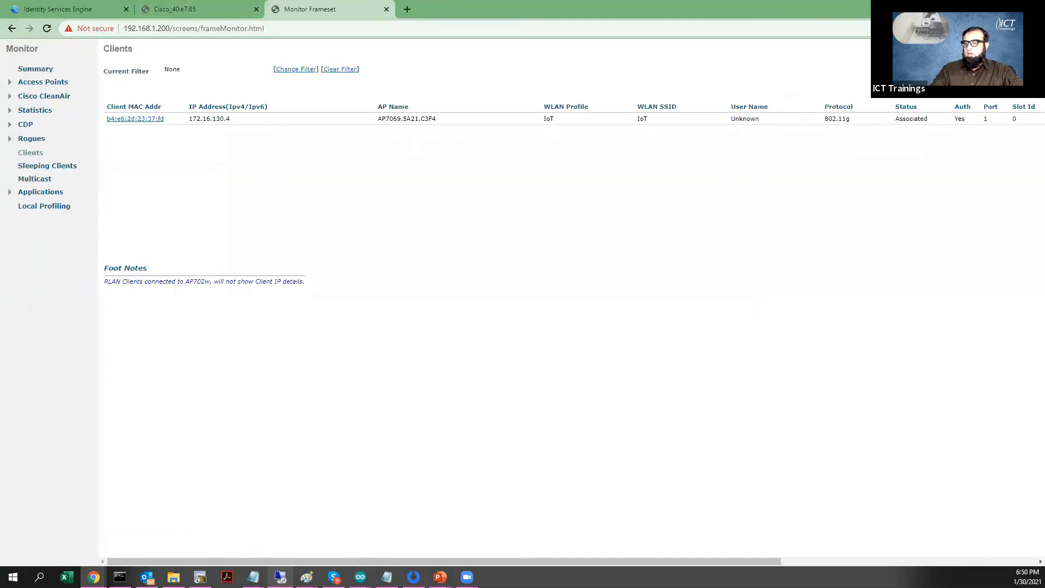
left_click(279, 576)
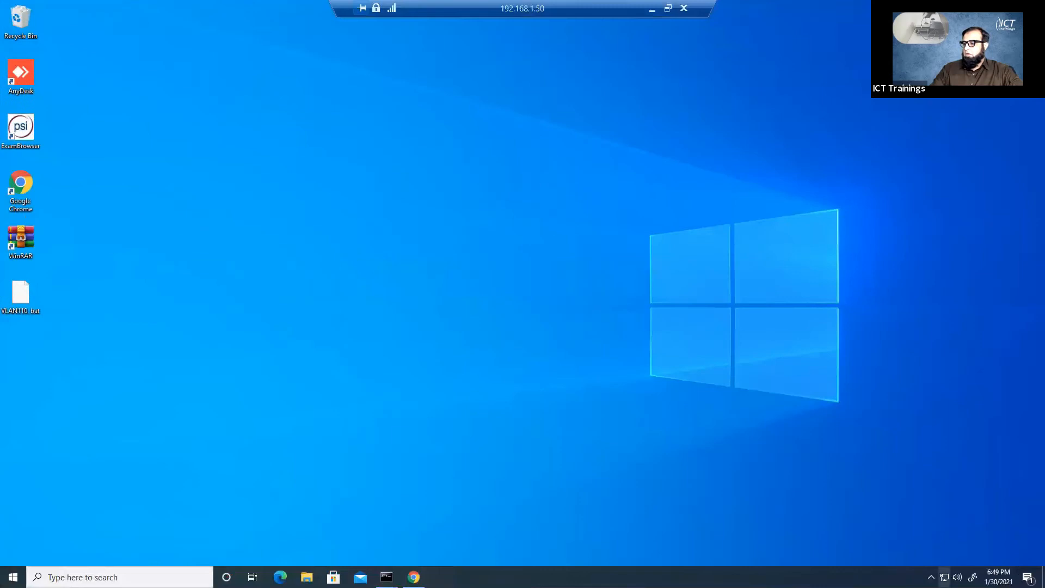
left_click(944, 577)
left_click(891, 325)
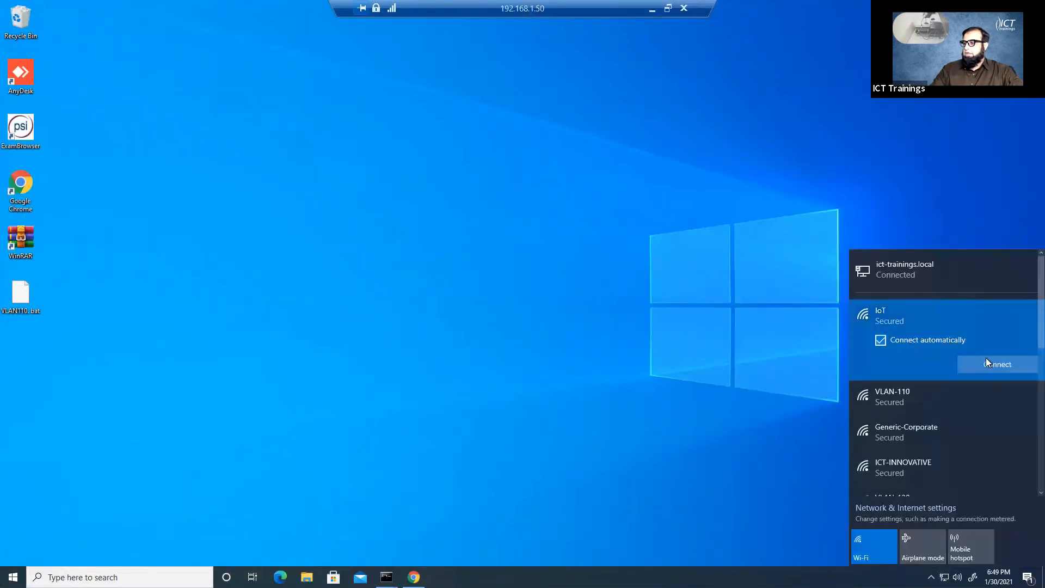
left_click(997, 365)
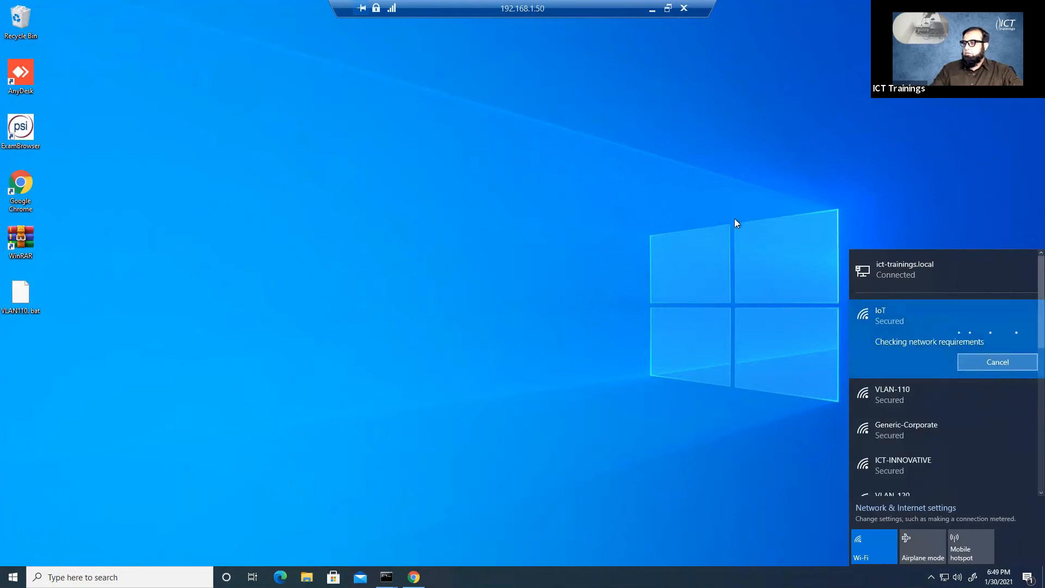
left_click(650, 10)
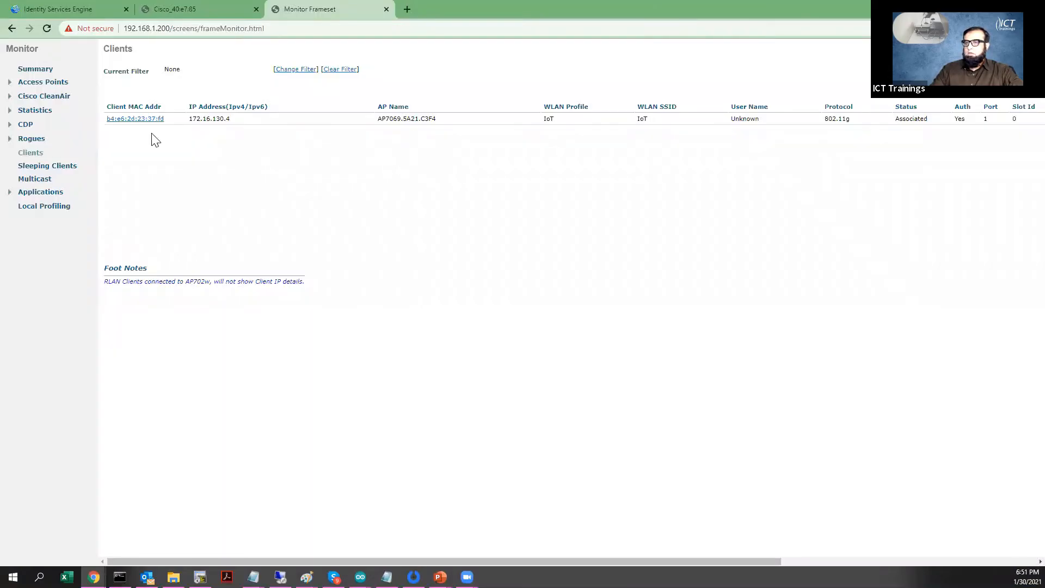
left_click(35, 154)
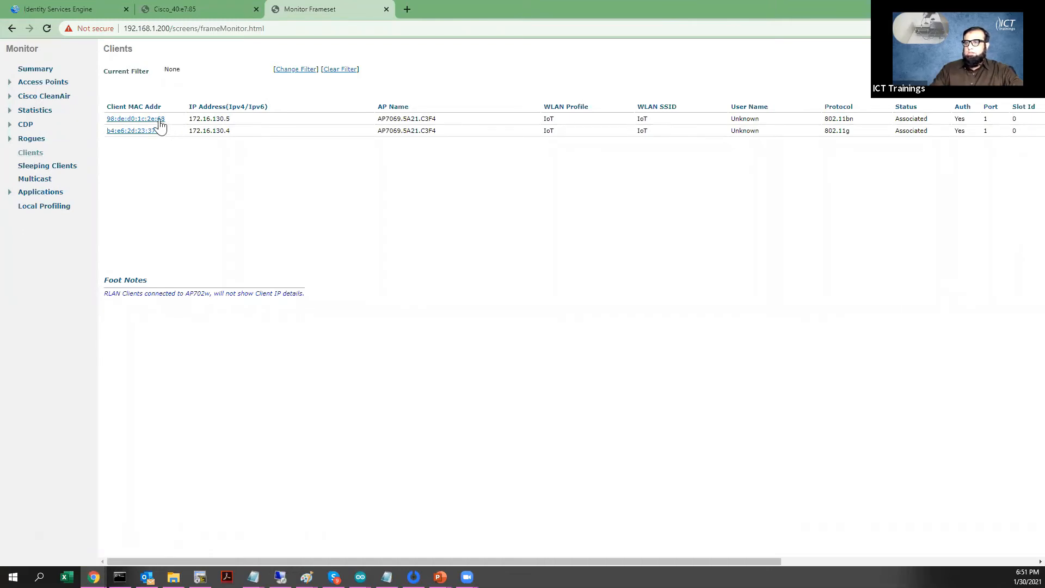
left_click_drag(166, 120, 145, 120)
left_click(107, 118)
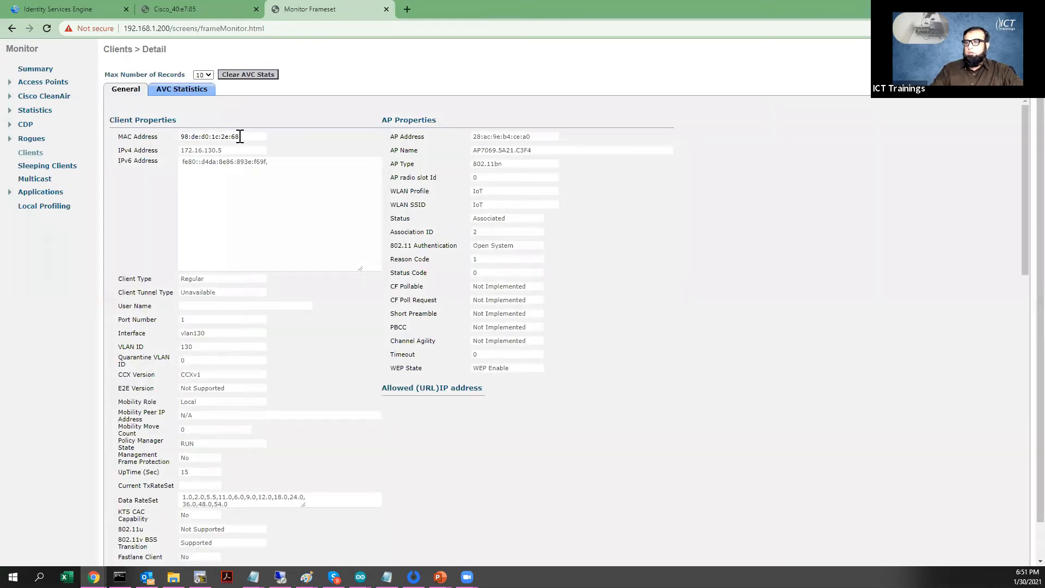
left_click_drag(241, 137, 181, 136)
key("ctrl+c")
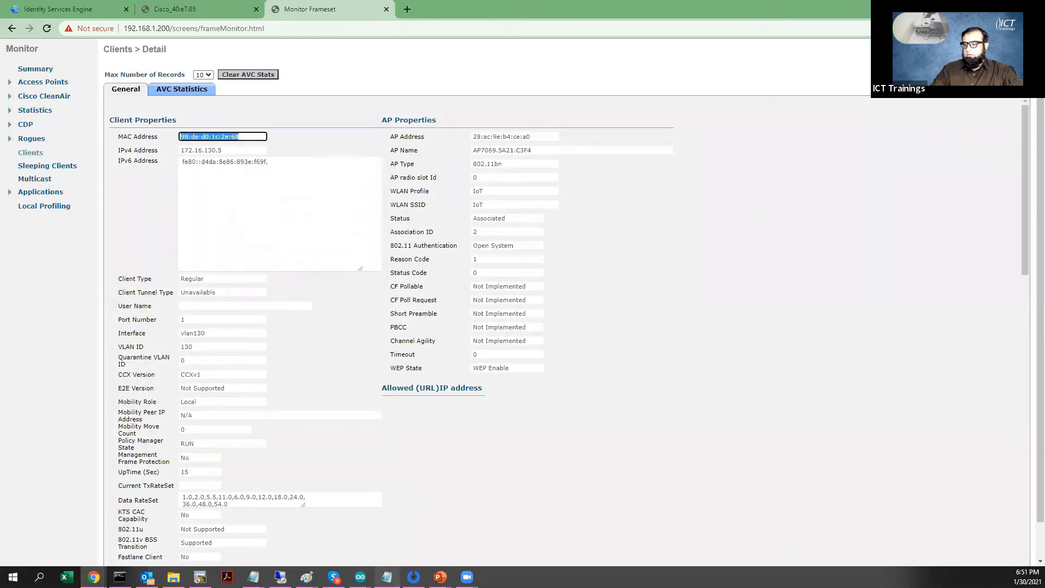
- Add the copied MAC address to the Notepad document labelled "pc", and label the first address "sensor"
left_click(387, 577)
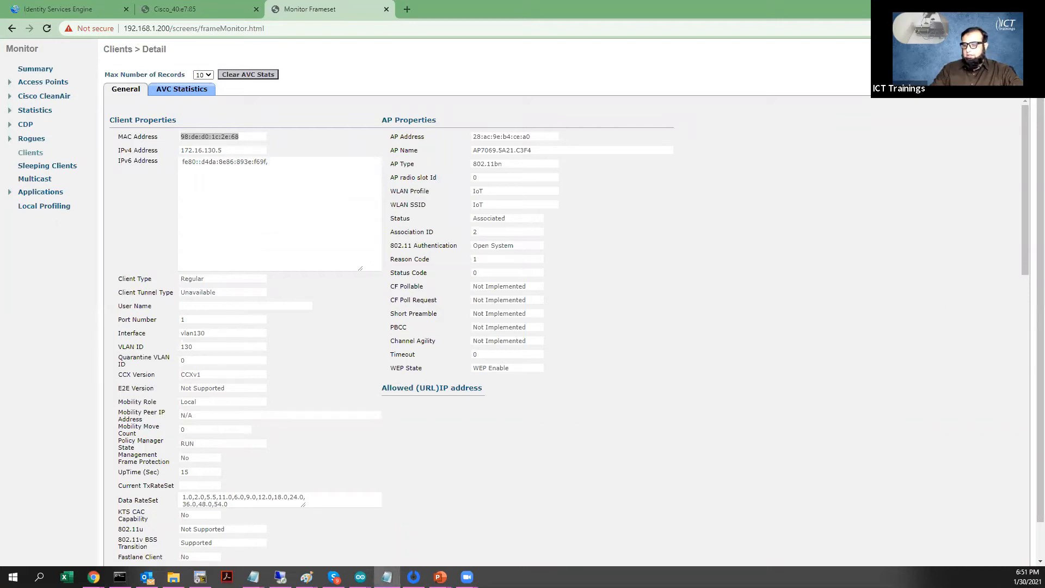
mouse_move(254, 577)
left_click(347, 527)
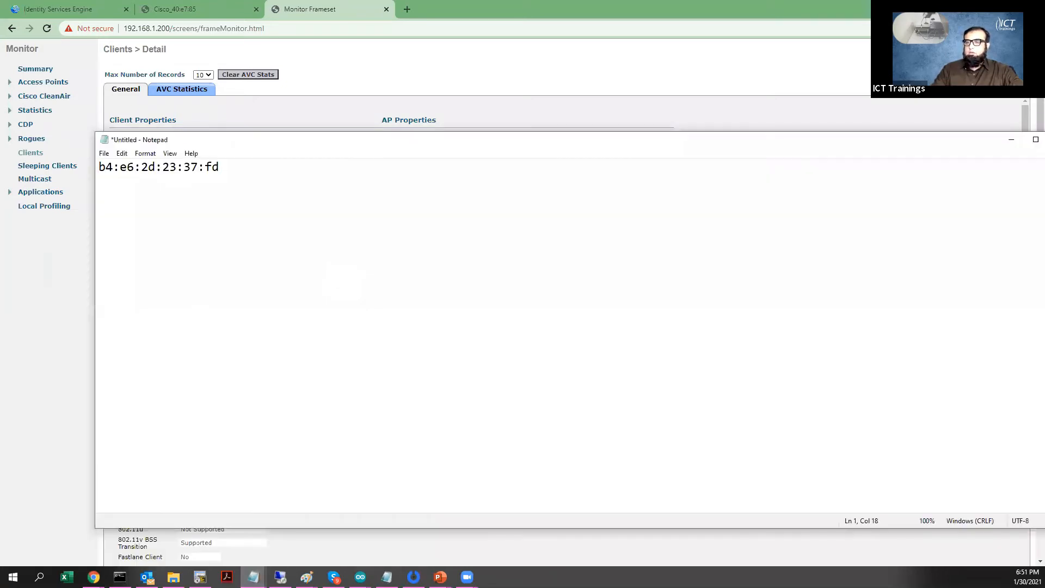
key("ctrl+v")
type("pc")
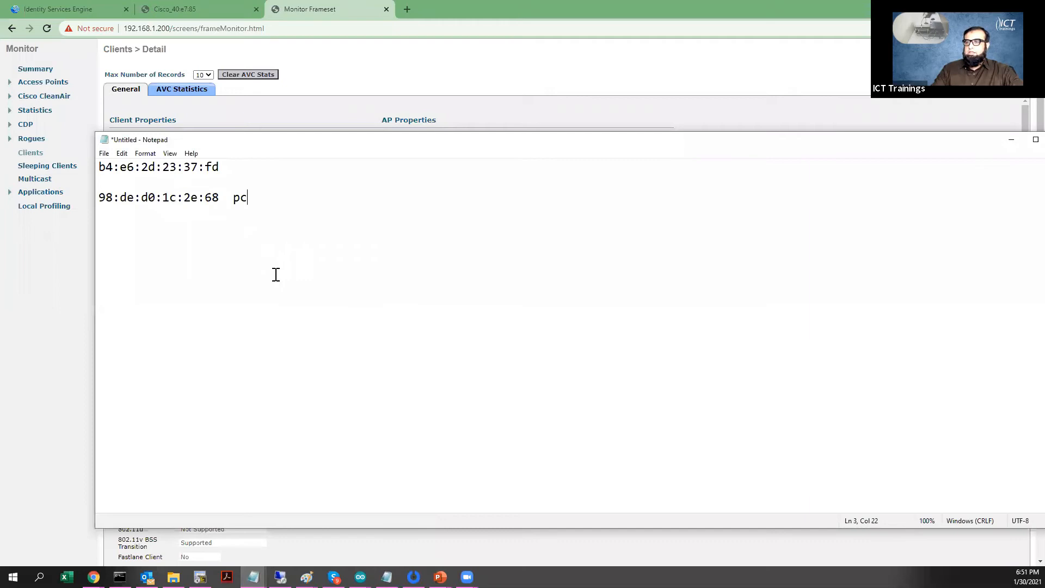
left_click(250, 172)
type("sensor")
left_click(328, 104)
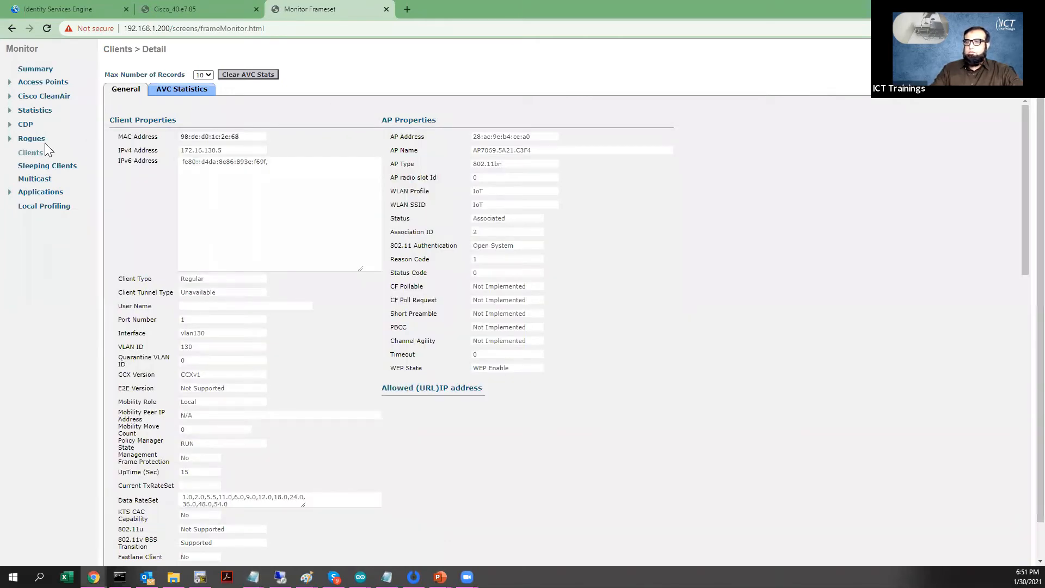
- Redisplay the wireless client list and view the ping to 172.16.130.1 in the remote PC's Command Prompt
left_click(31, 152)
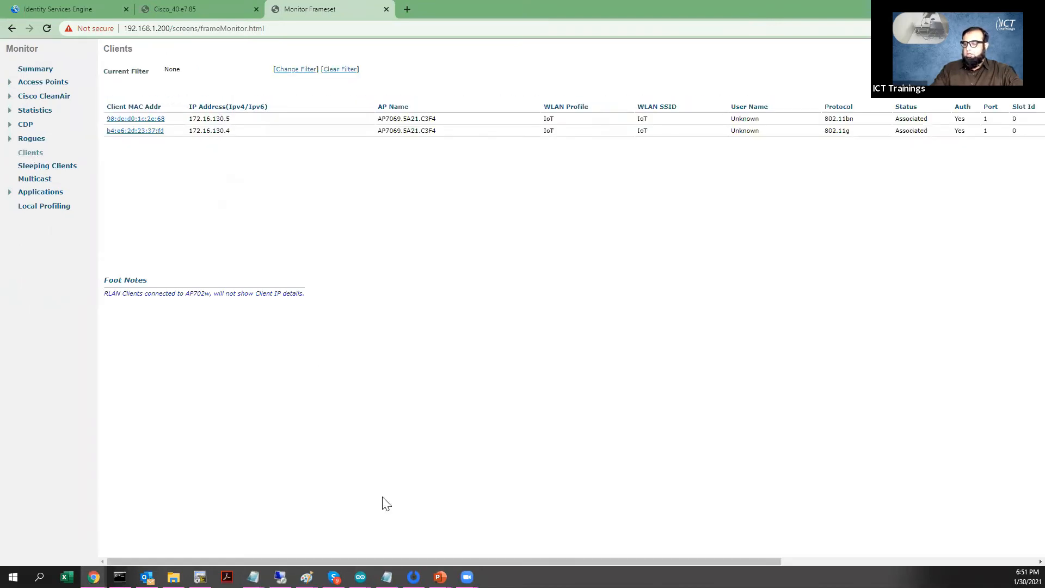
left_click(279, 577)
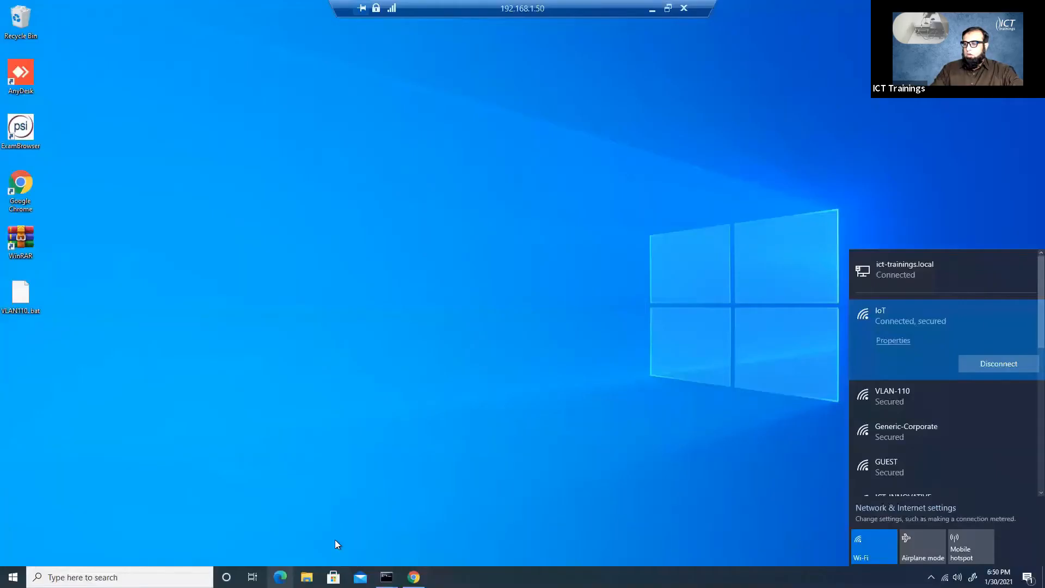
key("alt+Tab")
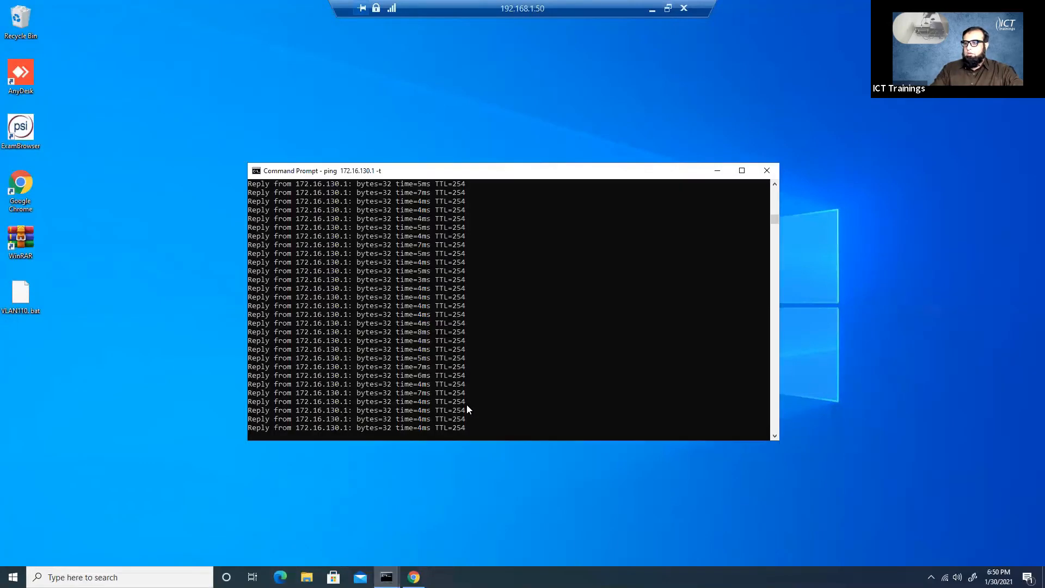
- Stop the continuous ping in the remote PC's Command Prompt, clear the screen and ping 172.16.130.4
key("ctrl+c")
type("cl")
type("172.16.130.")
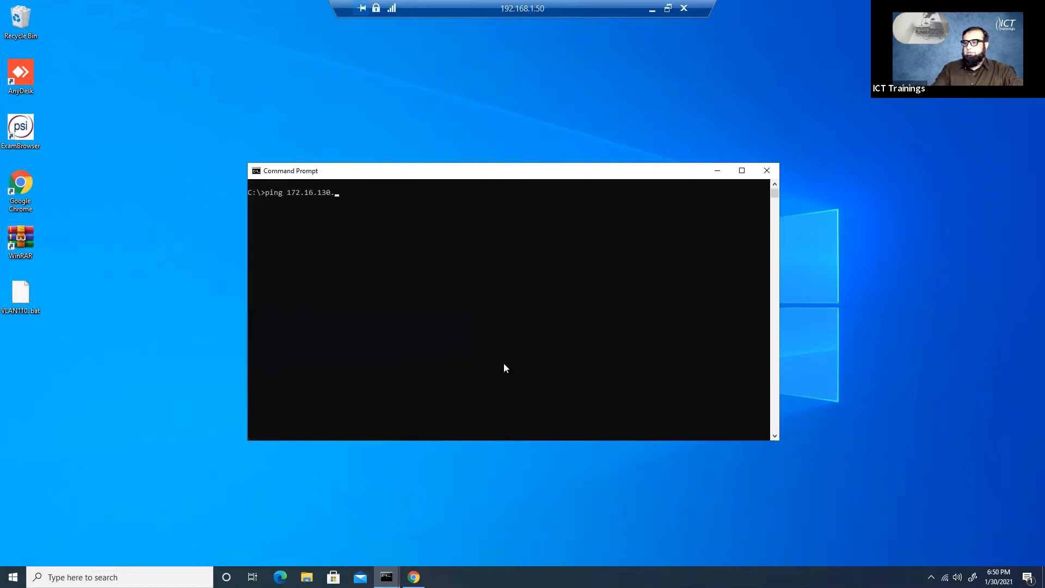
type("4")
key("Return")
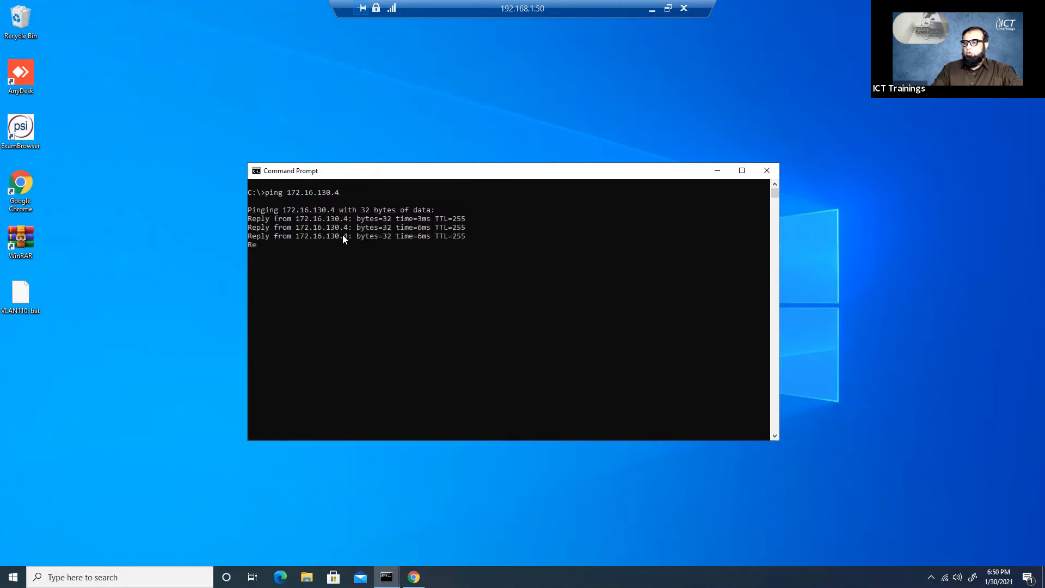
- Ping 172.16.130.5 from the remote PC's Command Prompt
key("Return")
key("Up")
key("BackSpace")
type("5")
key("Return")
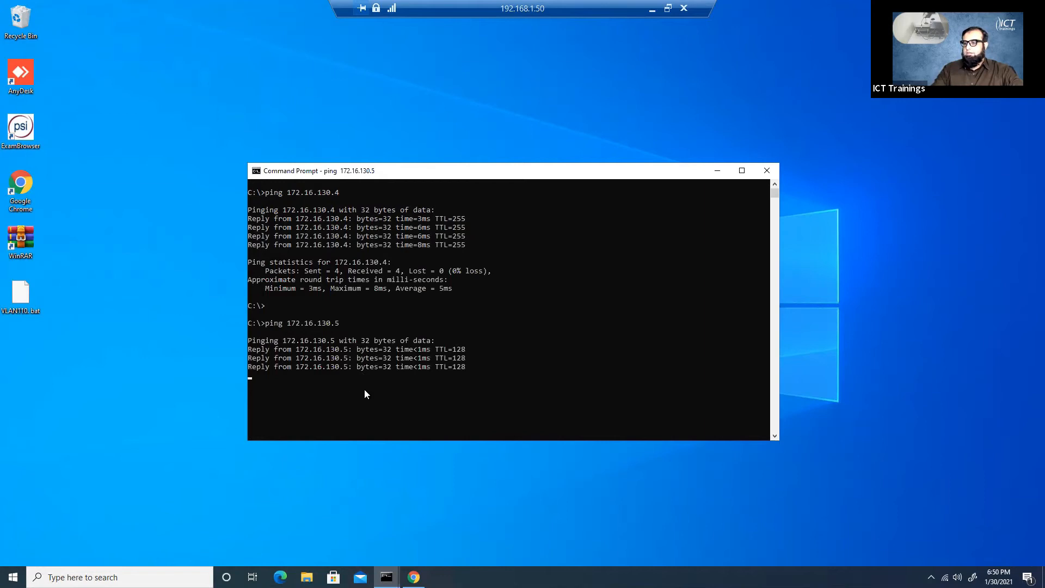
key("Return")
key("Return")
key("Return")
key("Return")
key("Return")
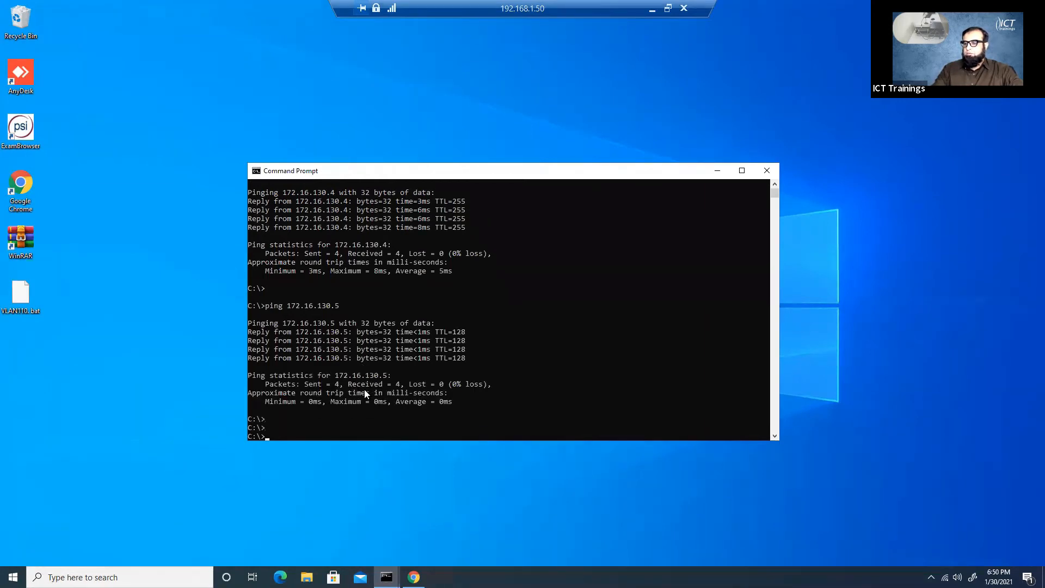
key("Return")
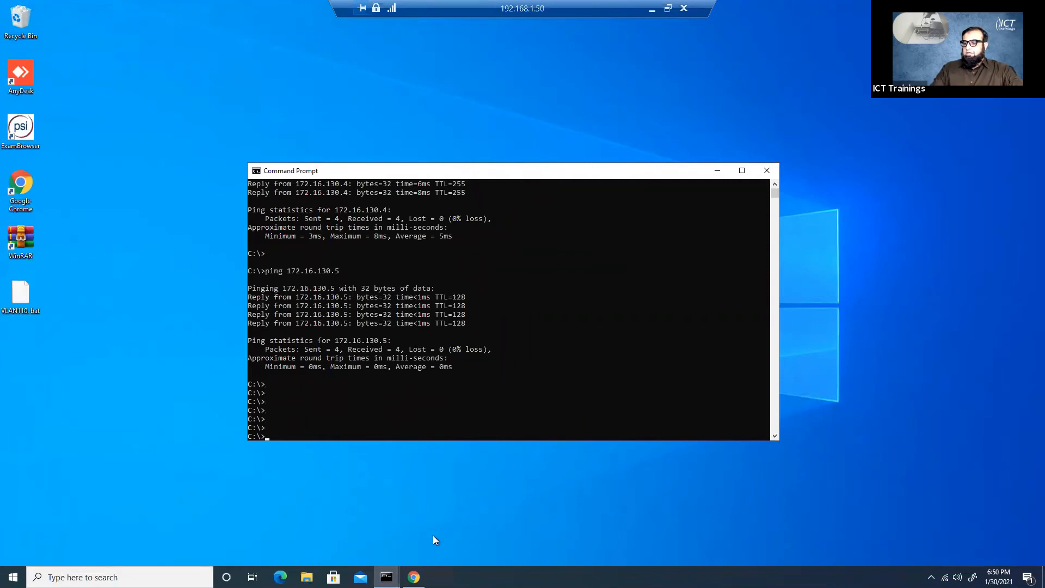
- Load 172.16.130.4 in the remote PC's Chrome browser and check the sensor's temperature and humidity readings
left_click(414, 577)
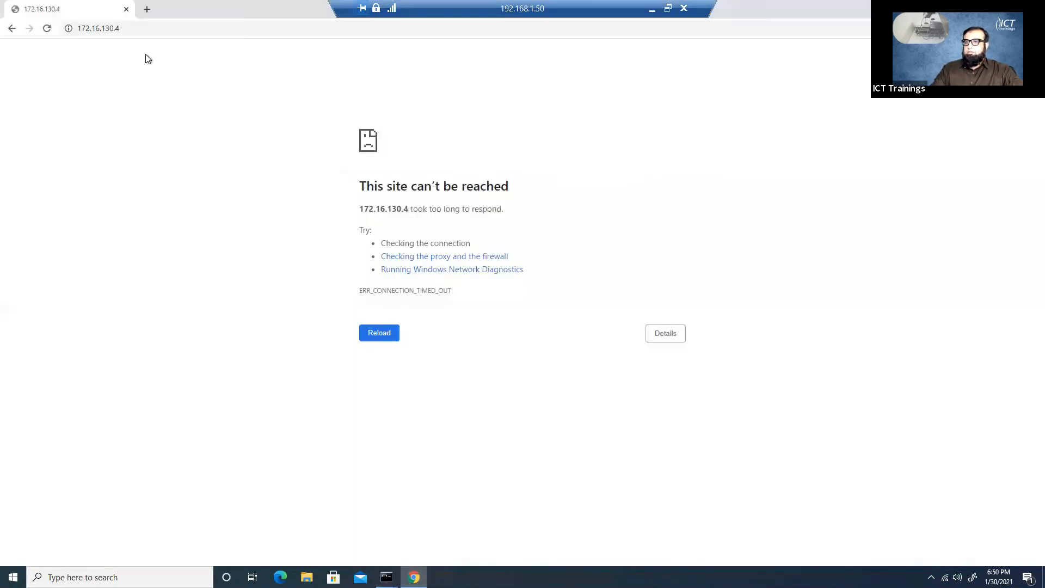
left_click(127, 25)
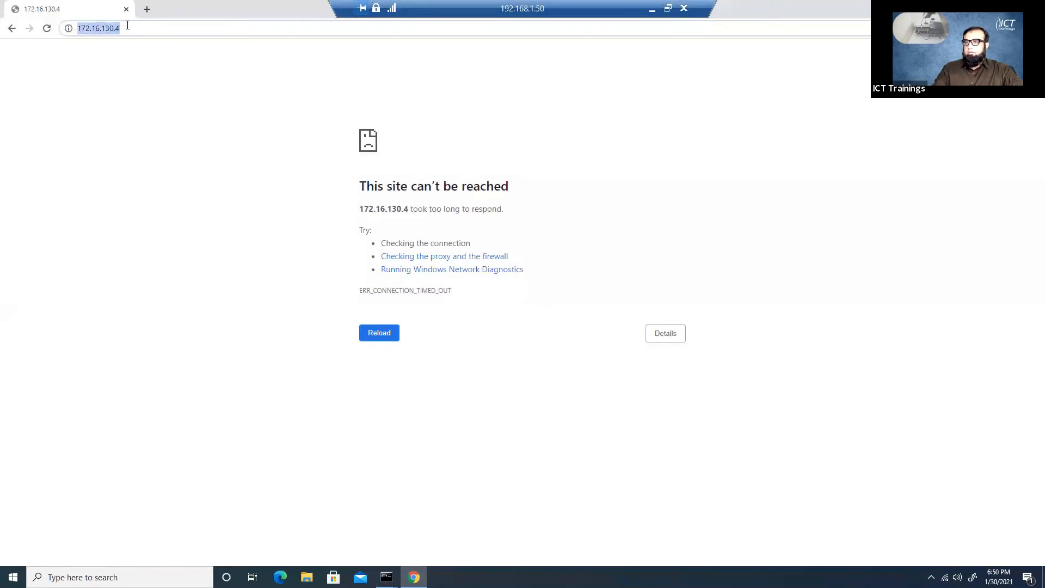
key("Return")
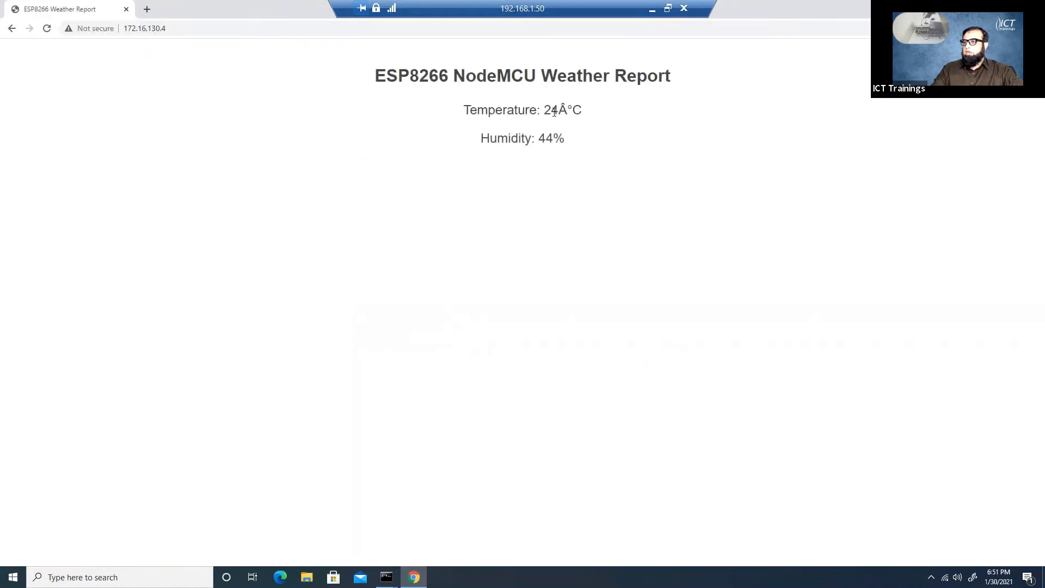
left_click_drag(543, 111, 597, 115)
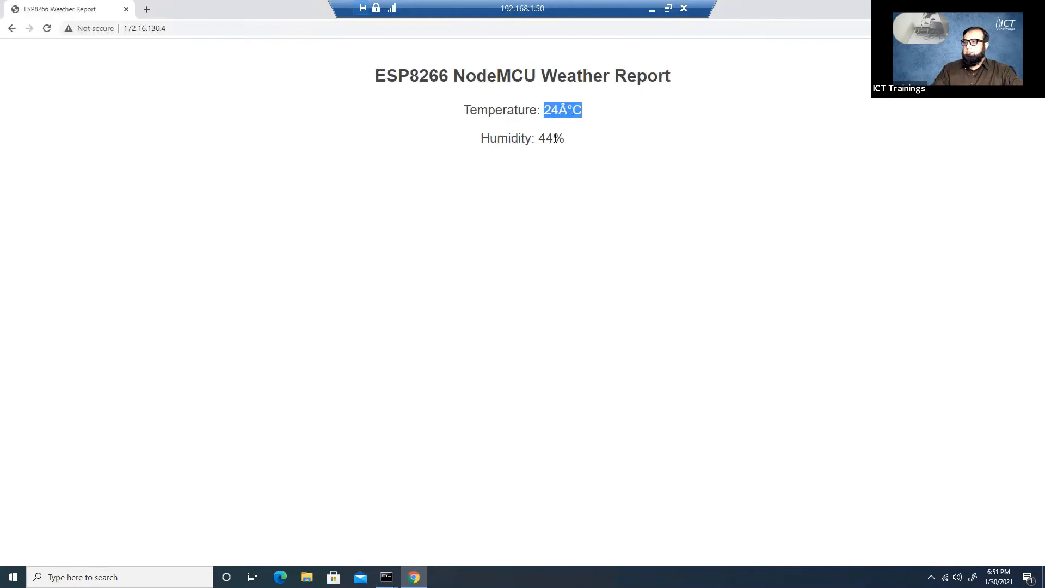
left_click_drag(541, 138, 572, 140)
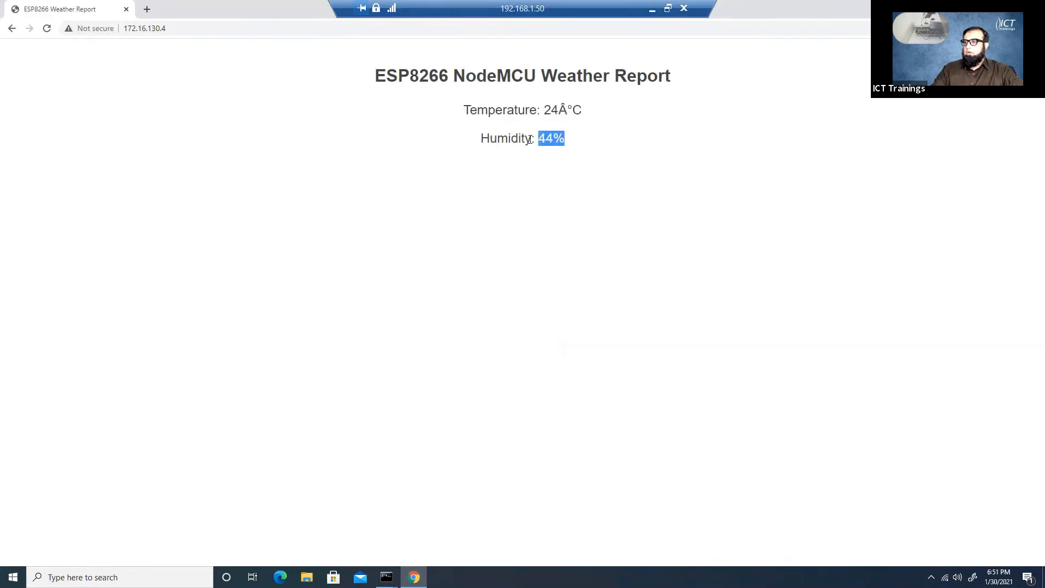
left_click(465, 133)
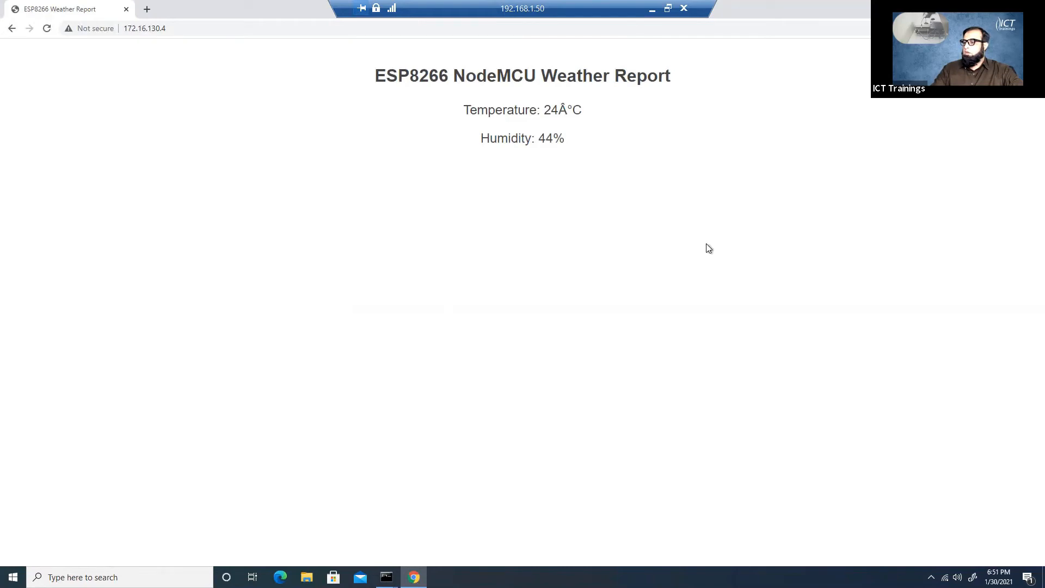
- Minimize the remote desktop session and view the Profiling Services slide show in PowerPoint
left_click(655, 8)
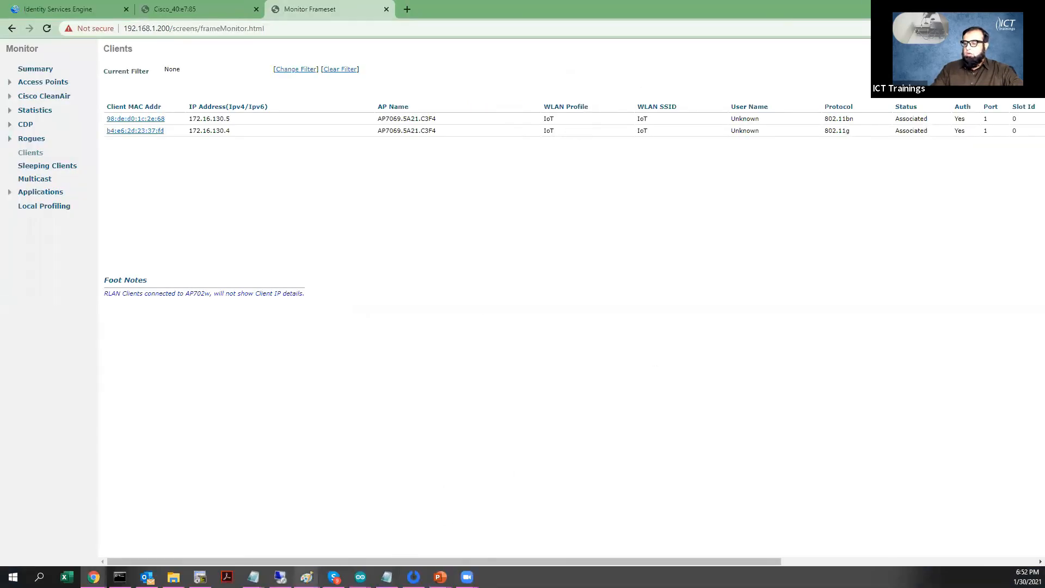
mouse_move(306, 576)
mouse_move(440, 577)
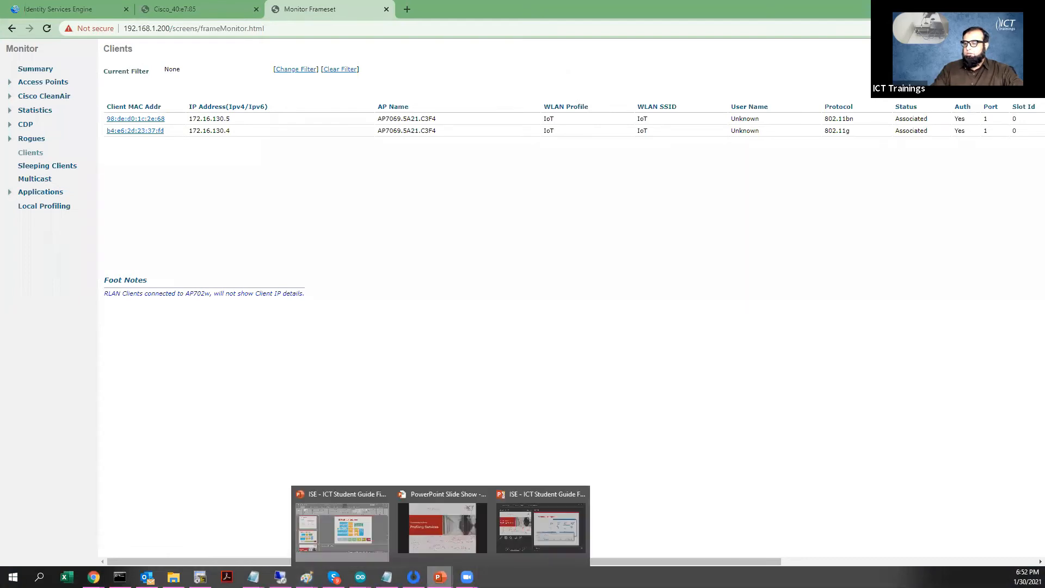
left_click(442, 528)
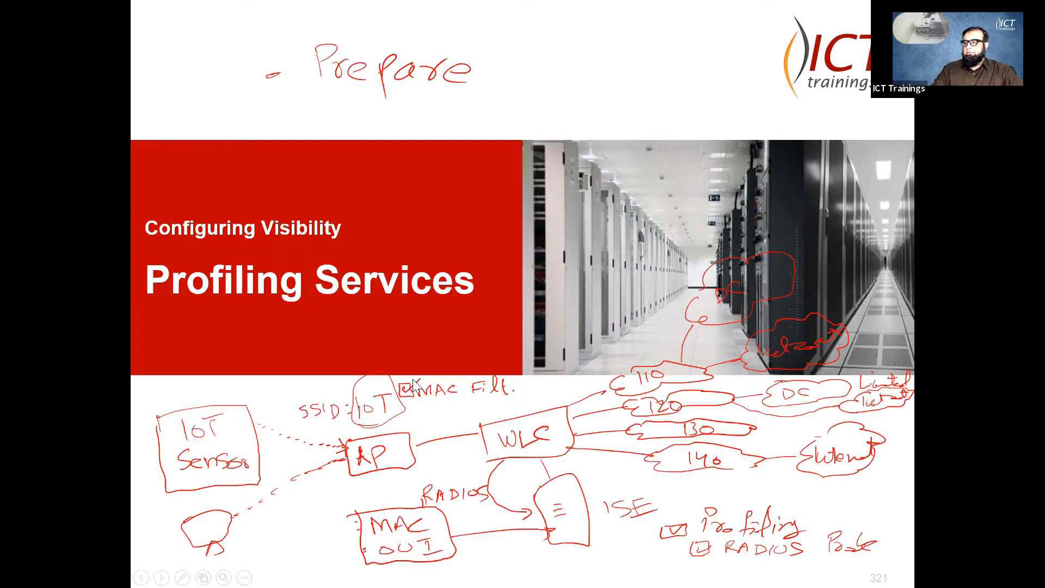
- Return to the controller in Chrome, enable Layer 2 MAC Filtering on the IoT WLAN, review its AAA servers and advanced settings, and apply
key("alt+Tab")
left_click(165, 12)
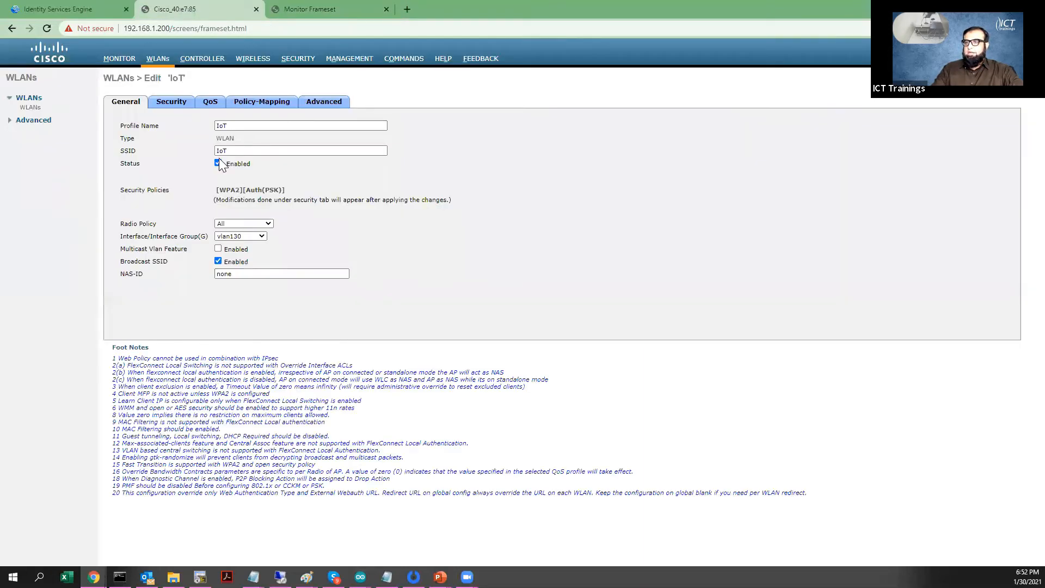
left_click(183, 105)
left_click(237, 157)
double_click(173, 79)
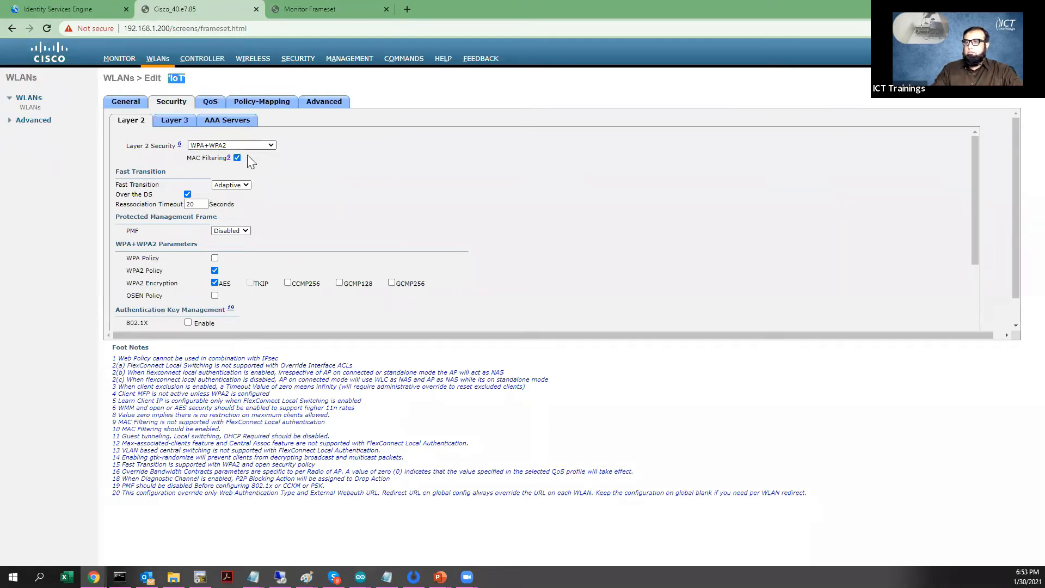
left_click(232, 120)
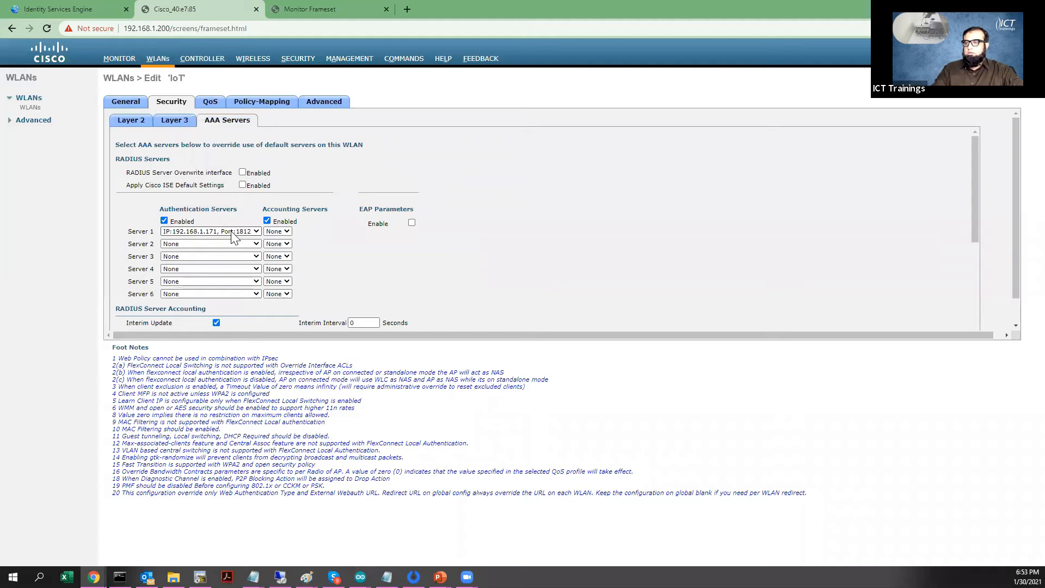
left_click(324, 102)
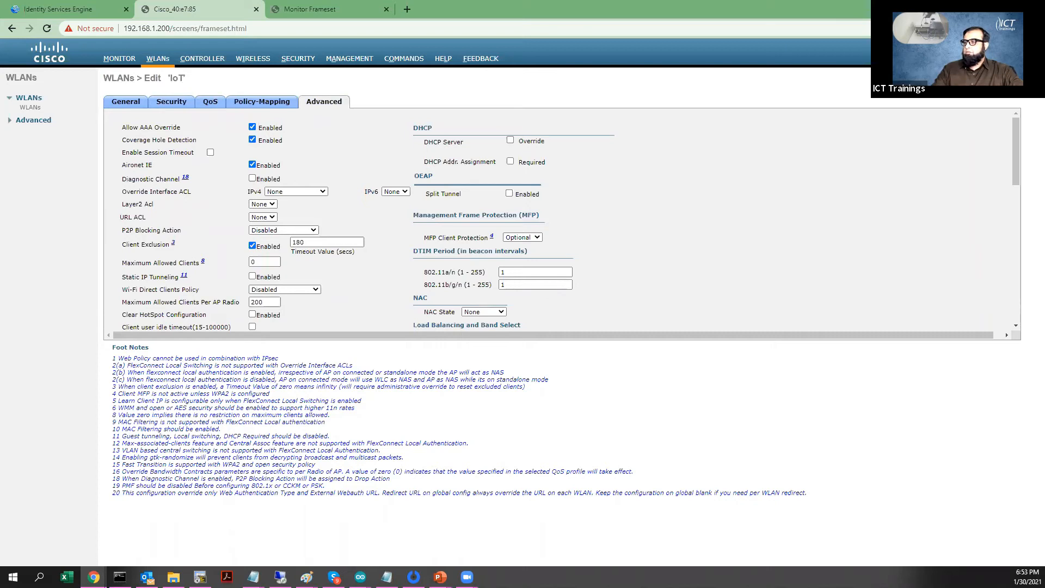
left_click(1003, 78)
left_click(573, 123)
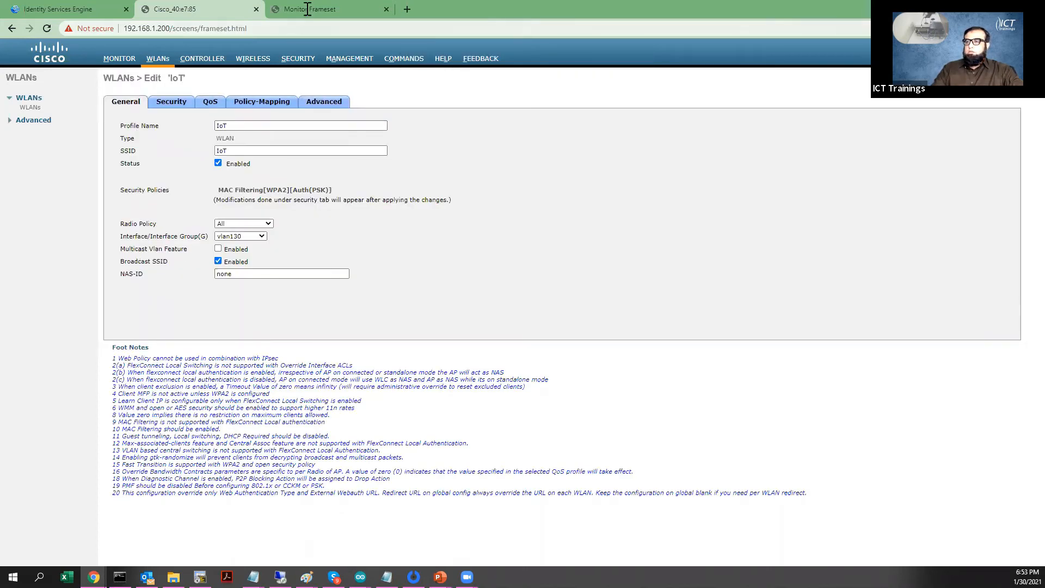
- Switch to Identity Services Engine and open the RADIUS Live Logs
left_click(92, 9)
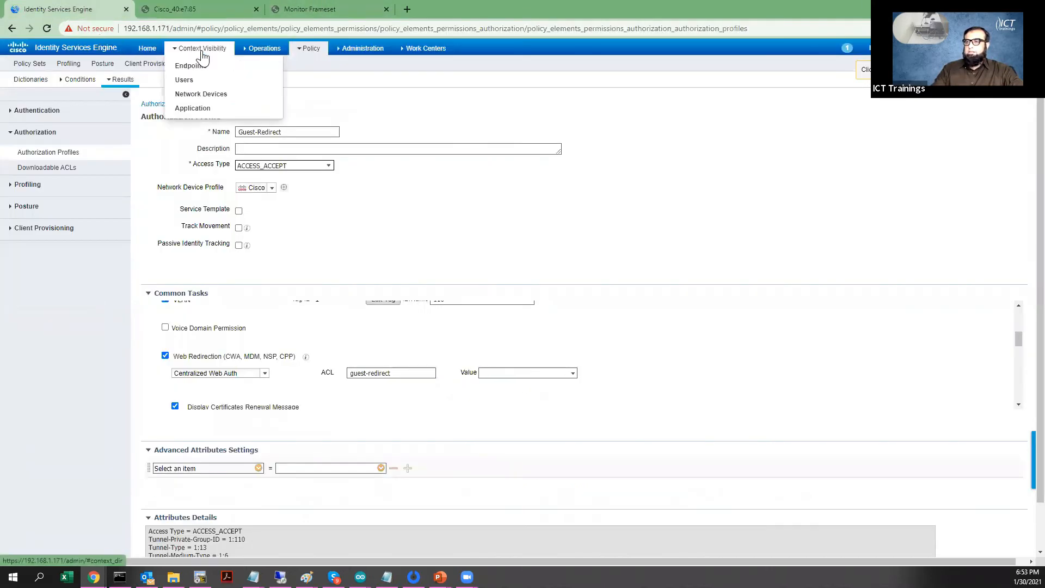
mouse_move(263, 57)
left_click(263, 75)
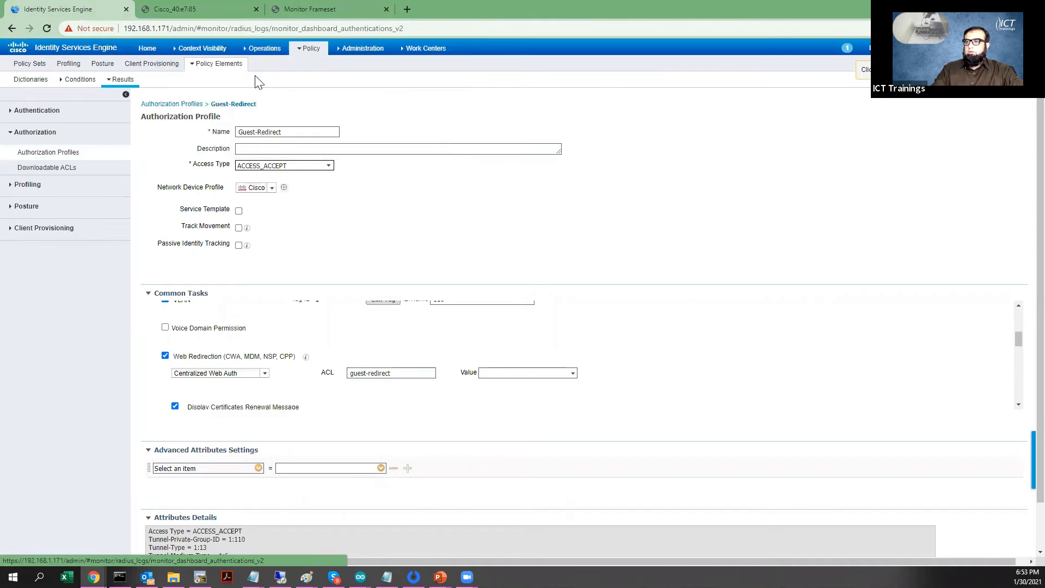
left_click(668, 121)
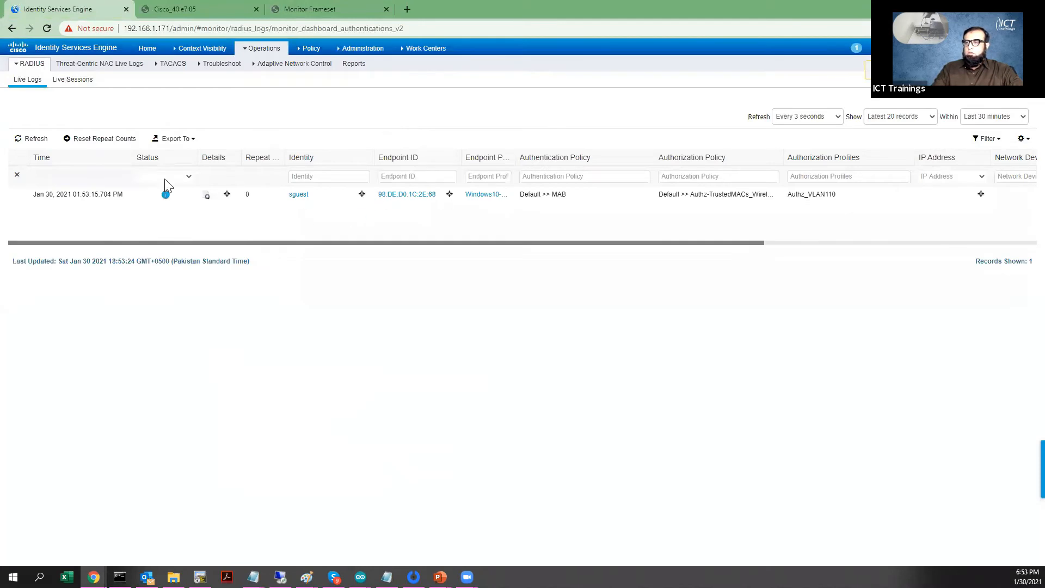
- Refresh the RADIUS Live Logs and compare the logged endpoints with the sensor and PC MAC addresses in Notepad
left_click(41, 142)
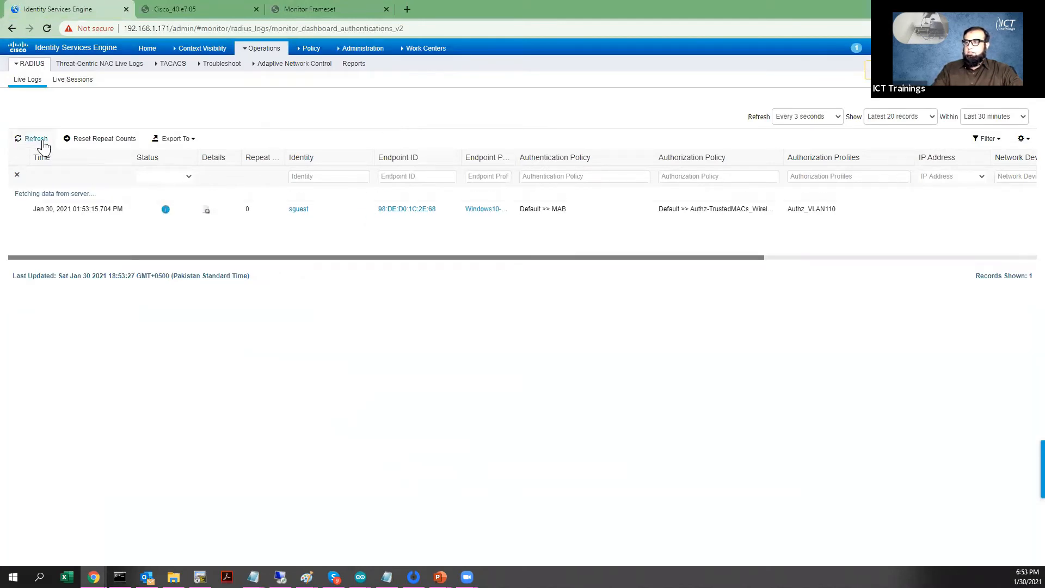
left_click(44, 146)
left_click(43, 146)
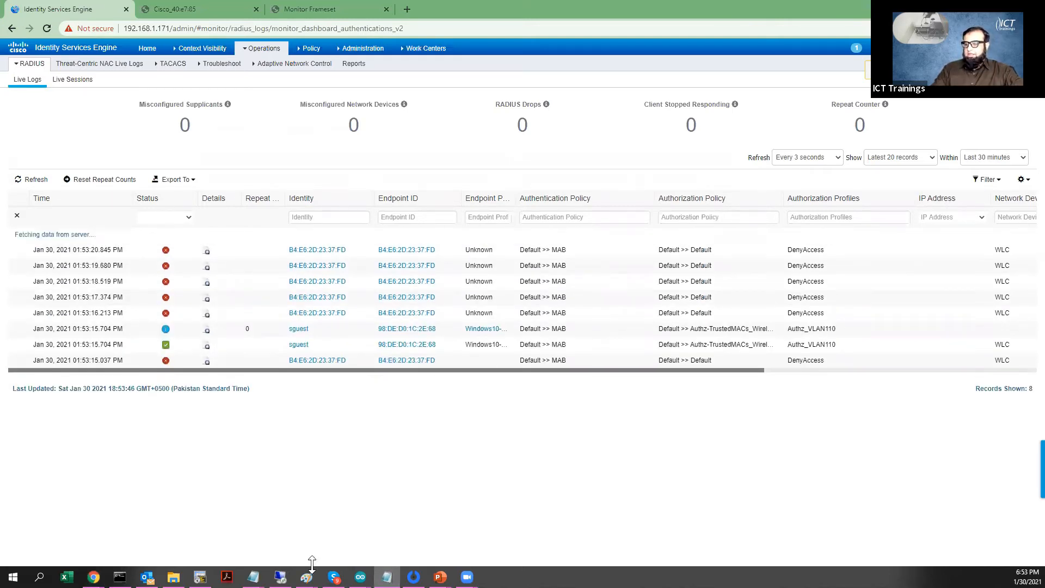
mouse_move(253, 576)
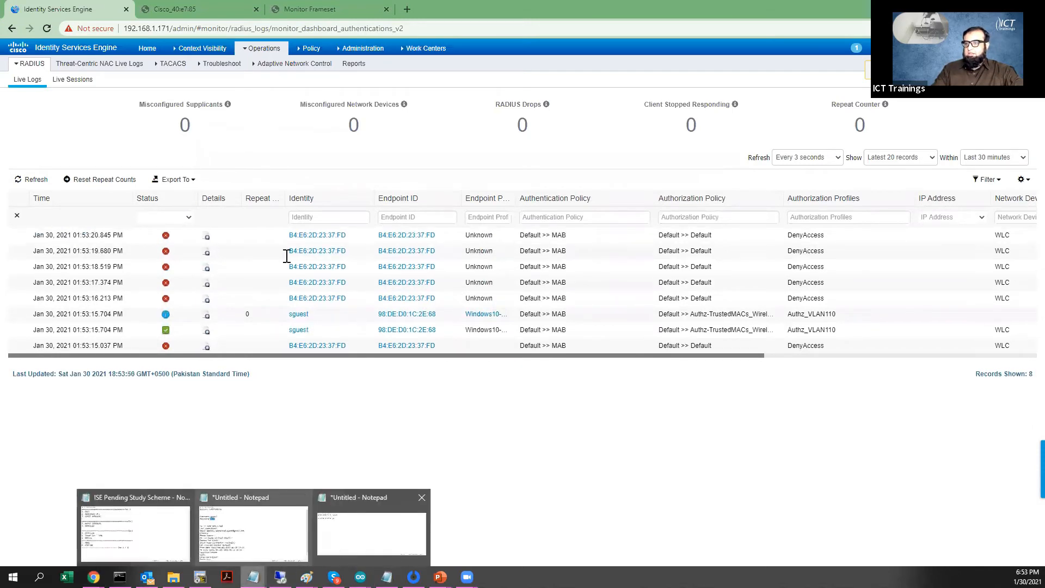
left_click_drag(184, 197, 261, 197)
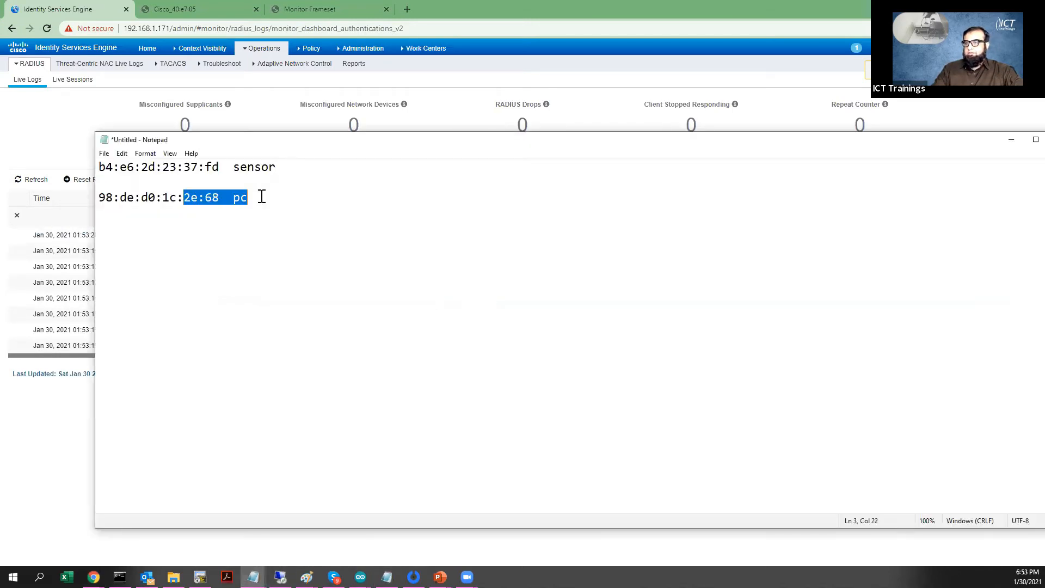
- Open the Default policy set and expand its Authorization Policy to review the TrustedMACs rules
left_click(321, 66)
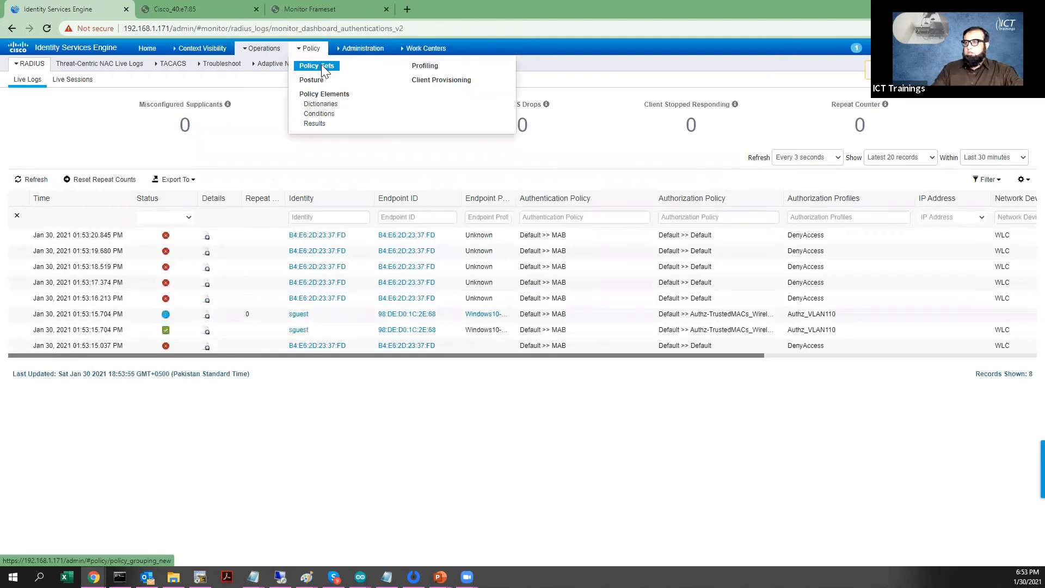
left_click(321, 65)
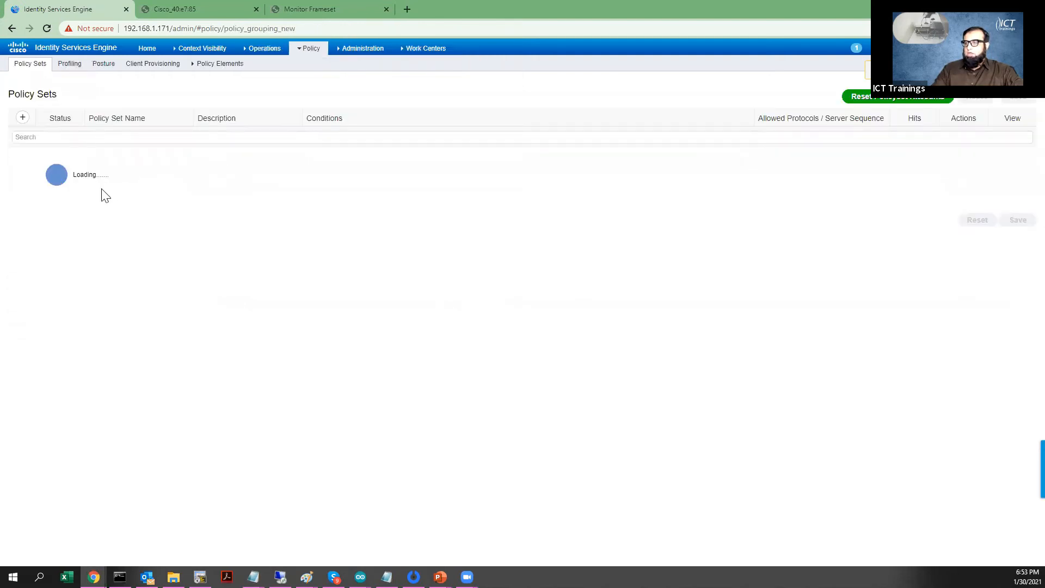
left_click(1011, 190)
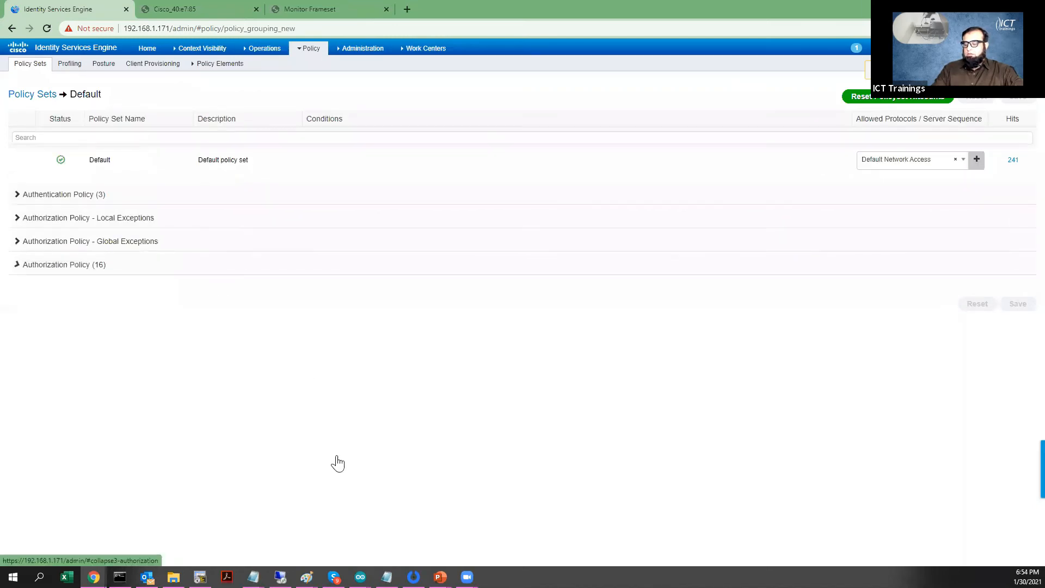
scroll(109, 425, "down", 10)
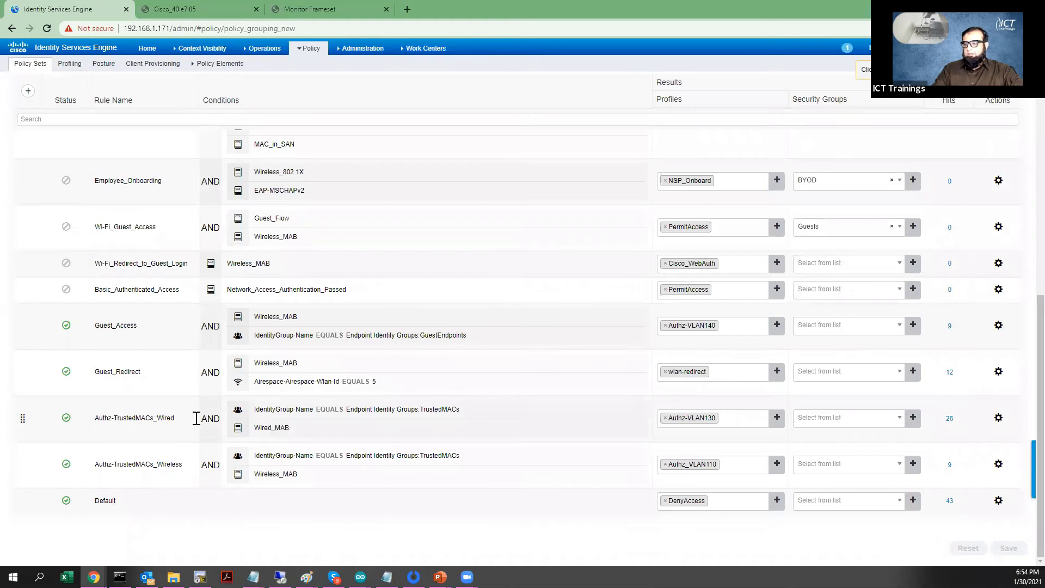
mouse_move(443, 413)
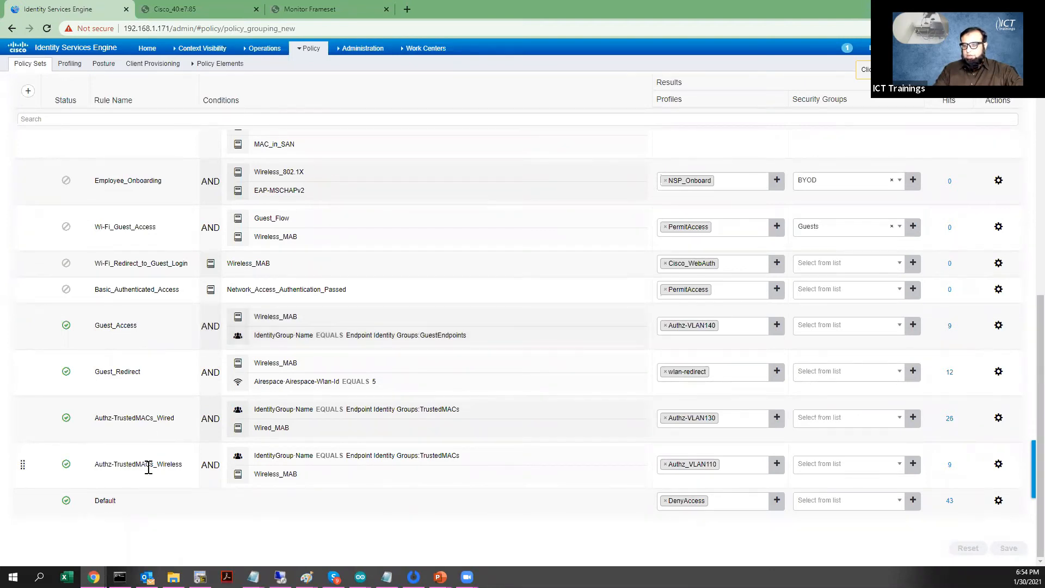
- Replace the Authz-TrustedMACs_Wireless rule's authorization profile with Authz-VLAN130 and save the policy set
left_click_drag(157, 464, 184, 465)
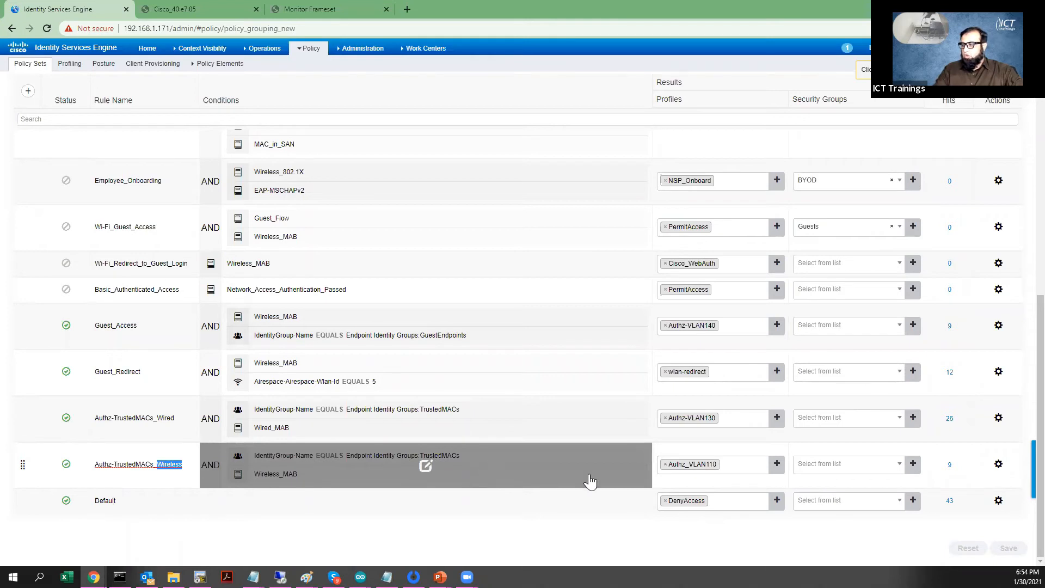
left_click(665, 464)
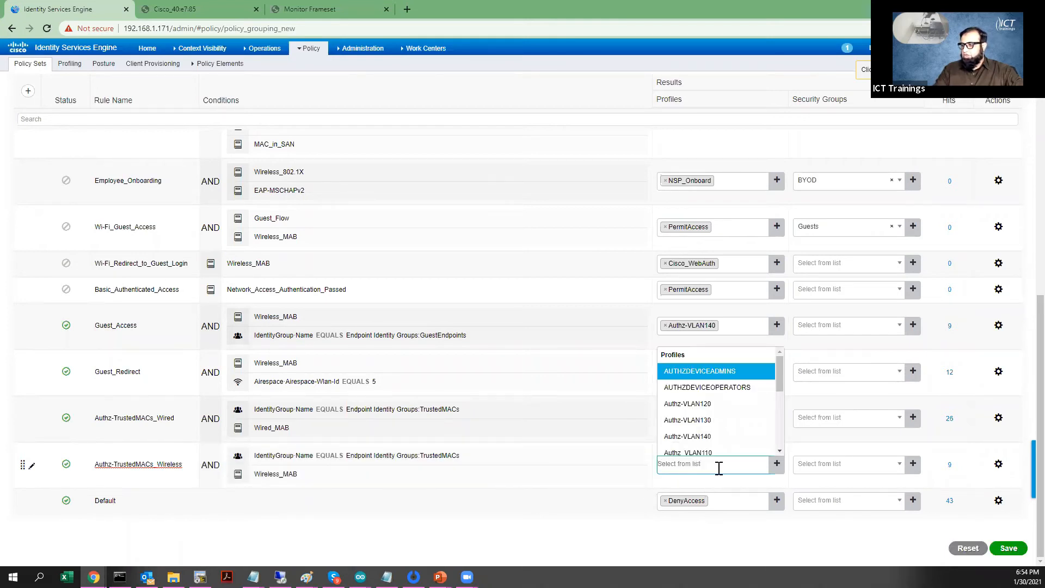
left_click(712, 420)
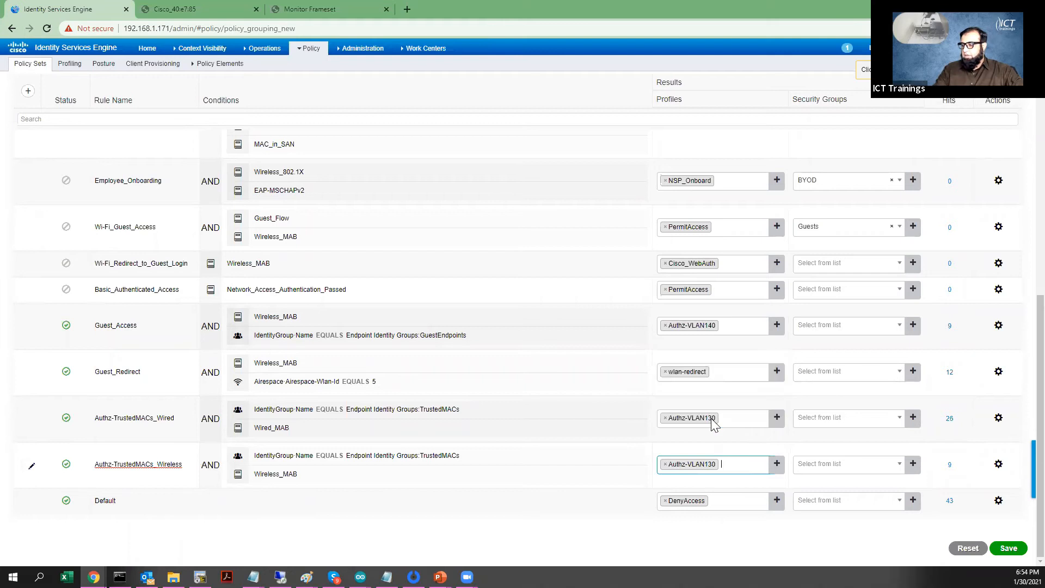
left_click(1005, 550)
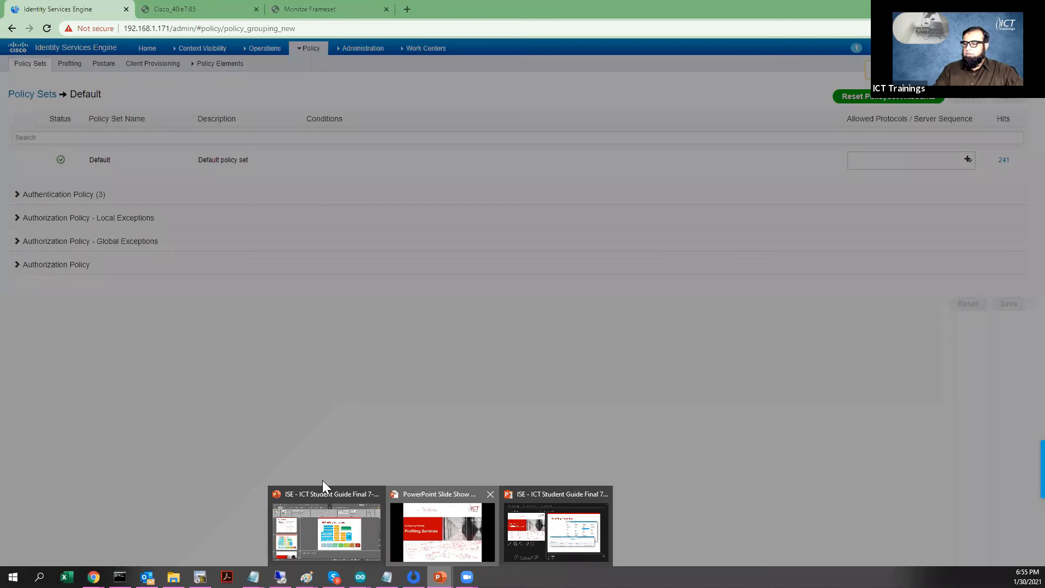
- Open the Context Visibility endpoints list and issue a CoA Session Reauth for the Windows10-Workstation endpoint
key("alt+Tab")
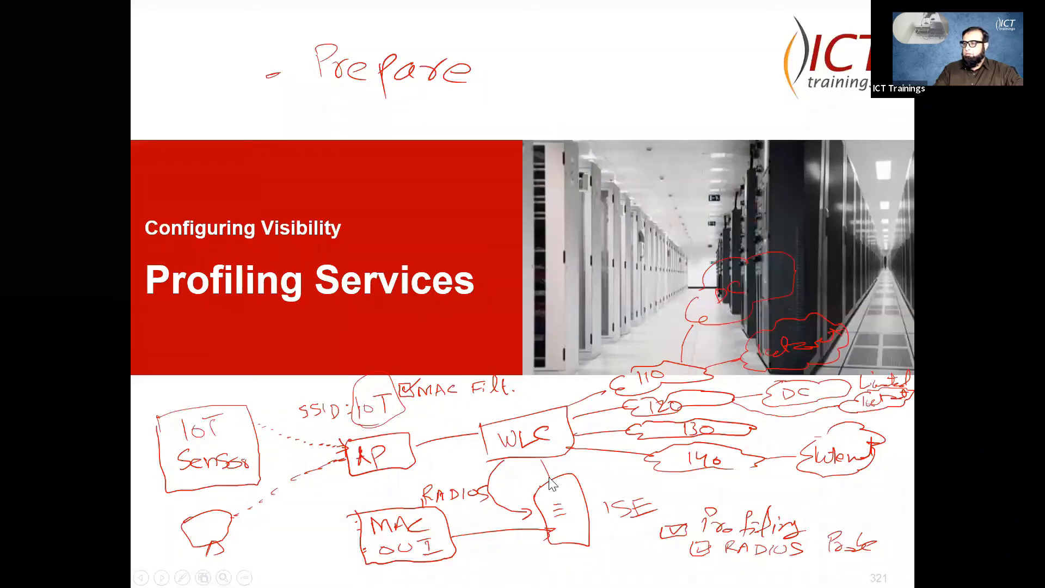
key("alt+Tab")
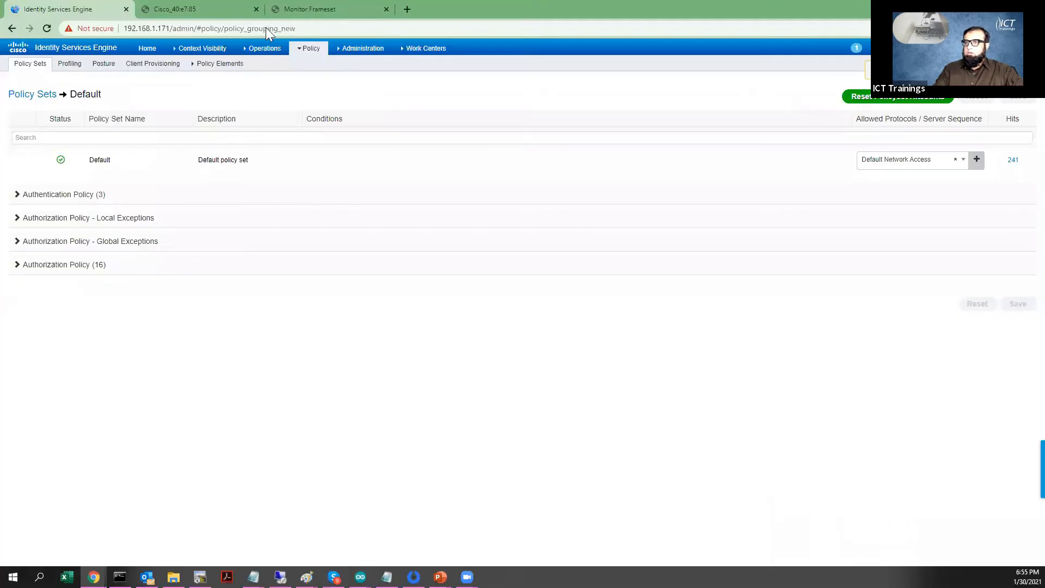
left_click(220, 8)
left_click(91, 9)
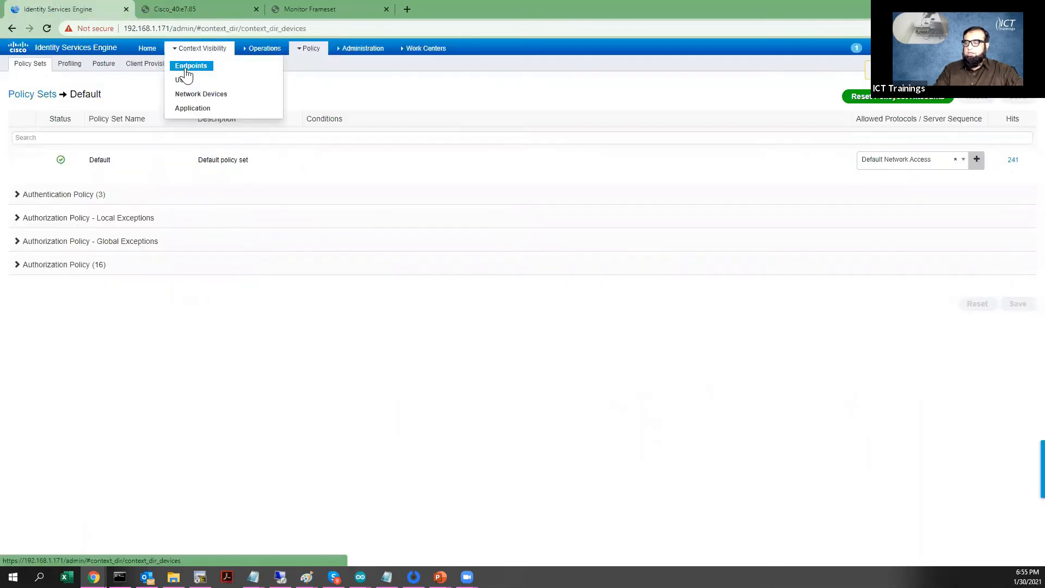
left_click(184, 68)
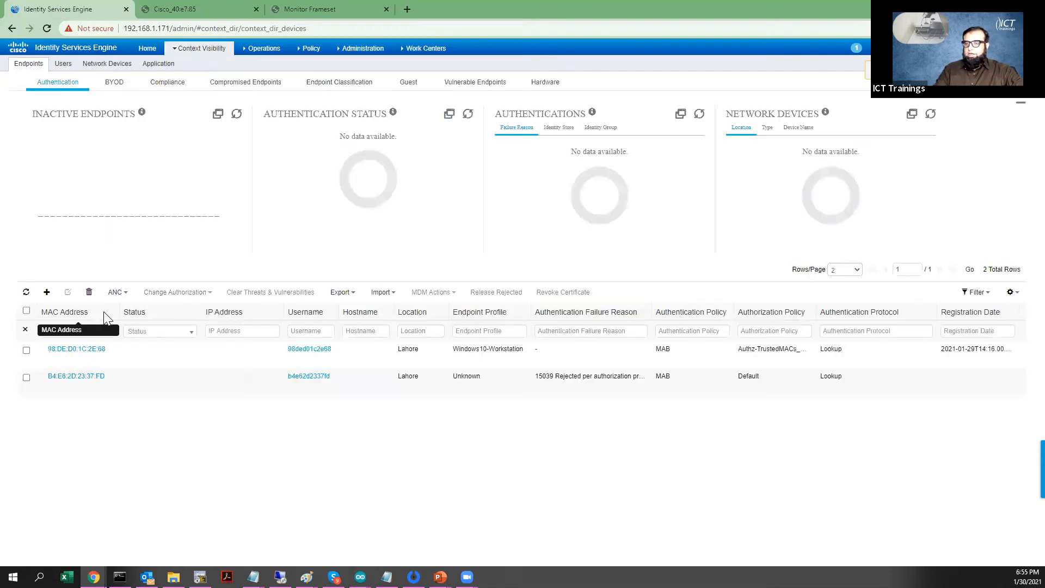
left_click(26, 350)
left_click(193, 296)
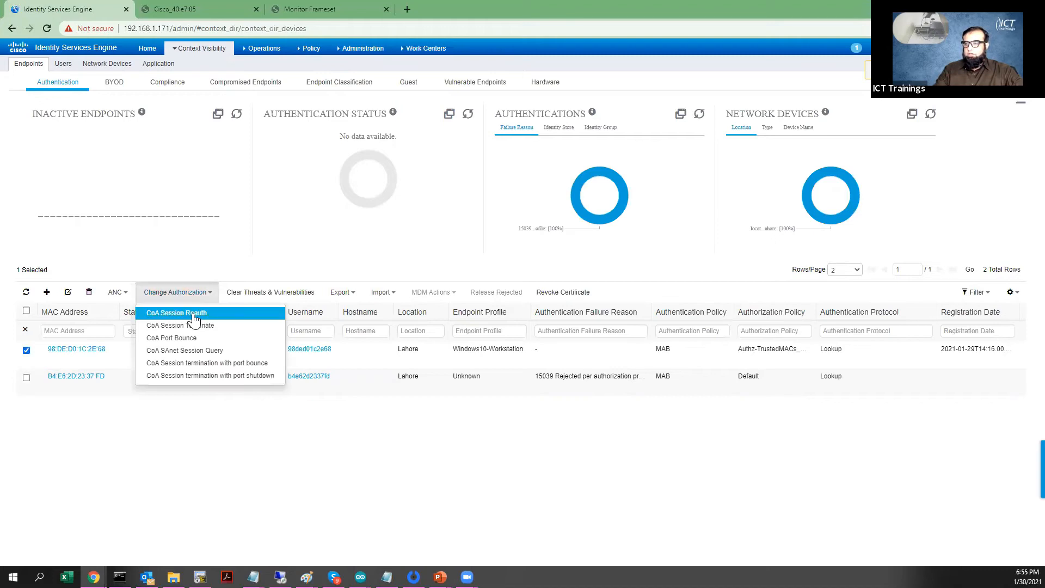
left_click(188, 314)
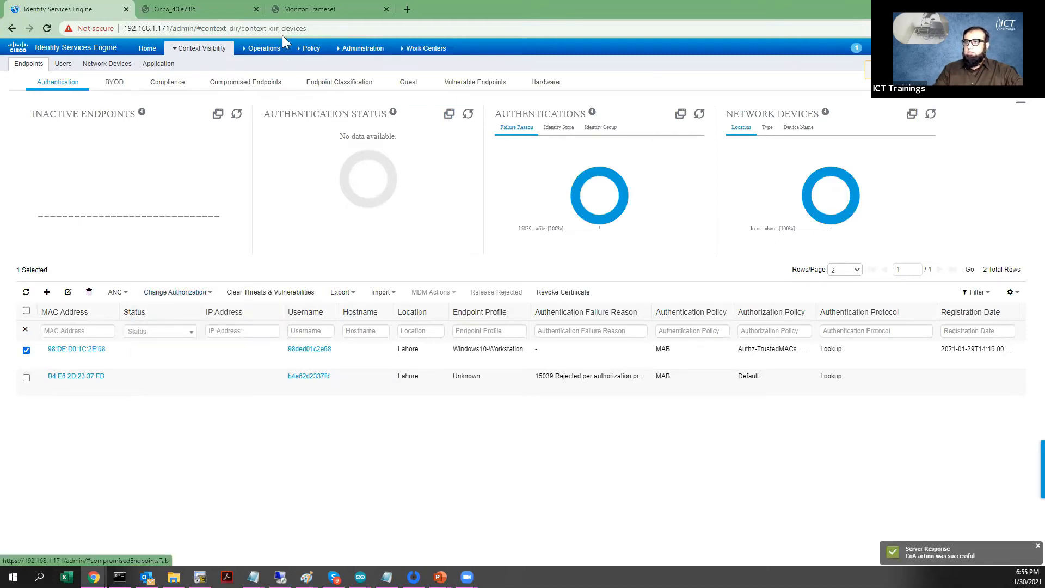
- Check the PC's reauthorization in the RADIUS Live Logs and open the authentication summary report for the IoT sensor's identity
left_click(267, 50)
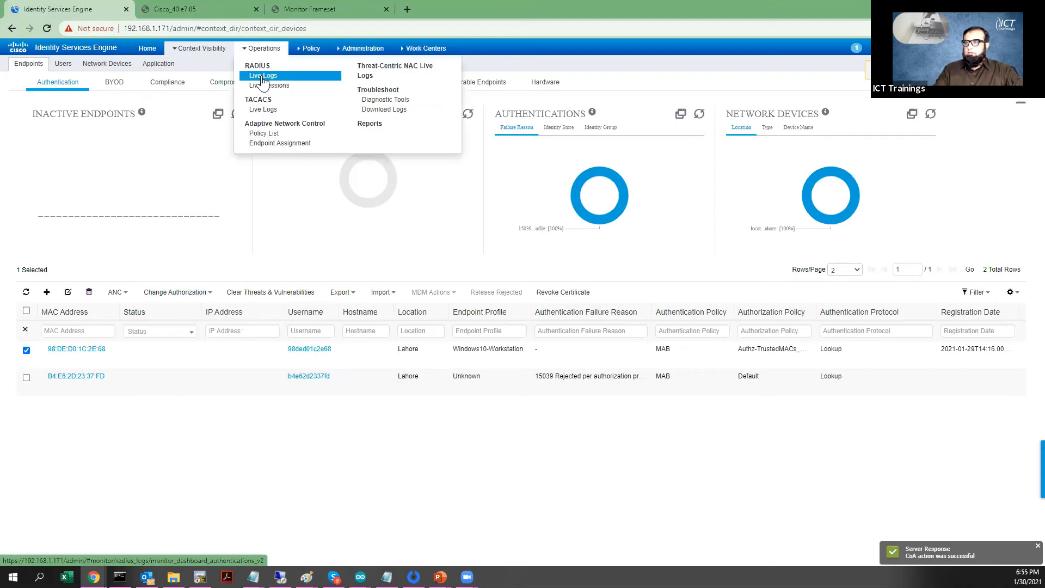
left_click(263, 78)
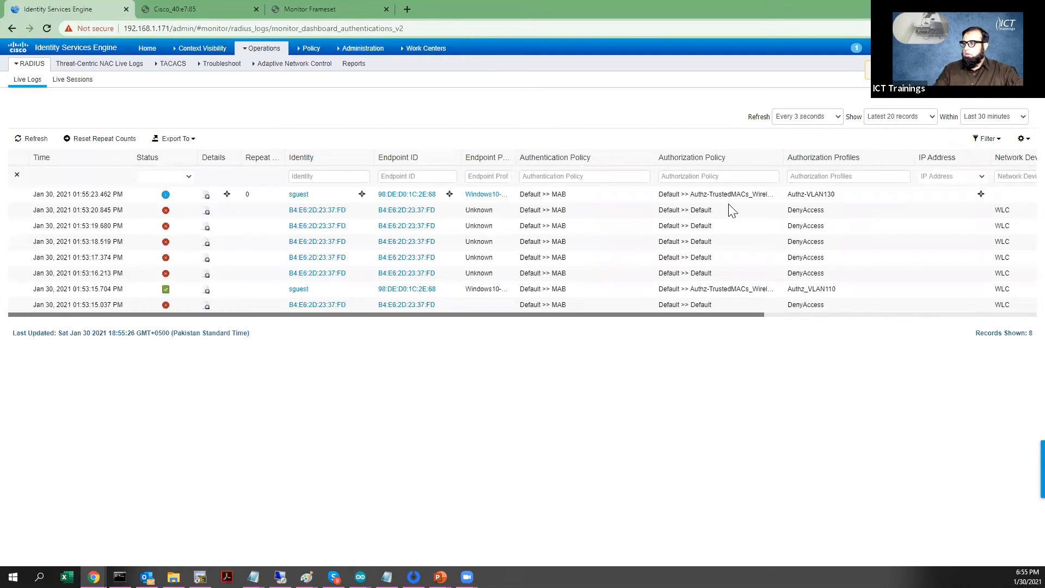
left_click_drag(835, 195, 818, 195)
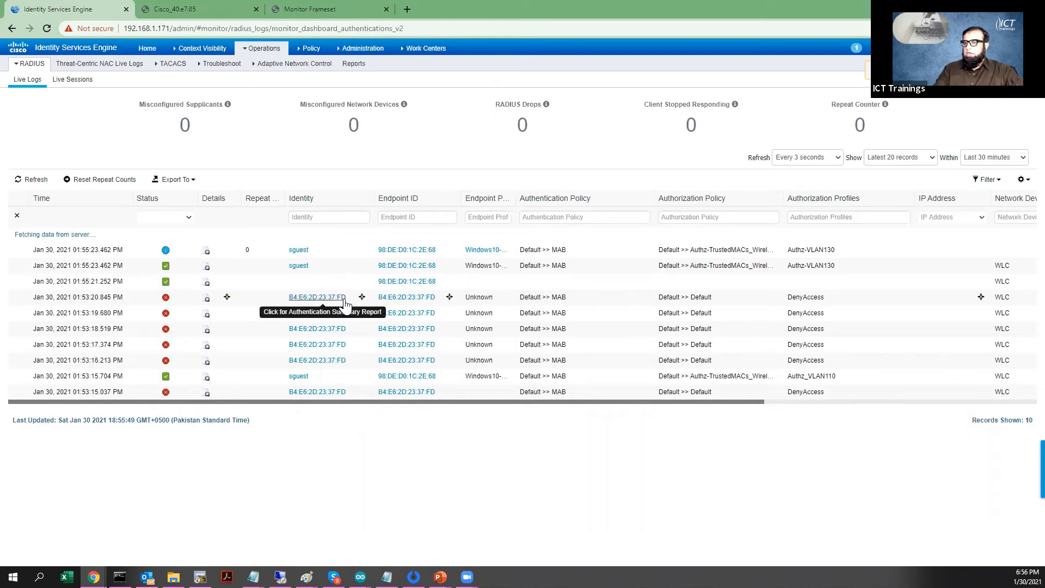
left_click(329, 283)
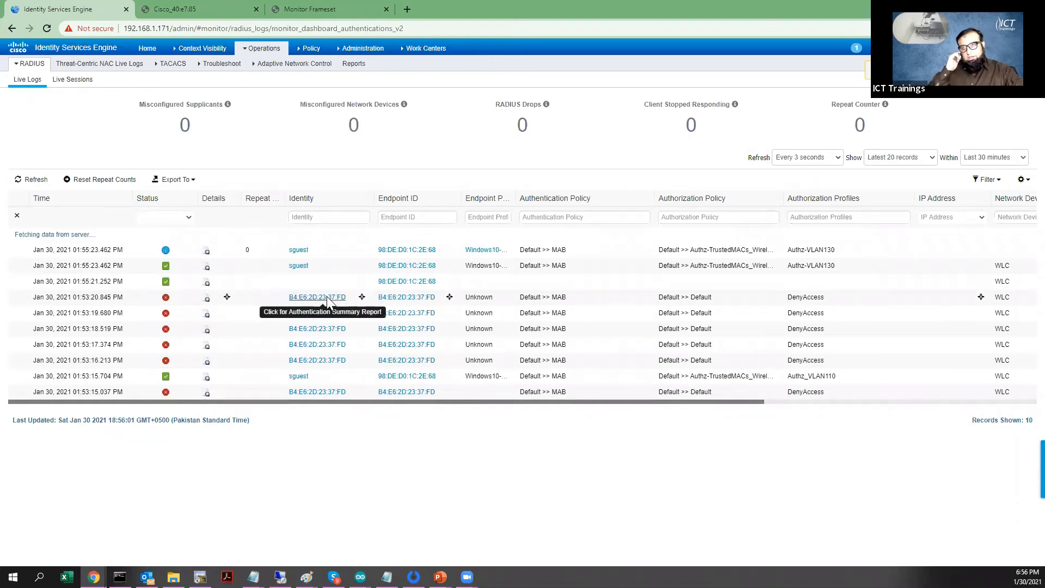
left_click(326, 296)
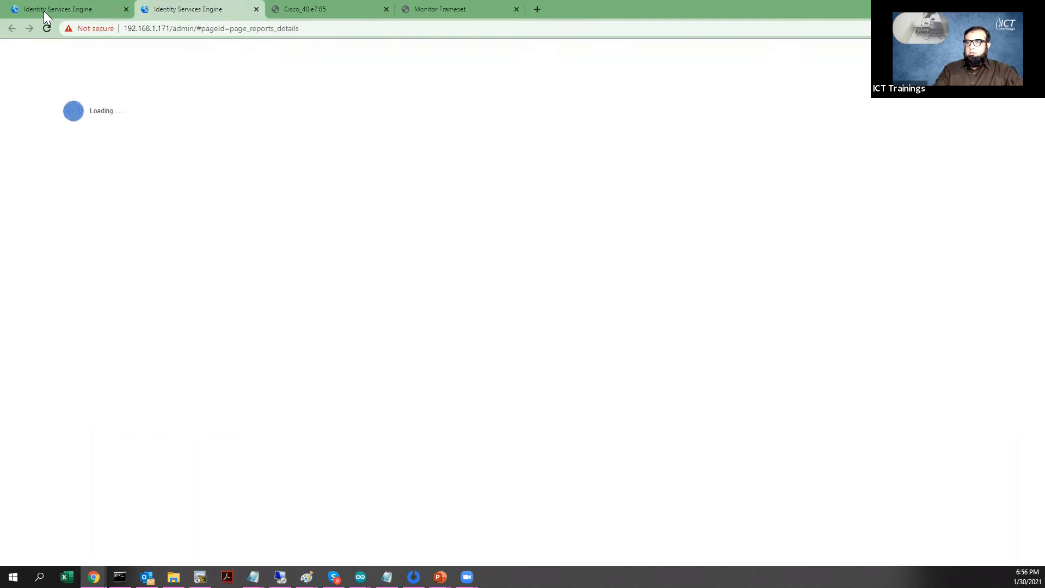
- Open the system Deployment page in a new browser tab and check the Enable Profiling Service setting of the ISE-TRAINER node
left_click(104, 9)
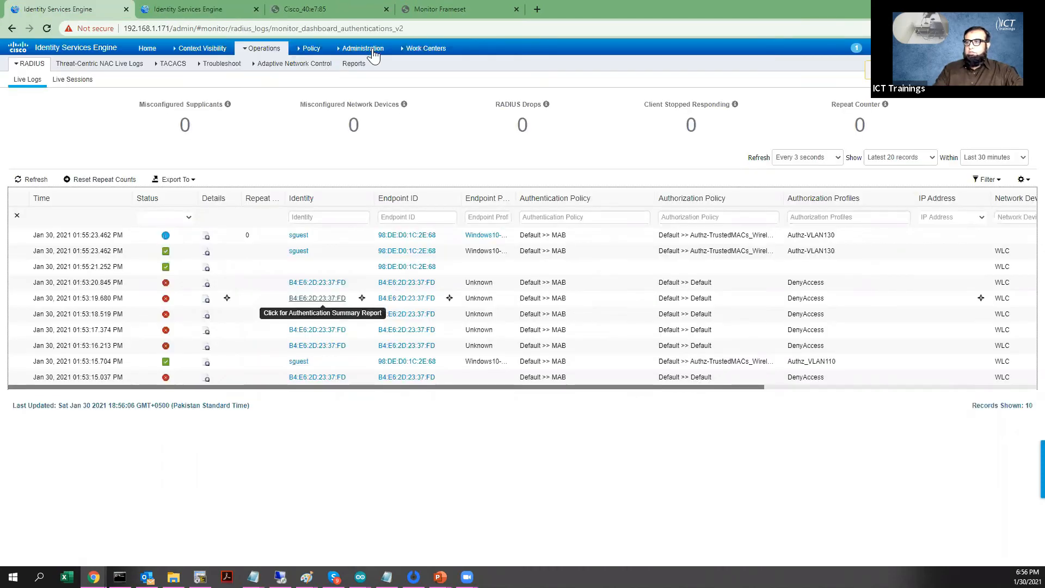
left_click(356, 48)
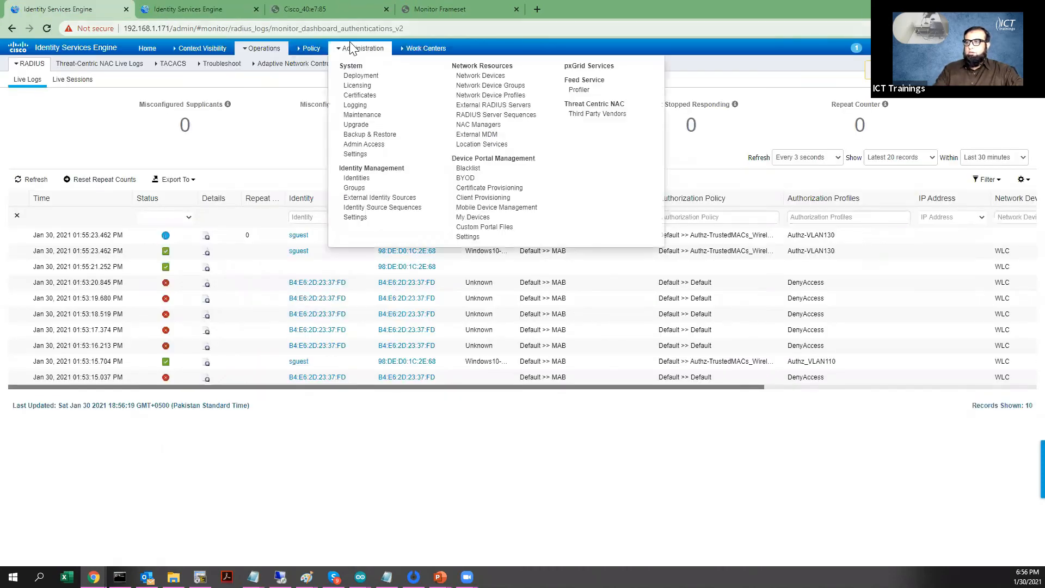
right_click(358, 85)
left_click(381, 93)
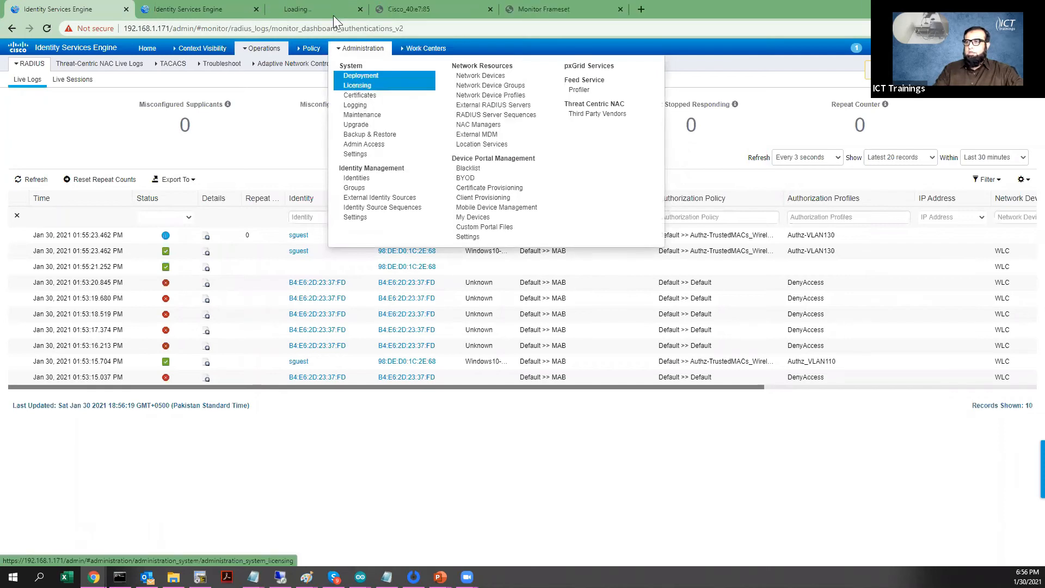
left_click(333, 15)
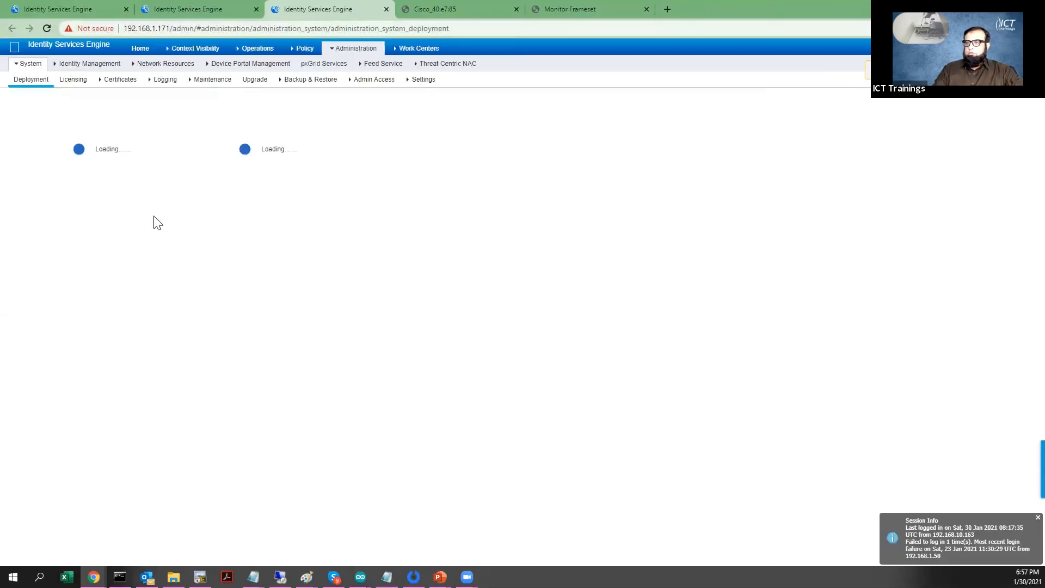
left_click(24, 141)
left_click(69, 162)
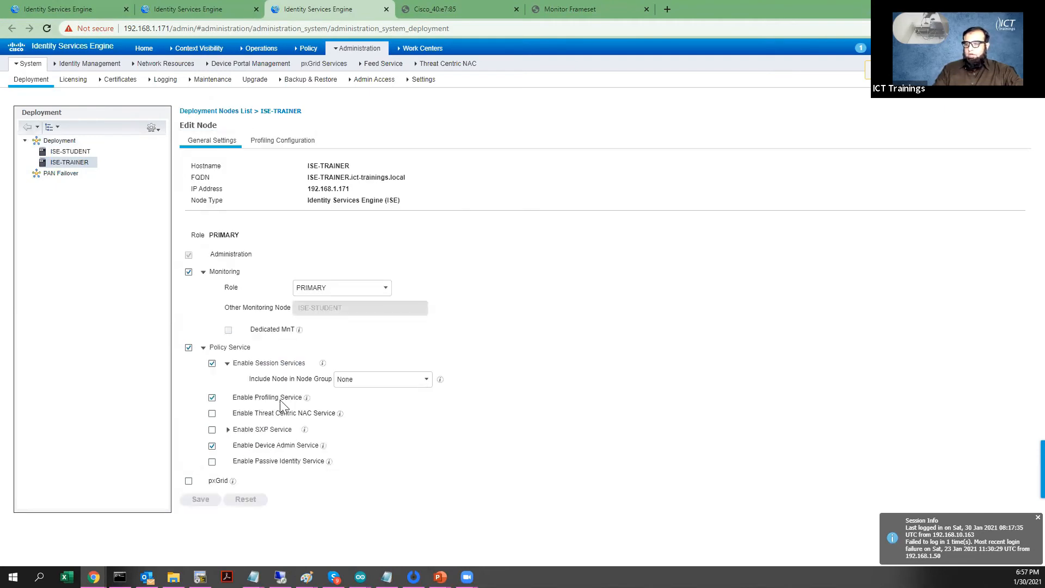
triple_click(299, 401)
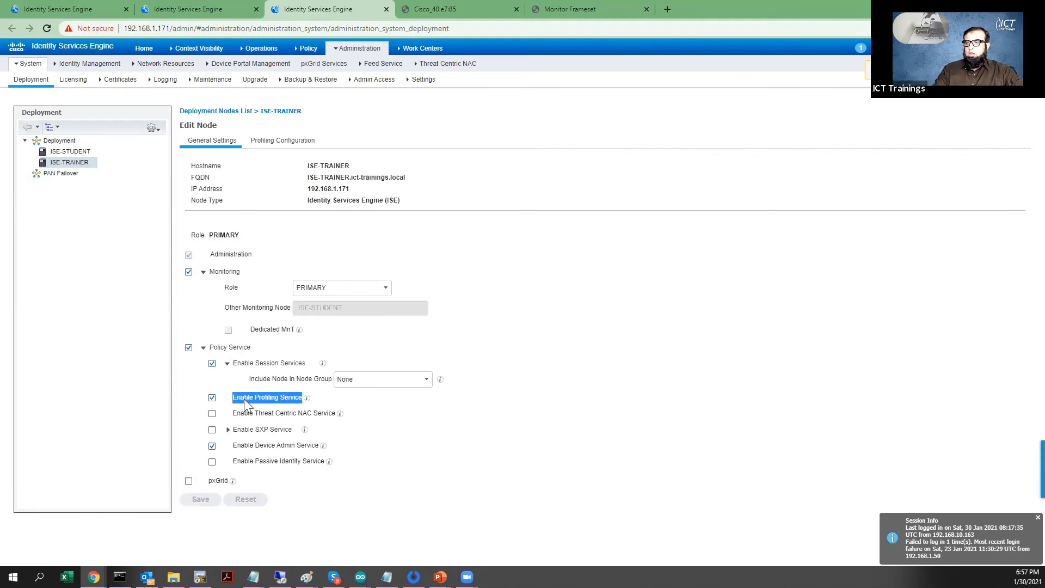
- Review the ISE-TRAINER node's profiling configuration, collapsing the probe sections from NETFLOW to Active Directory, and return to its general settings
left_click(284, 143)
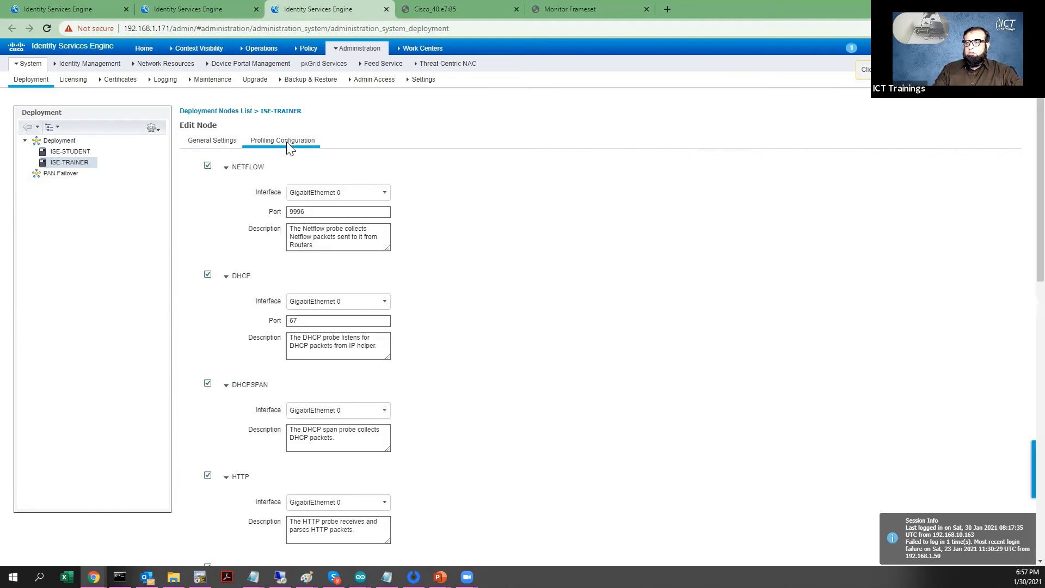
left_click(227, 168)
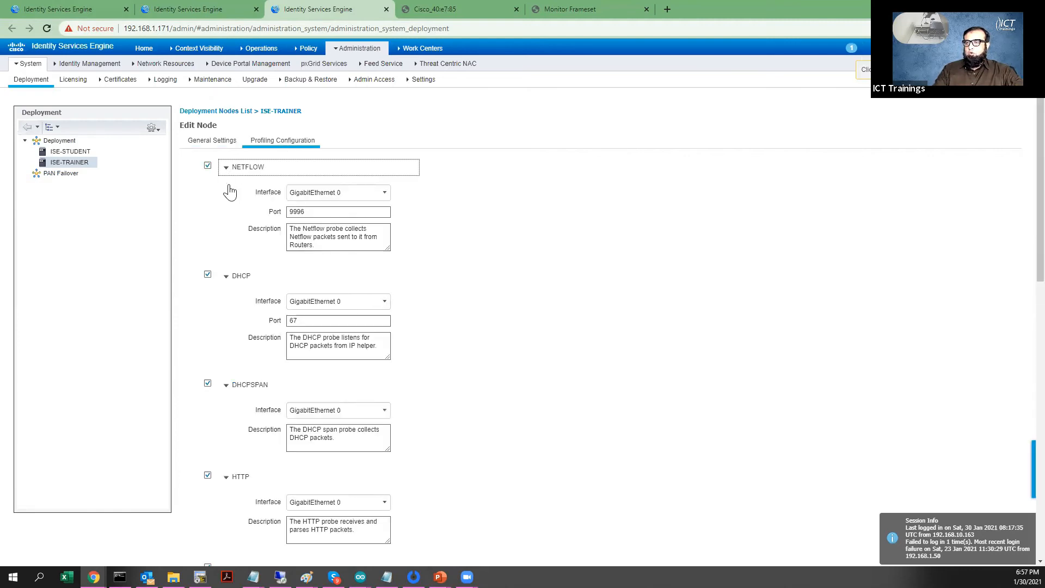
left_click(228, 189)
left_click(226, 215)
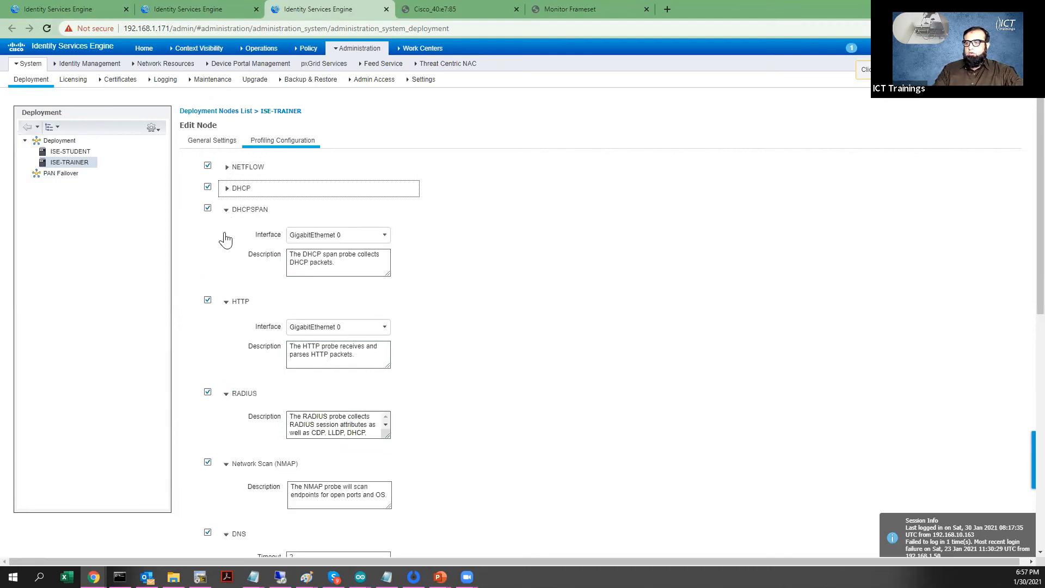
left_click(226, 236)
left_click(225, 254)
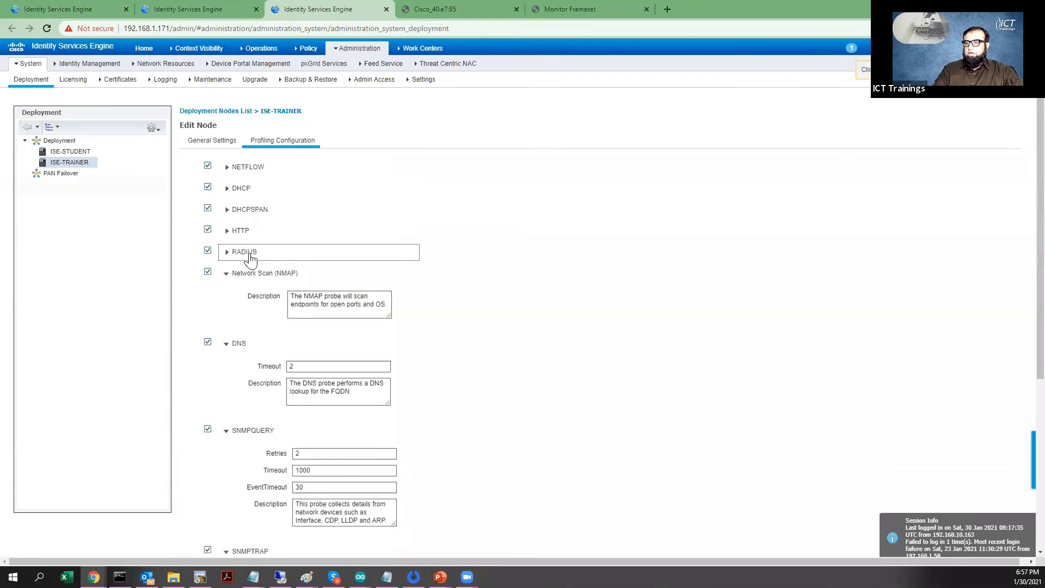
left_click(226, 253)
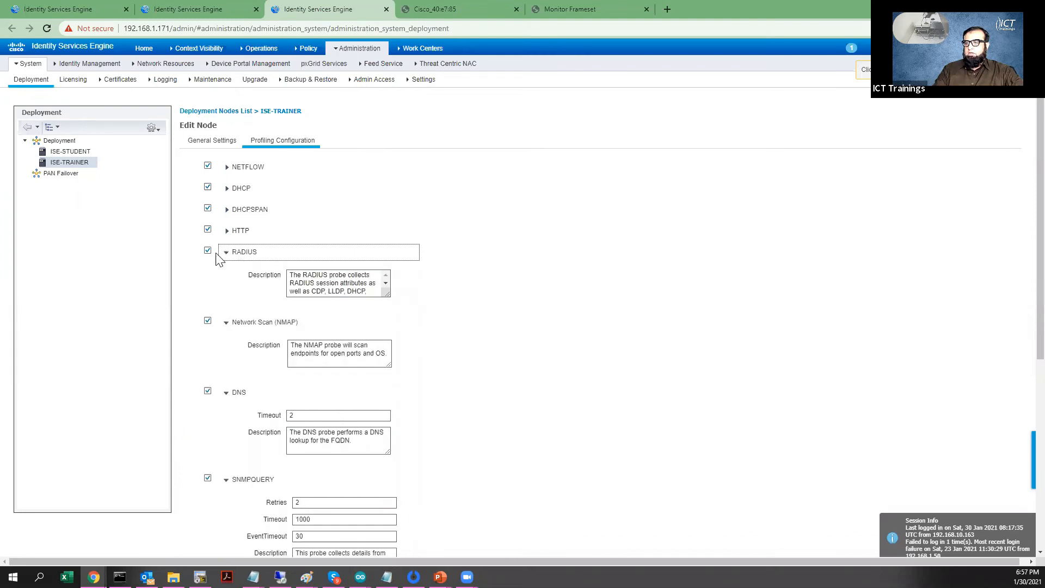
left_click(228, 272)
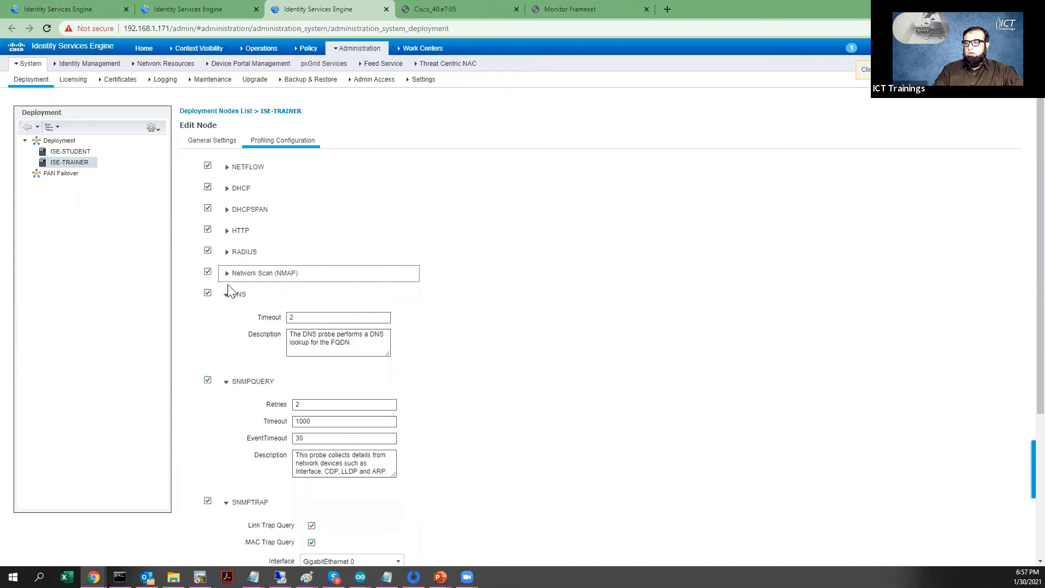
left_click(226, 295)
left_click(227, 316)
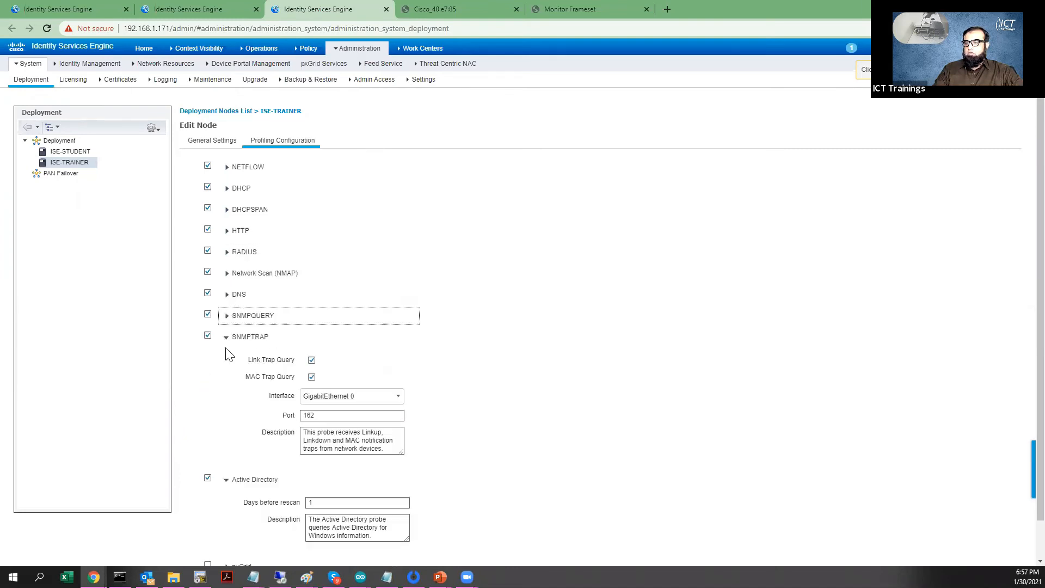
left_click(227, 337)
left_click(226, 358)
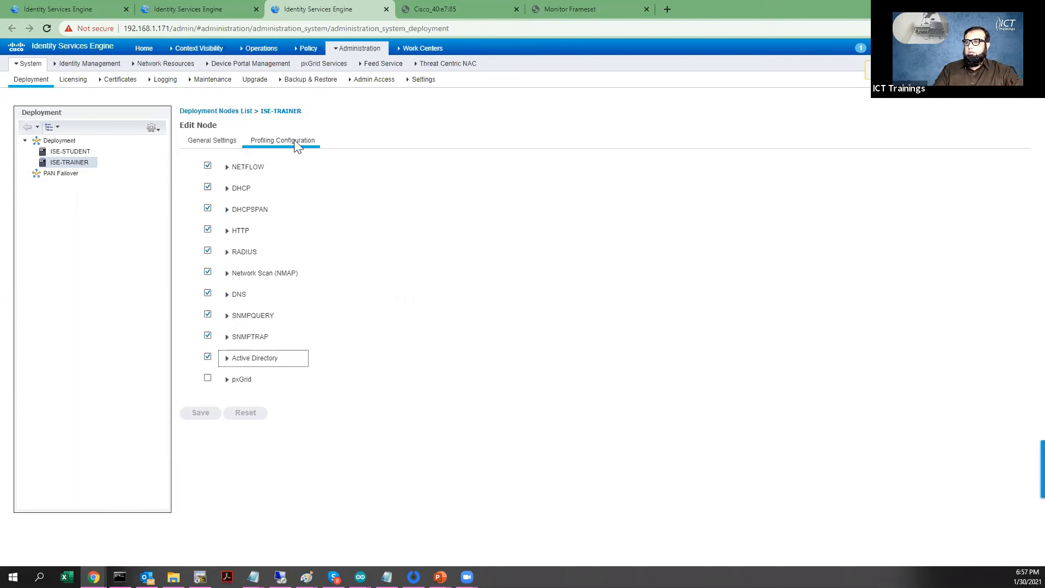
left_click(197, 145)
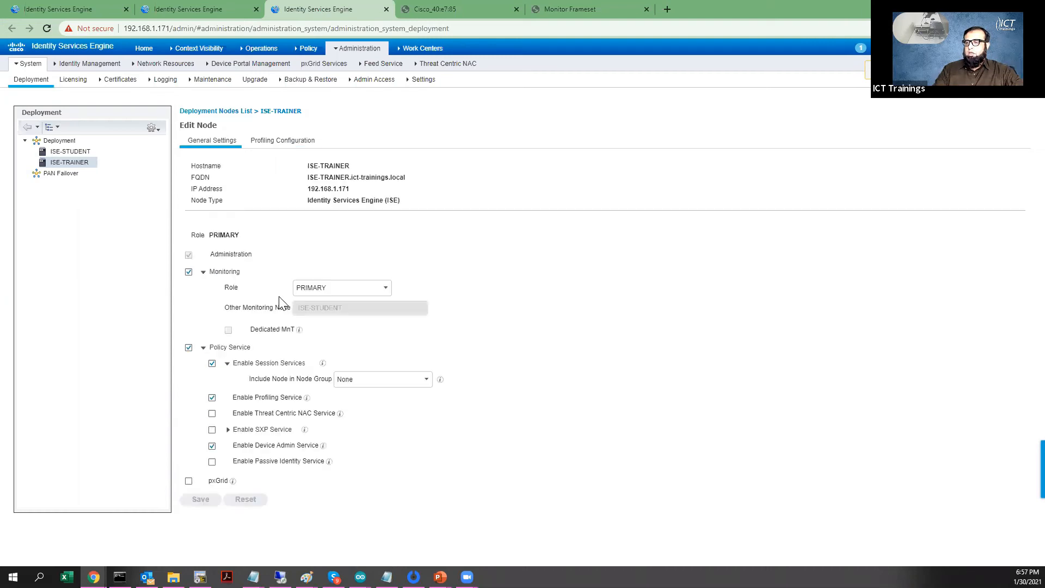
- Close the sensor's authentication summary report and return to the RADIUS Live Logs
left_click(203, 11)
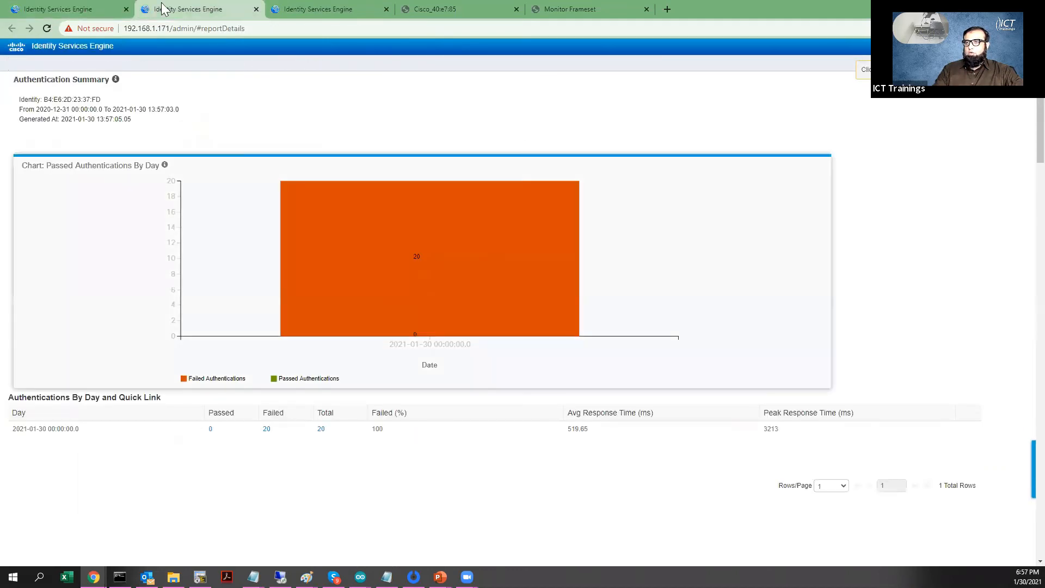
left_click(256, 9)
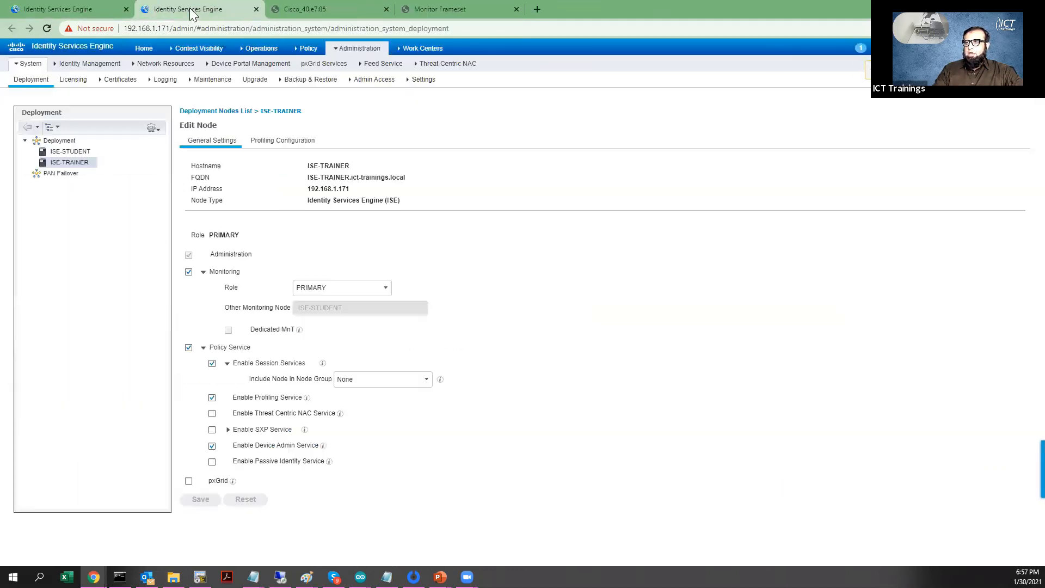
left_click(93, 9)
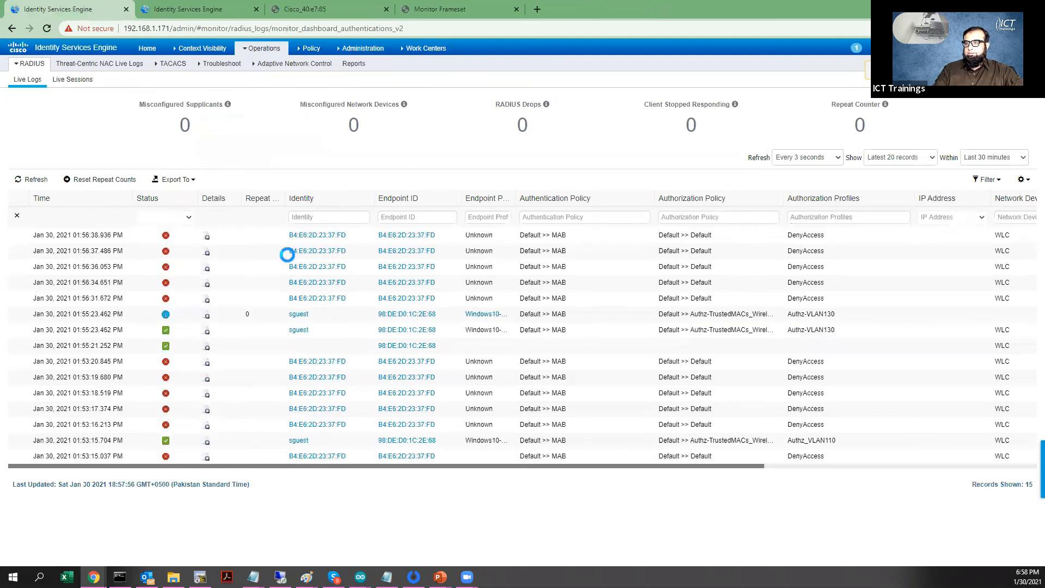
- Open the Context Visibility endpoints list in the second ISE browser tab and check the IoT sensor's endpoint profile
left_click(202, 51)
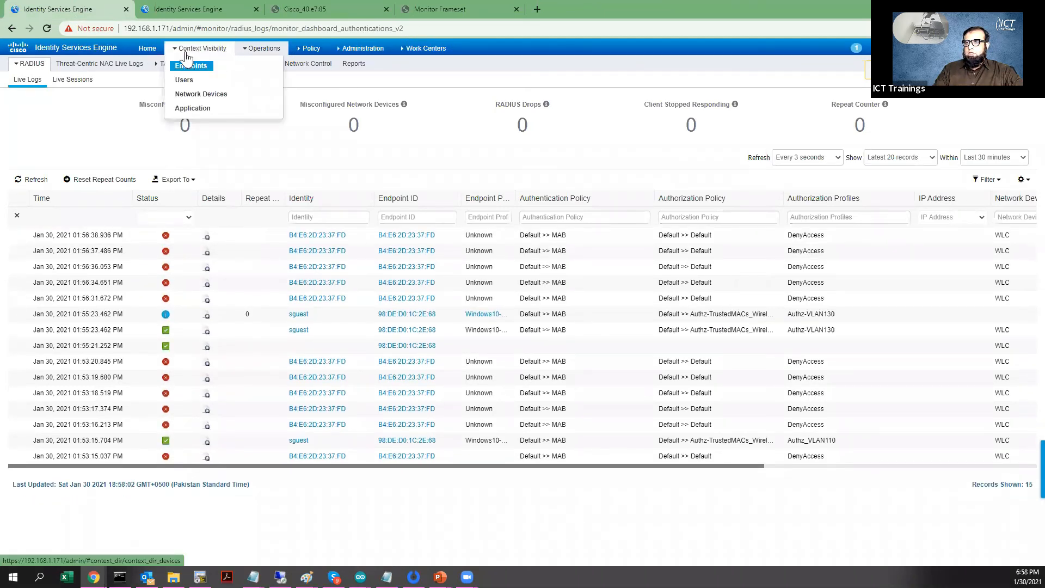
key("ctrl+Tab")
left_click(186, 55)
left_click(179, 68)
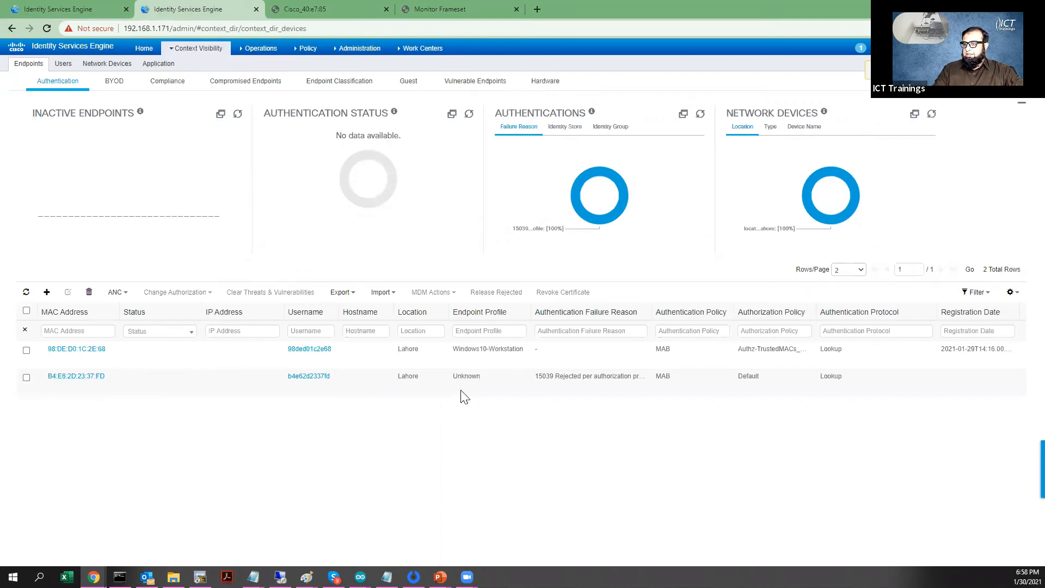
double_click(467, 376)
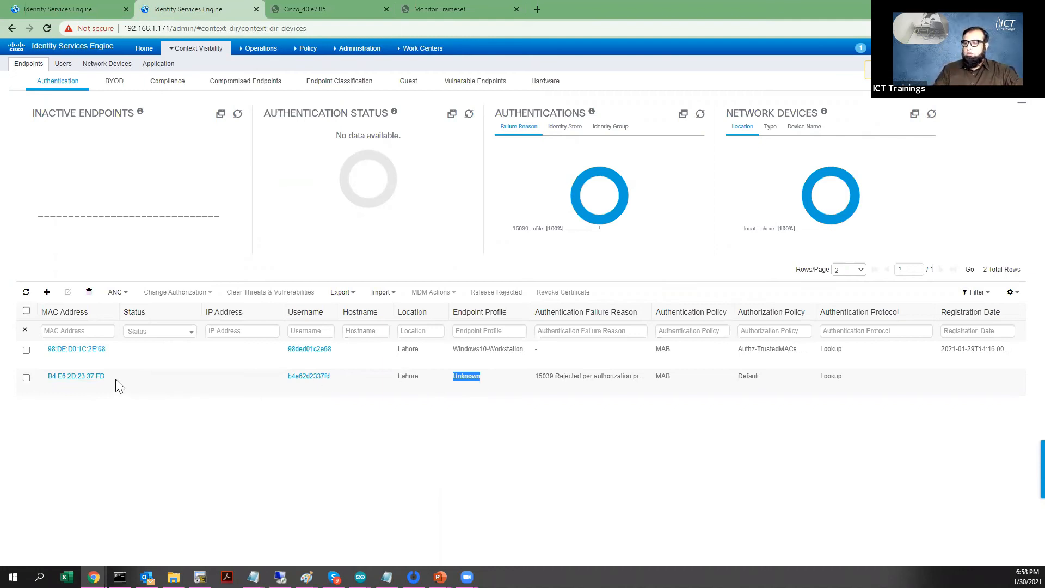
- Open the IoT sensor's endpoint details and examine its identity group assignment and the attributes collected by profiling
left_click(100, 380)
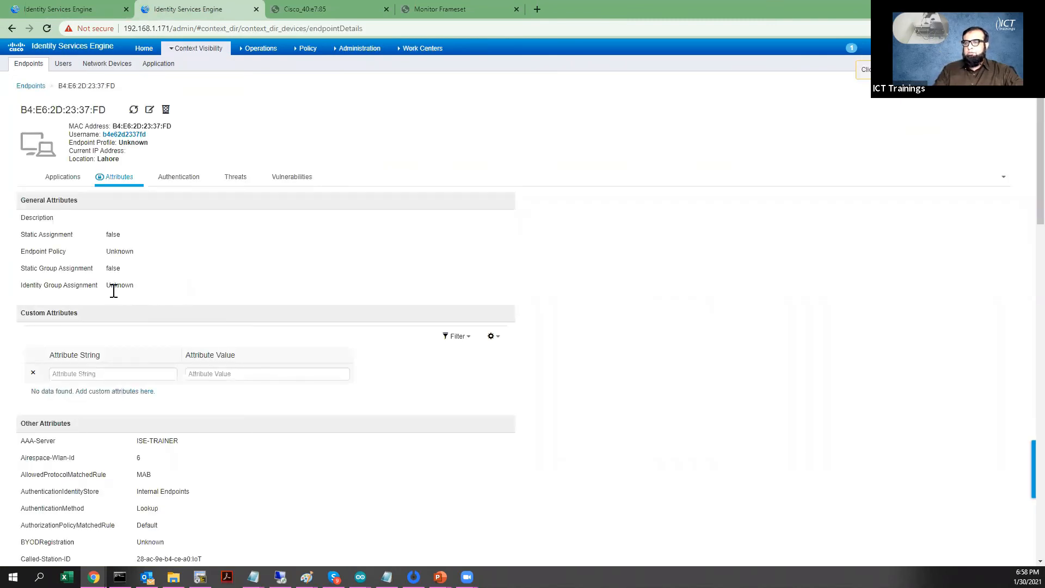
double_click(122, 288)
left_click(148, 285)
scroll(151, 291, "down", 10)
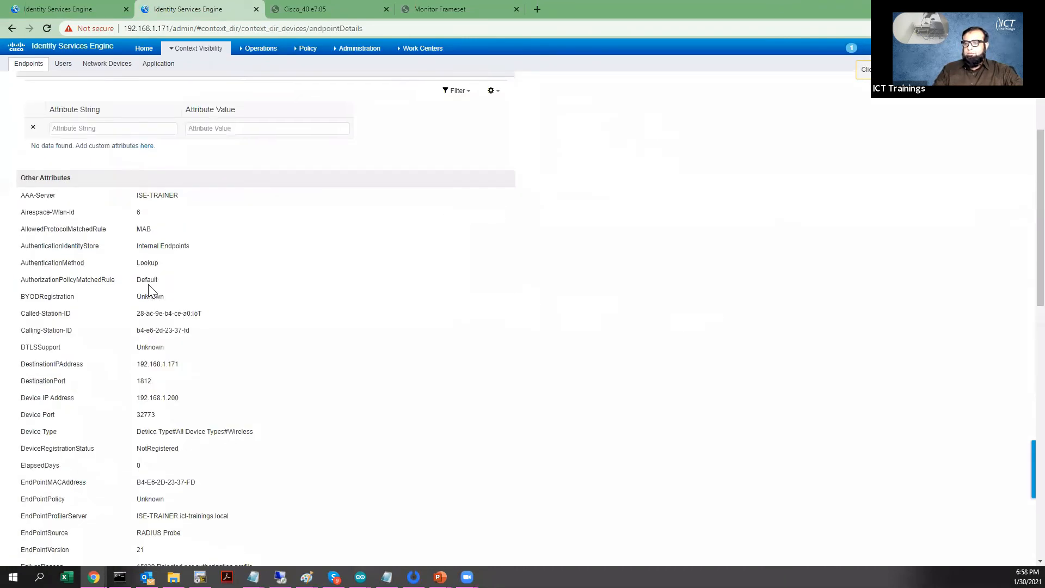
scroll(148, 289, "down", 3)
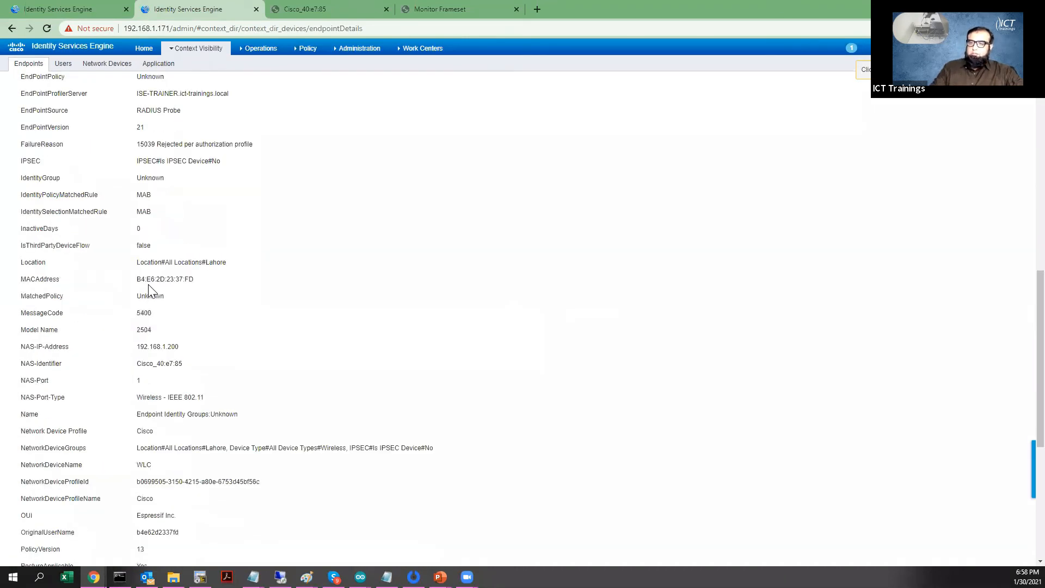
- Review the IoT sensor's general and other attributes for values usable for profiling
scroll(150, 291, "down", 3)
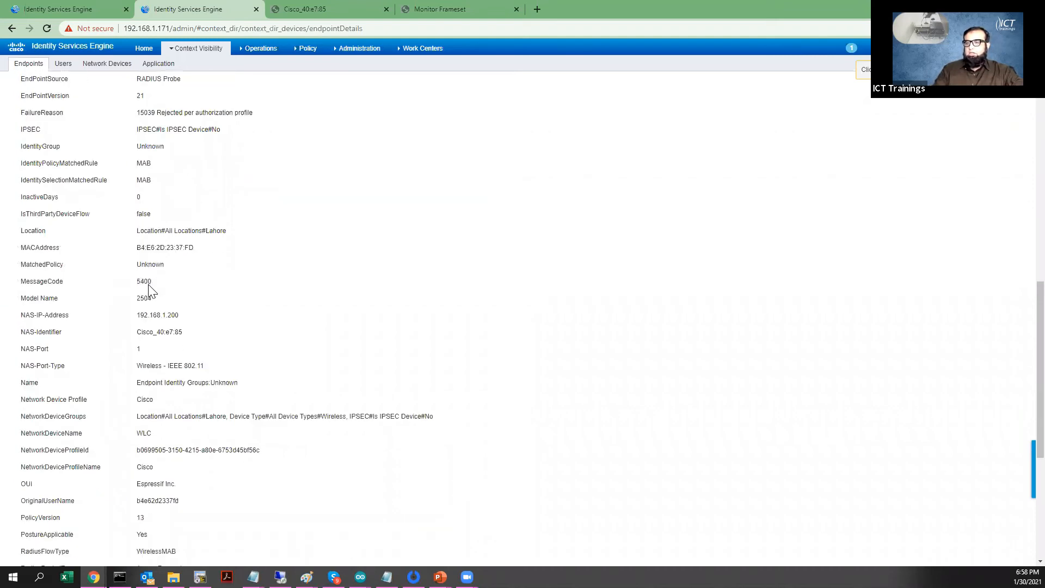
scroll(151, 291, "down", 1)
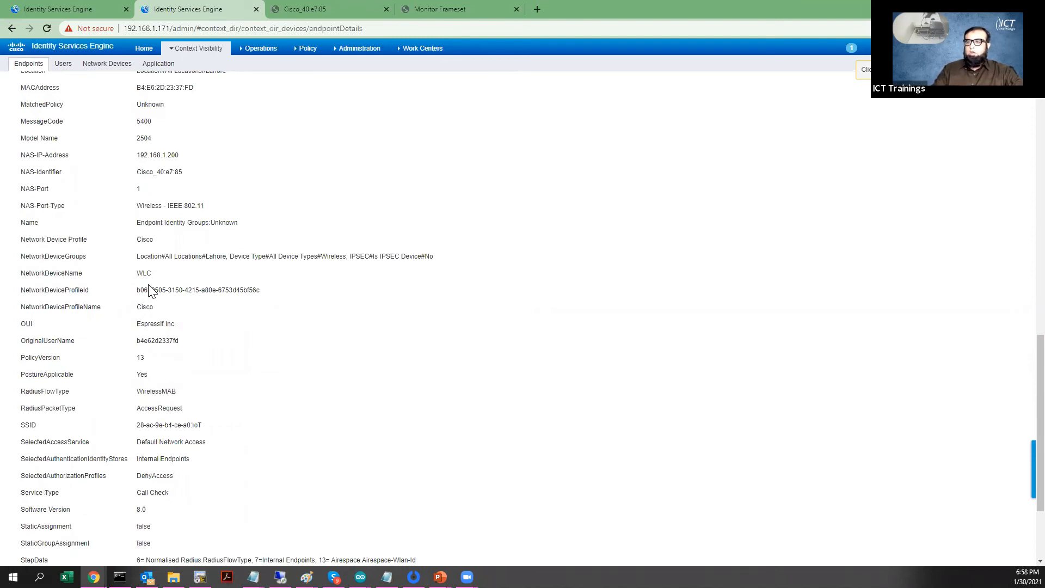
scroll(150, 291, "up", 12)
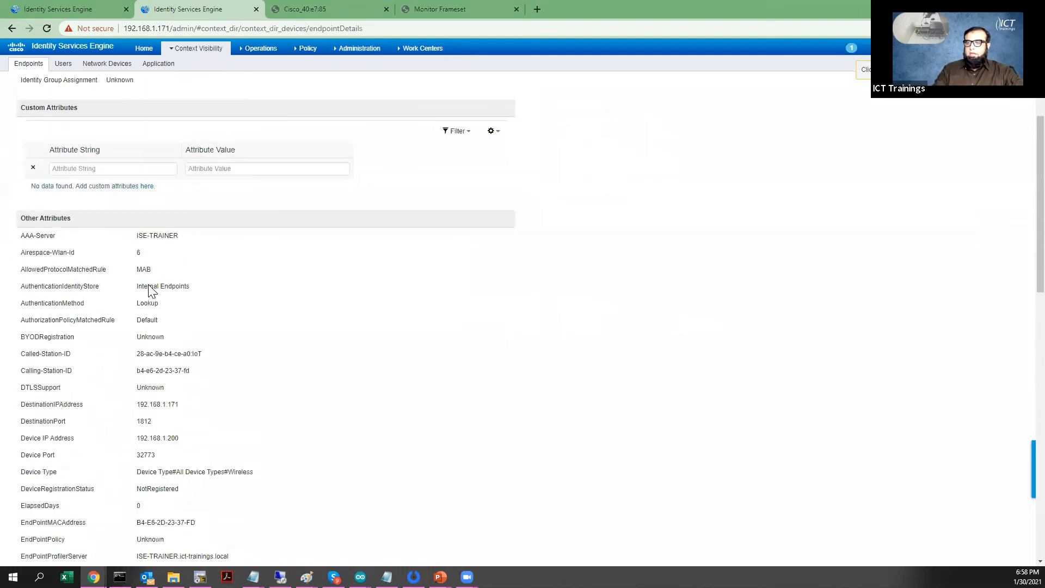
scroll(150, 291, "up", 3)
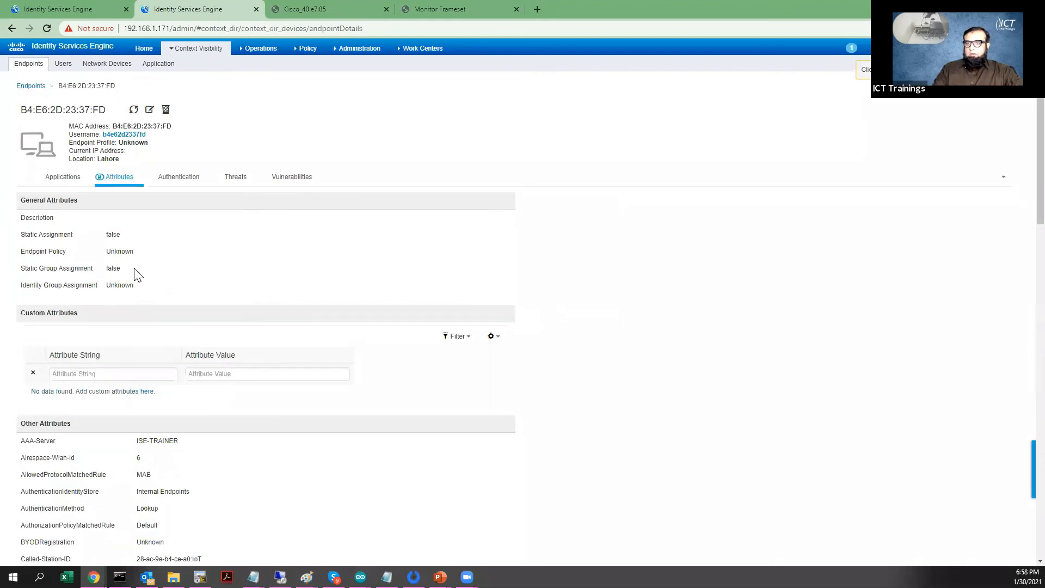
scroll(154, 292, "down", 3)
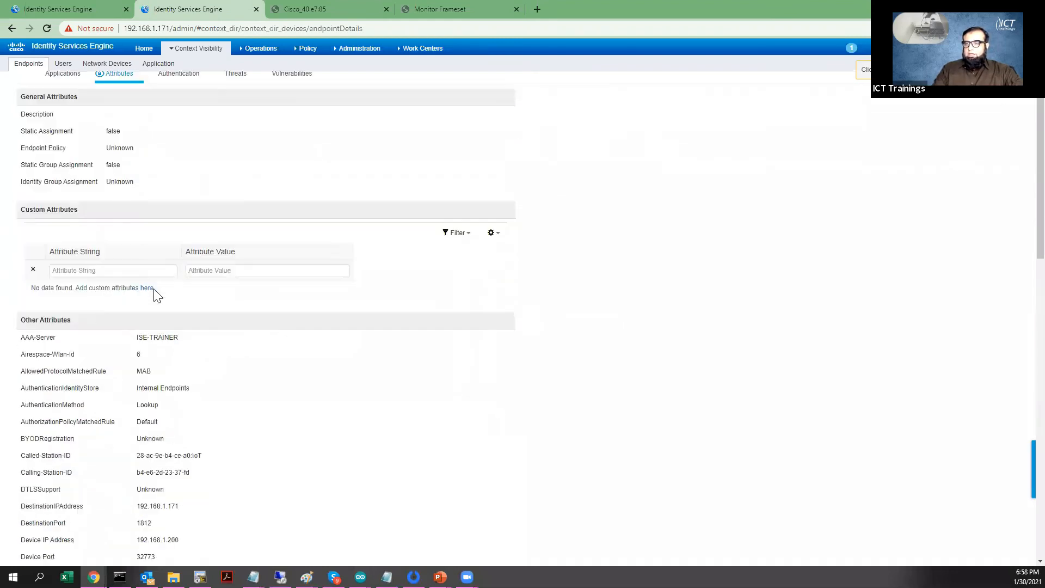
scroll(149, 291, "up", 3)
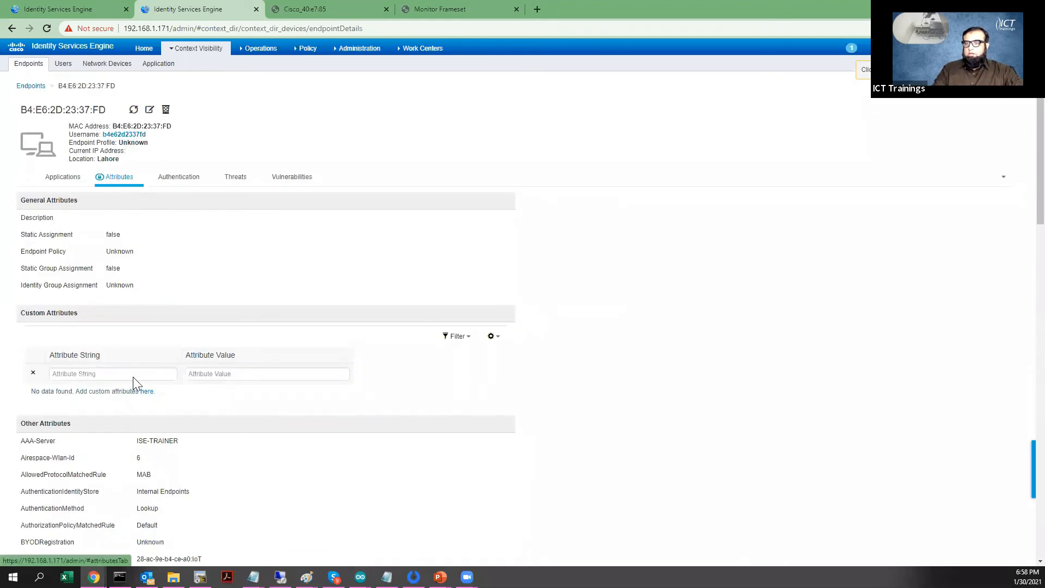
scroll(133, 377, "down", 5)
scroll(133, 376, "down", 1)
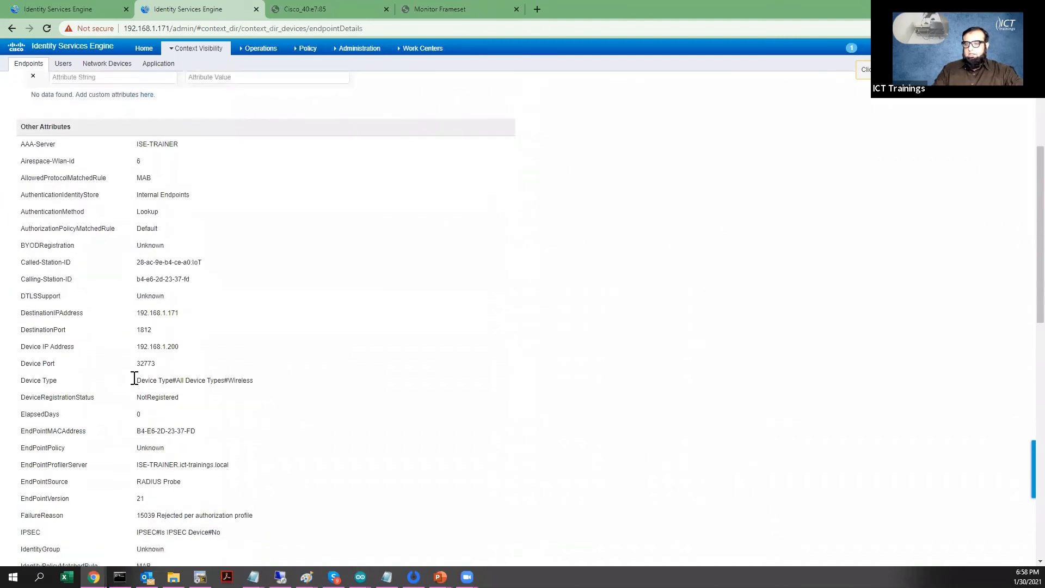
scroll(144, 287, "down", 2)
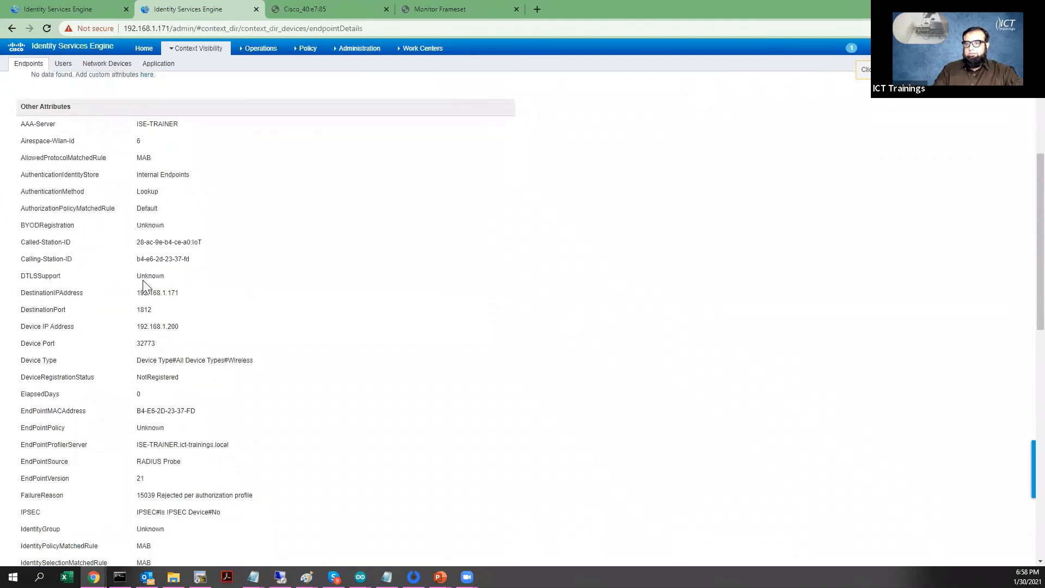
scroll(144, 287, "down", 1)
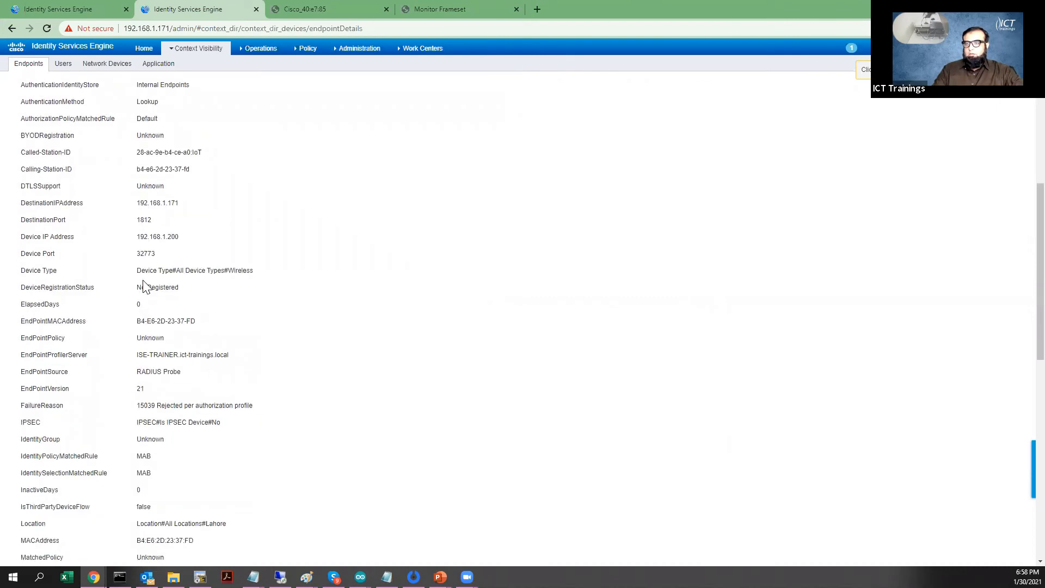
- Examine the sensor's EndPointMACAddress and EndPointPolicy attributes, highlighting the MAC address value
double_click(197, 152)
left_click_drag(137, 321, 217, 339)
scroll(216, 339, "down", 4)
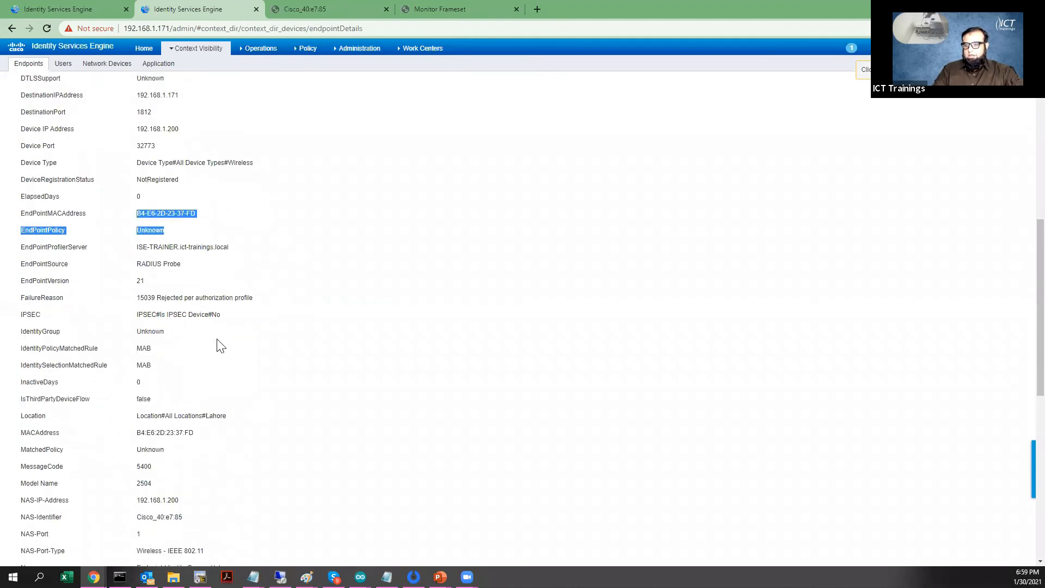
scroll(217, 343, "up", 3)
left_click_drag(199, 225, 138, 218)
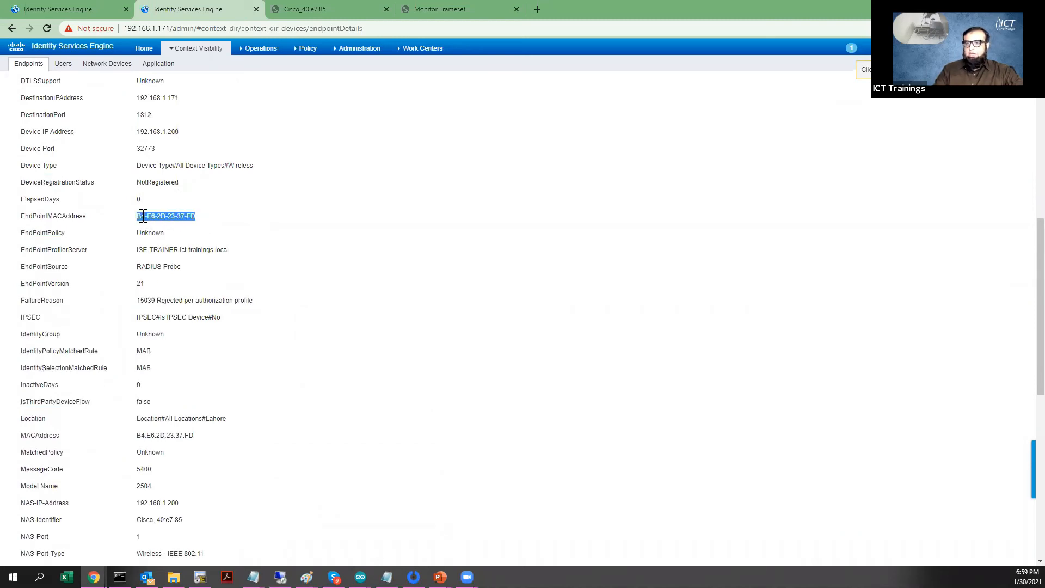
left_click(216, 220)
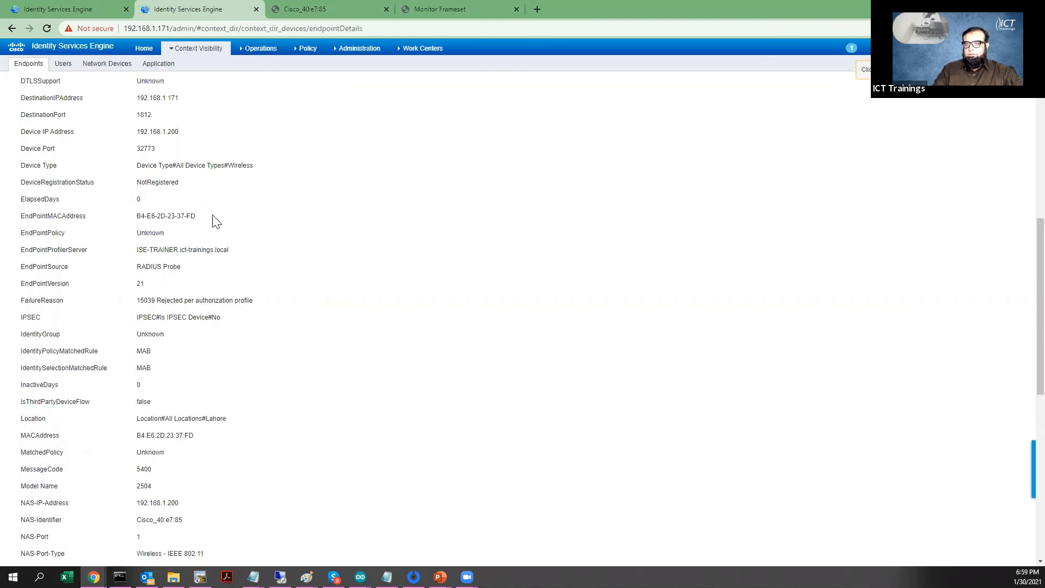
left_click_drag(196, 220, 138, 218)
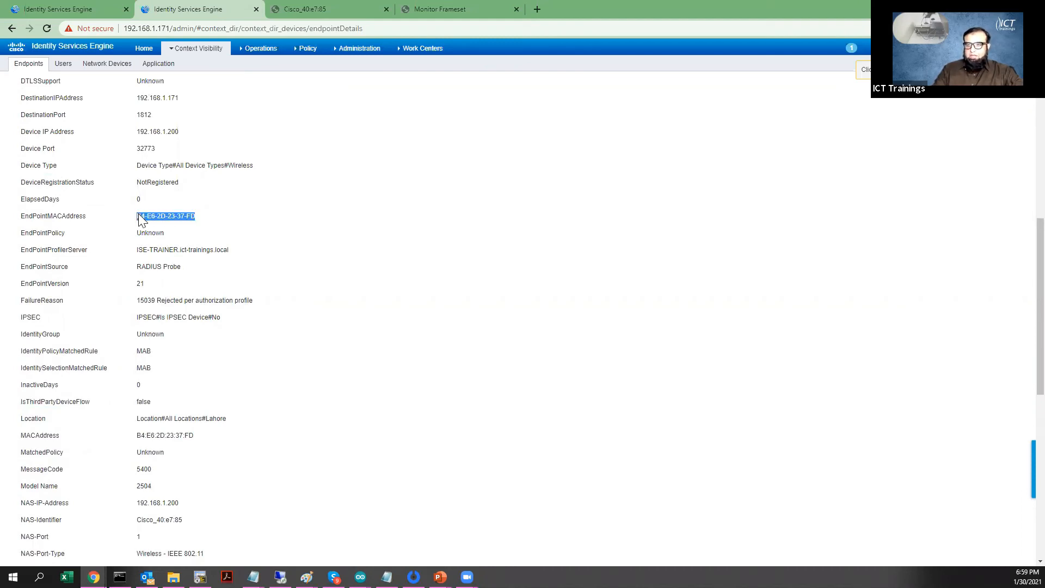
left_click(189, 233)
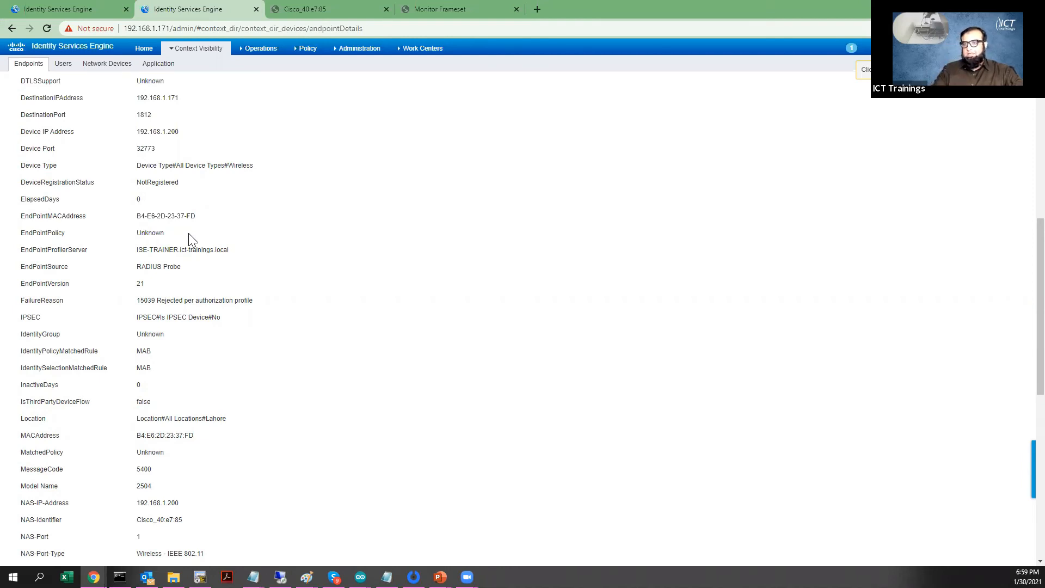
- Find the OUI attribute in the sensor's endpoint details and copy its value, Espressif Inc
scroll(188, 233, "down", 1)
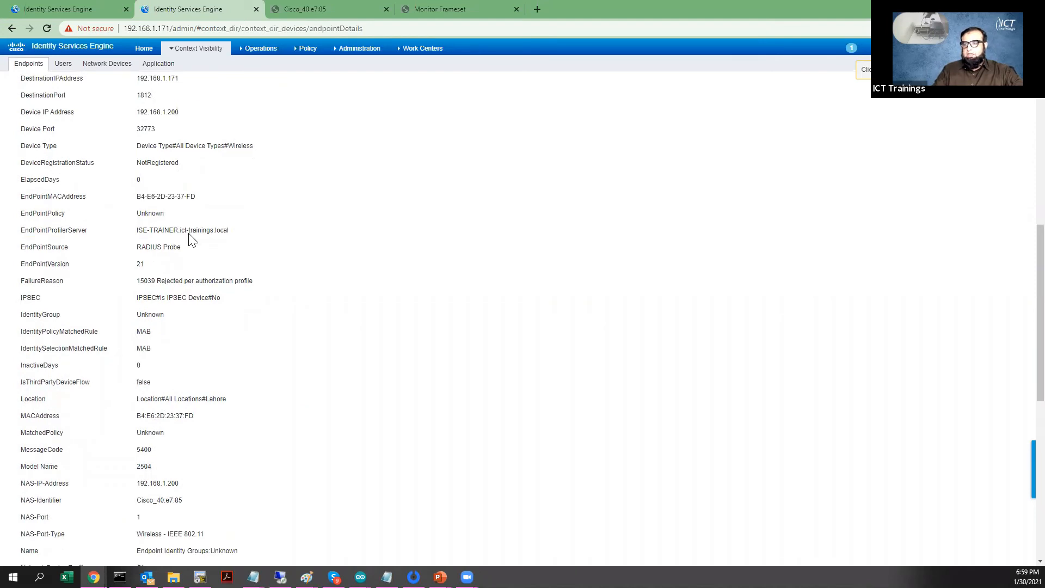
scroll(191, 240, "down", 1)
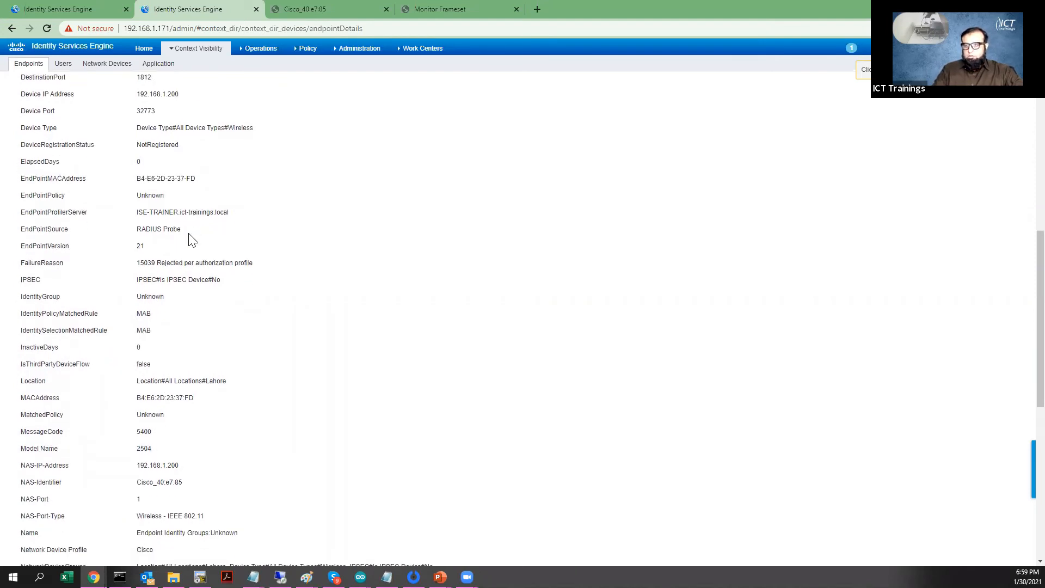
scroll(192, 240, "down", 5)
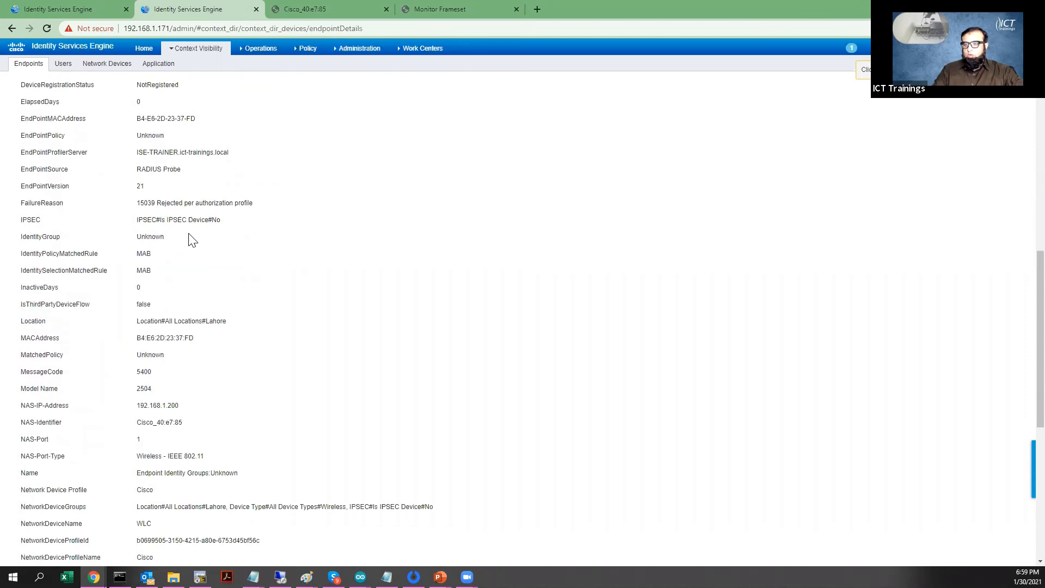
scroll(191, 240, "down", 4)
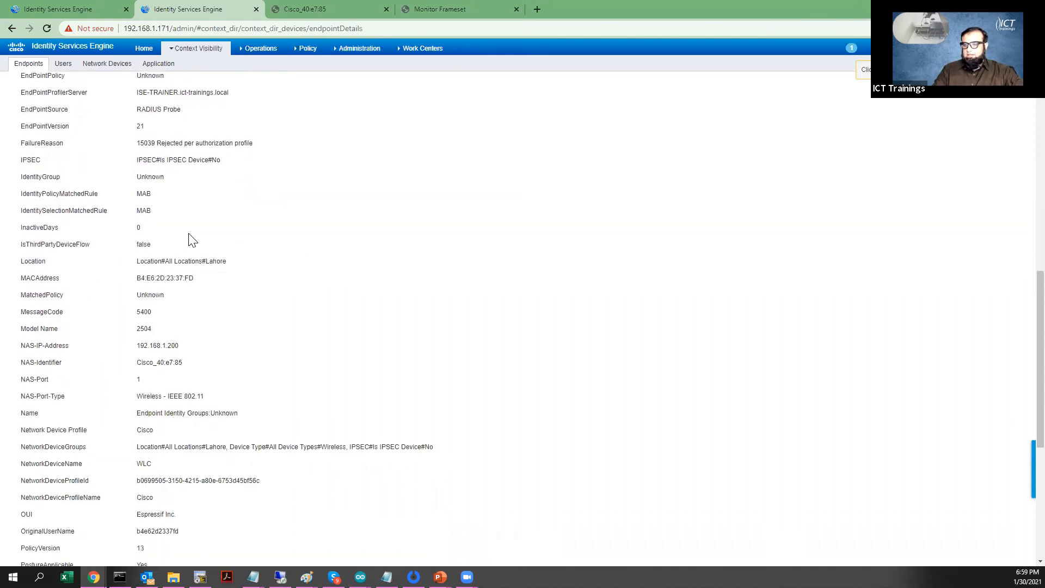
scroll(192, 240, "down", 4)
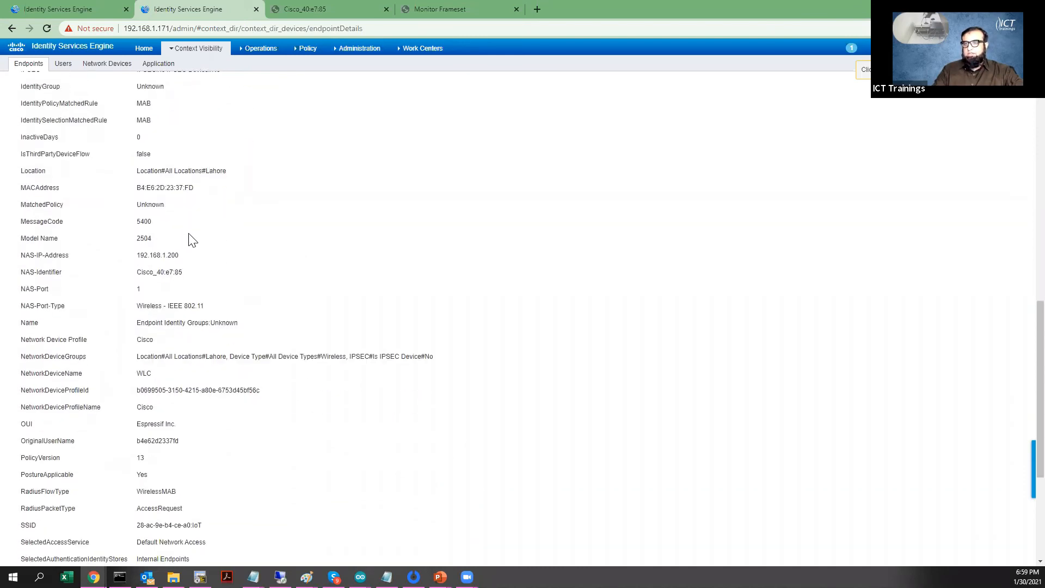
scroll(192, 240, "down", 4)
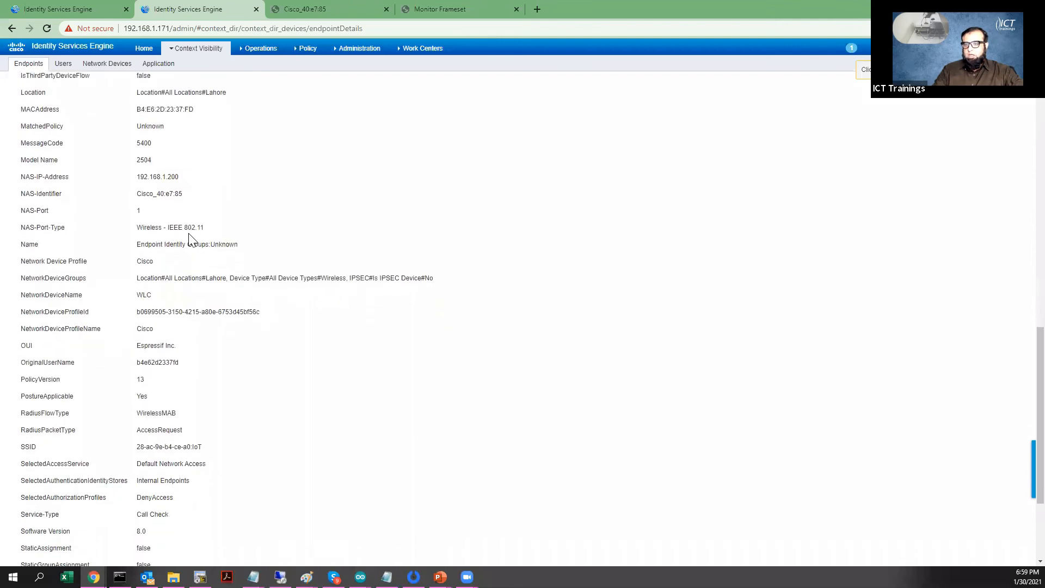
scroll(191, 240, "down", 1)
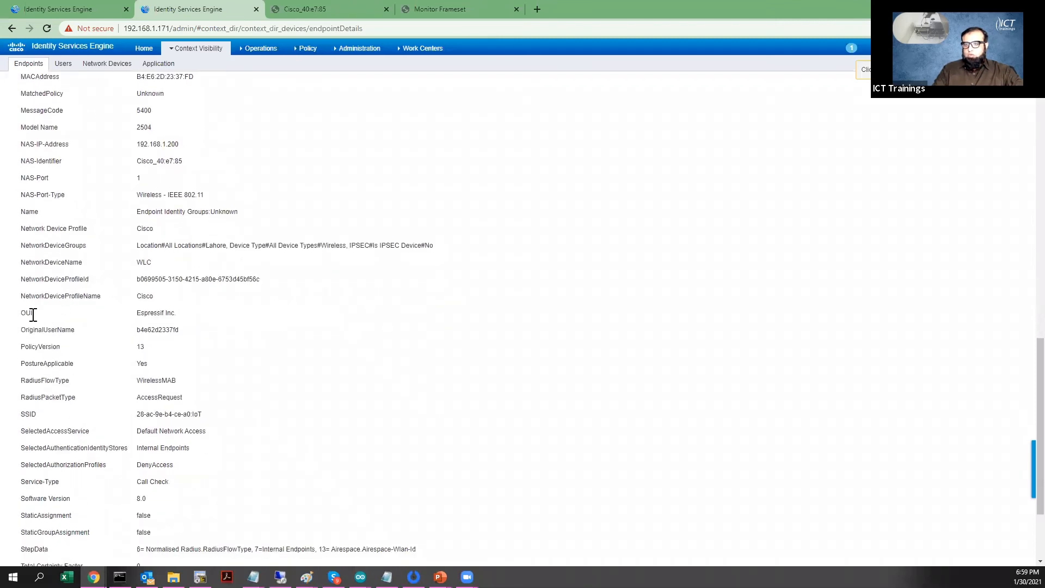
left_click_drag(23, 314, 37, 314)
left_click_drag(139, 314, 179, 315)
key("ctrl+c")
scroll(177, 136, "up", 1)
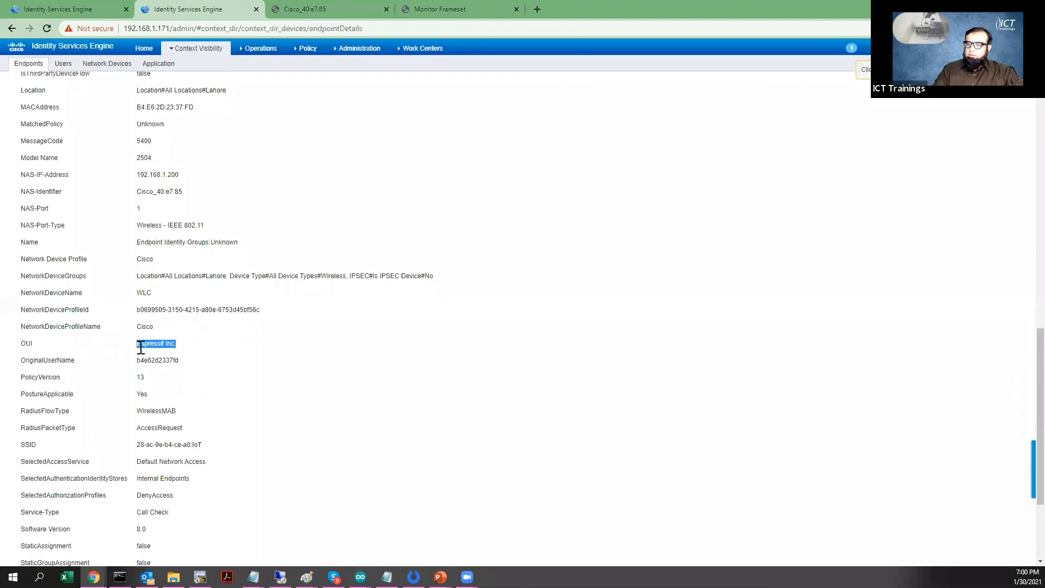
- Switch to Notepad and record "OUI: Espressif Inc." beneath the sensor's MAC address, leaving blank lines before the pc entry
left_click(387, 577)
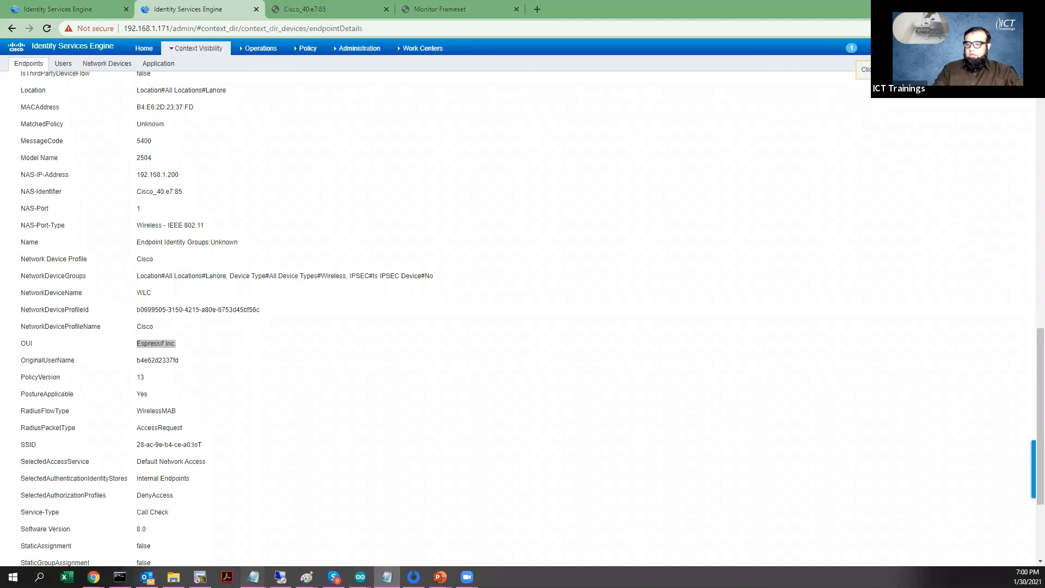
mouse_move(253, 577)
left_click(249, 530)
left_click(277, 200)
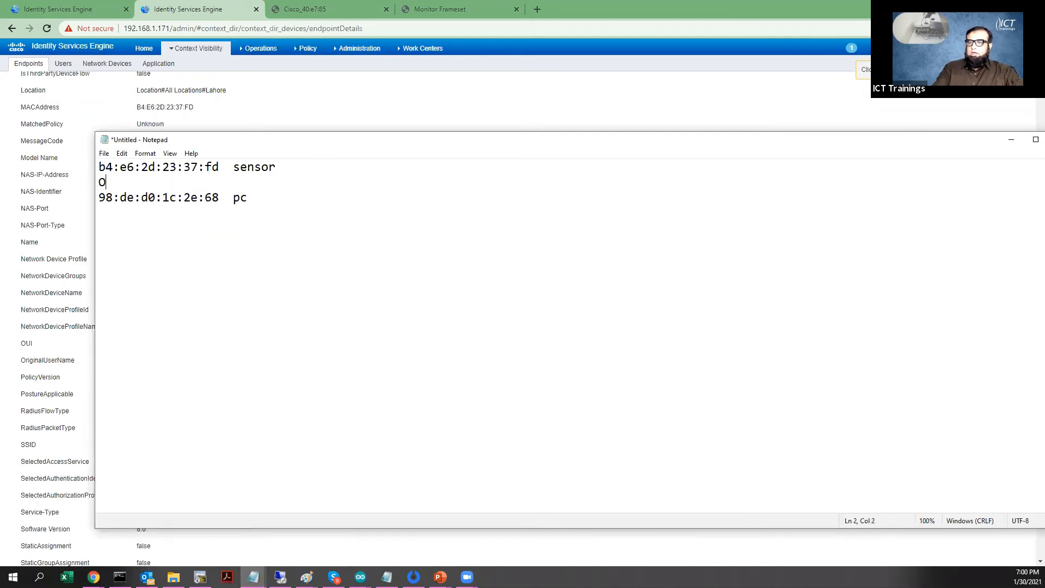
key("ctrl+v")
key("Return")
key("Return")
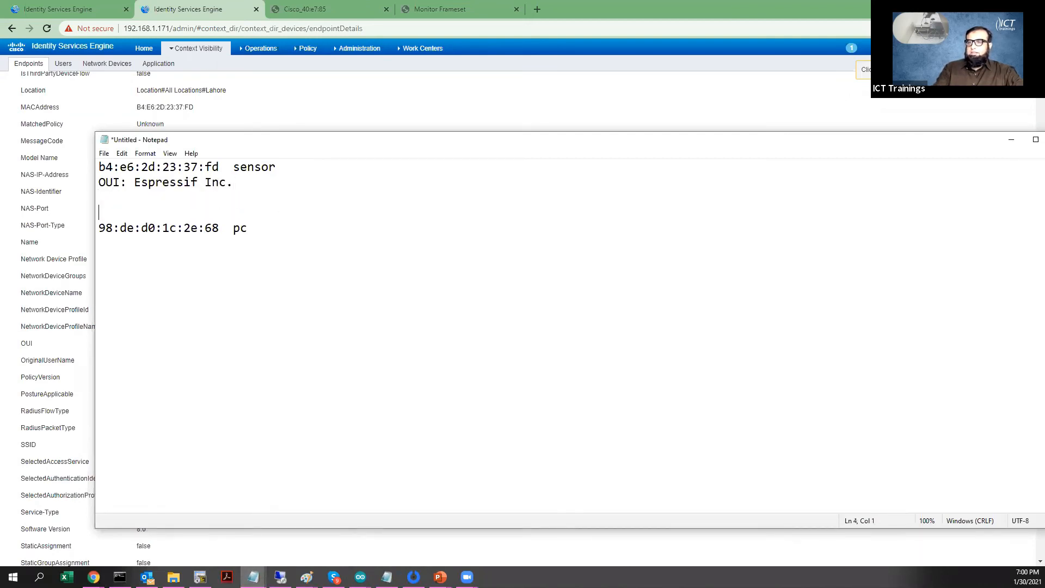
- Insert blank lines between the sensor's MAC address and the OUI line in the notes
left_click_drag(136, 185, 246, 186)
left_click(272, 169)
key("Return")
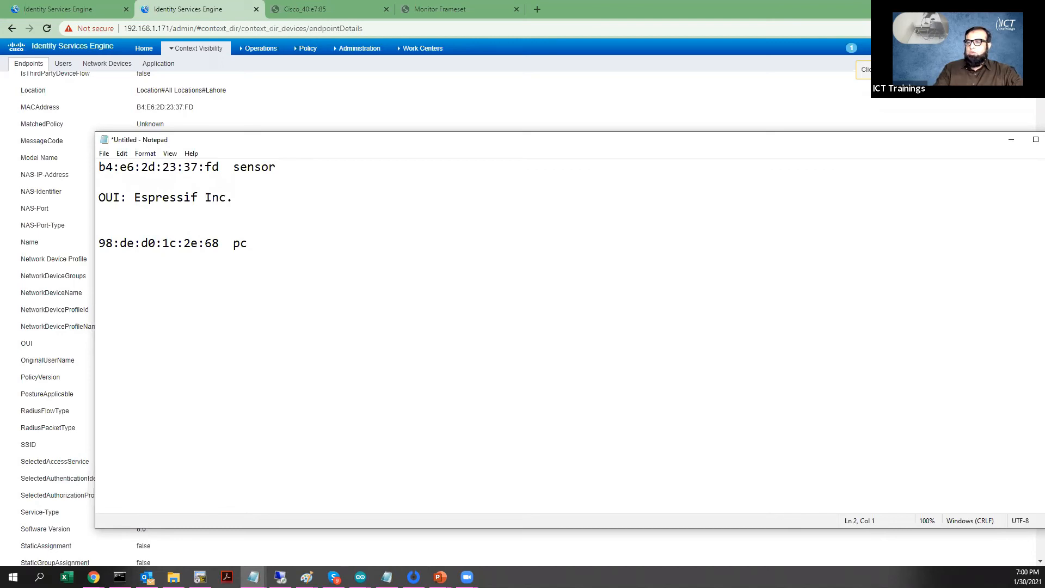
key("Return")
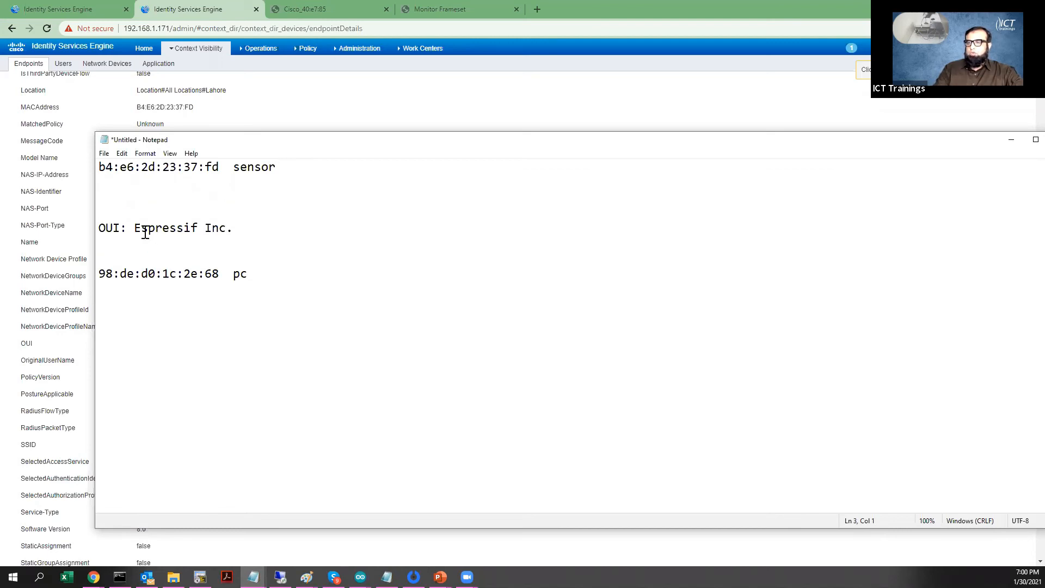
left_click_drag(137, 228, 232, 234)
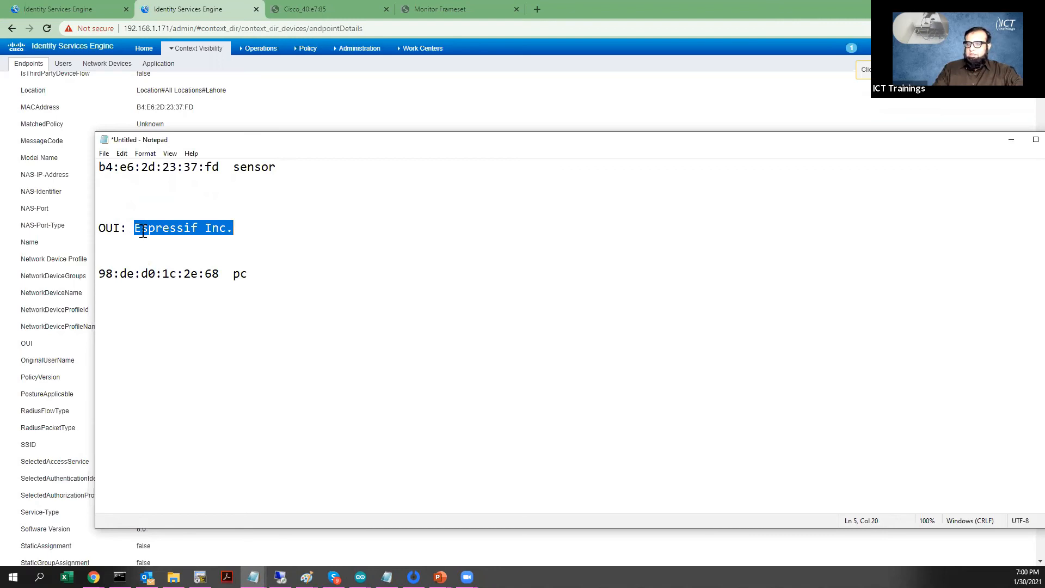
- Add the numbered note "1. condition to match OUI" below the OUI line, leaving a blank line between them
left_click(240, 231)
key("Return")
key("Return")
type("cpn")
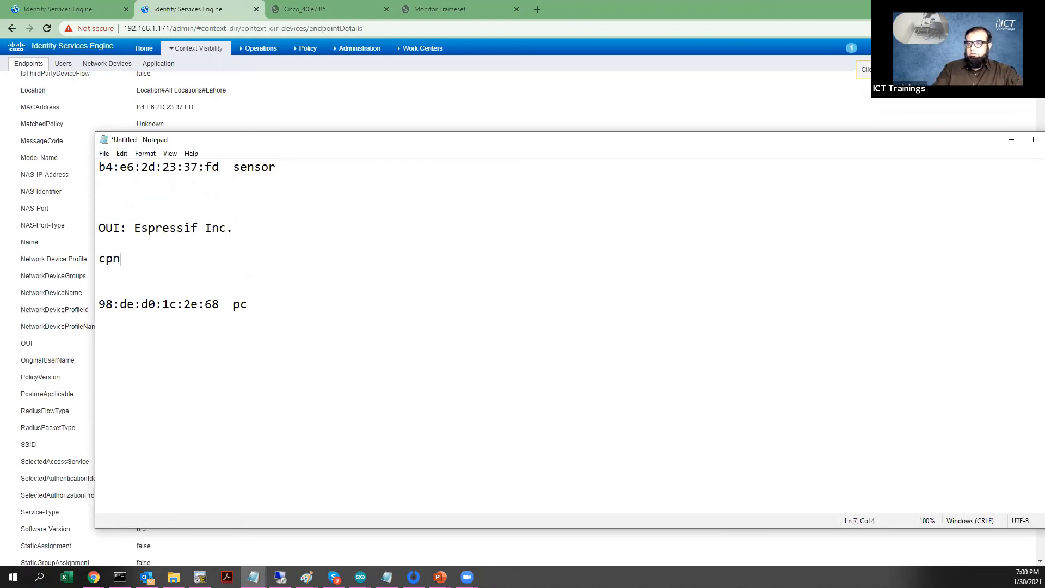
key("BackSpace")
key("BackSpace")
type("ondition")
type(" to id")
key("BackSpace")
key("BackSpace")
type("mat")
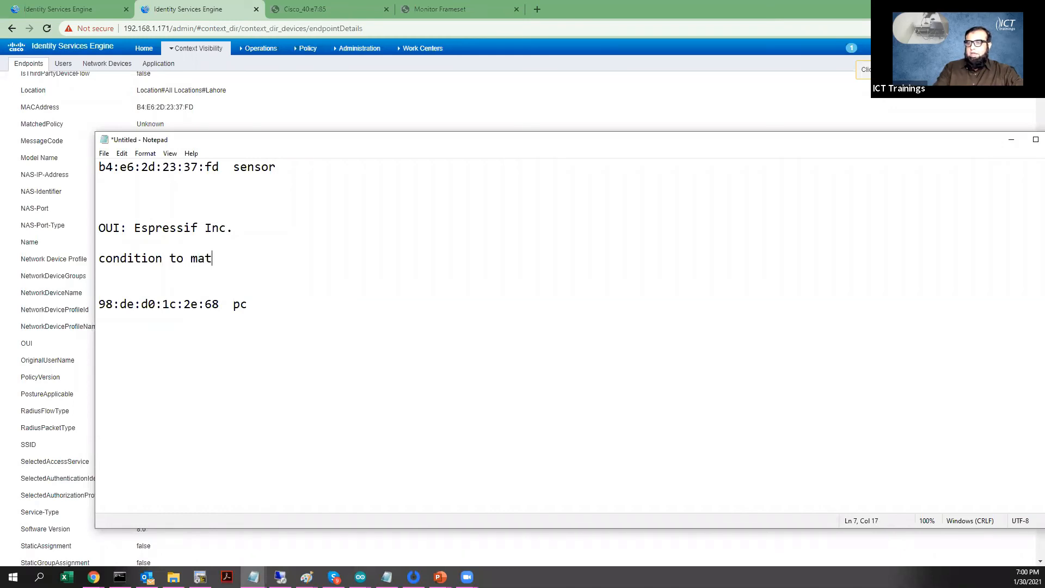
type("ch OUI")
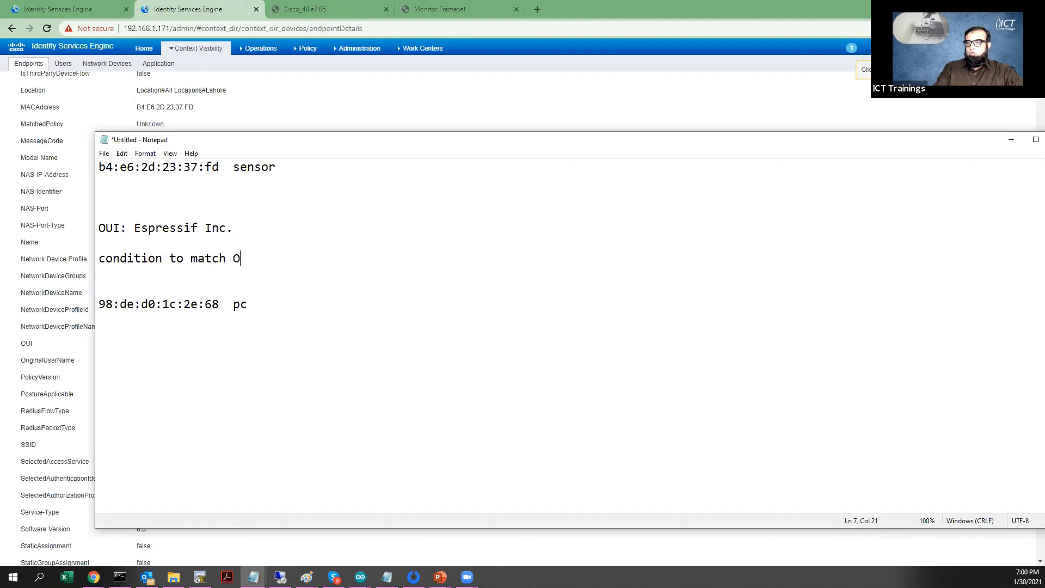
left_click(101, 261)
type("1.")
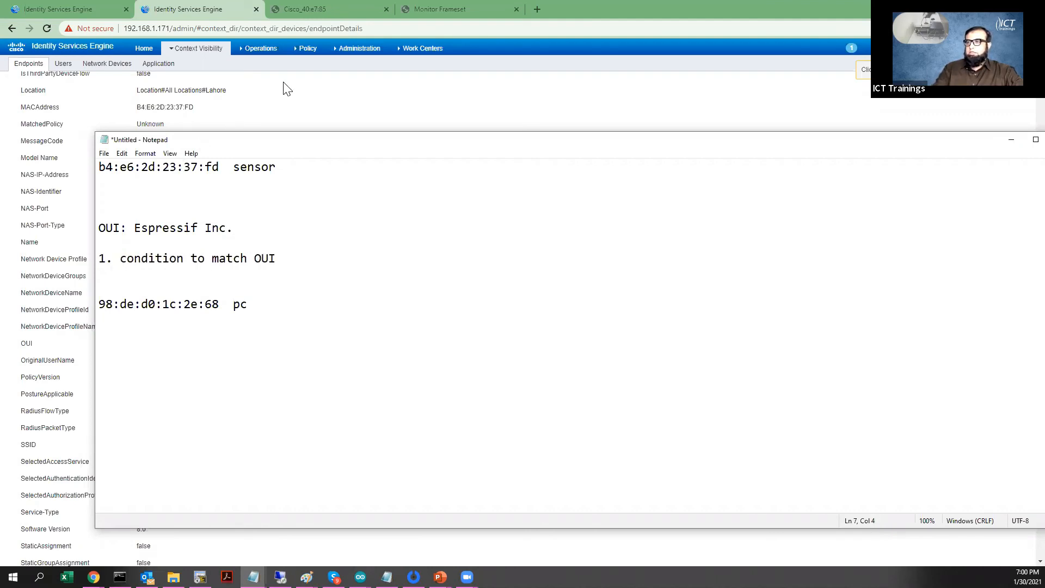
- Switch back to ISE and open the Profiler Conditions list in the Profiler work center's policy elements
mouse_move(424, 46)
left_click(566, 228)
left_click(470, 51)
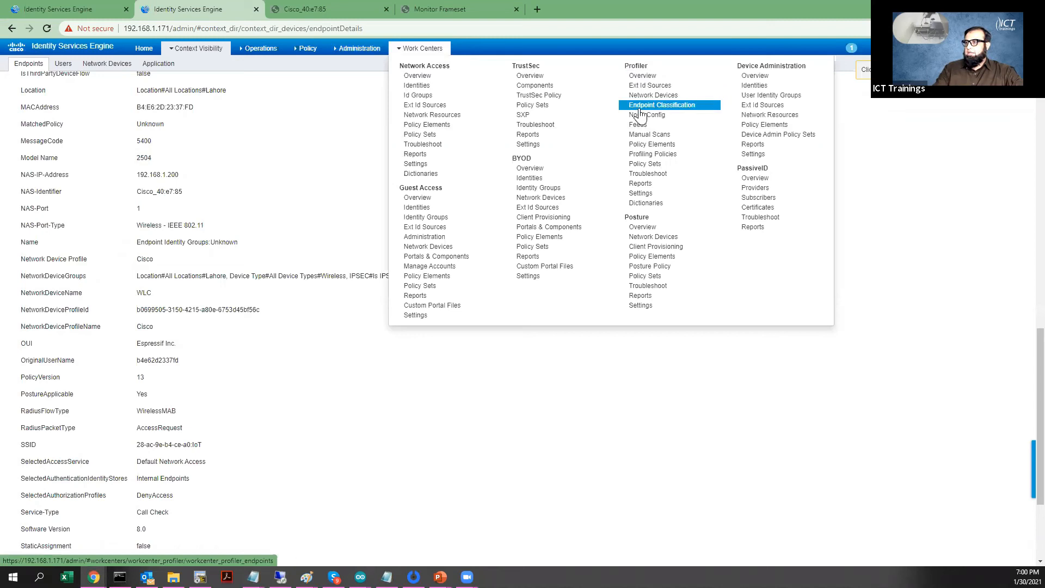
left_click(646, 145)
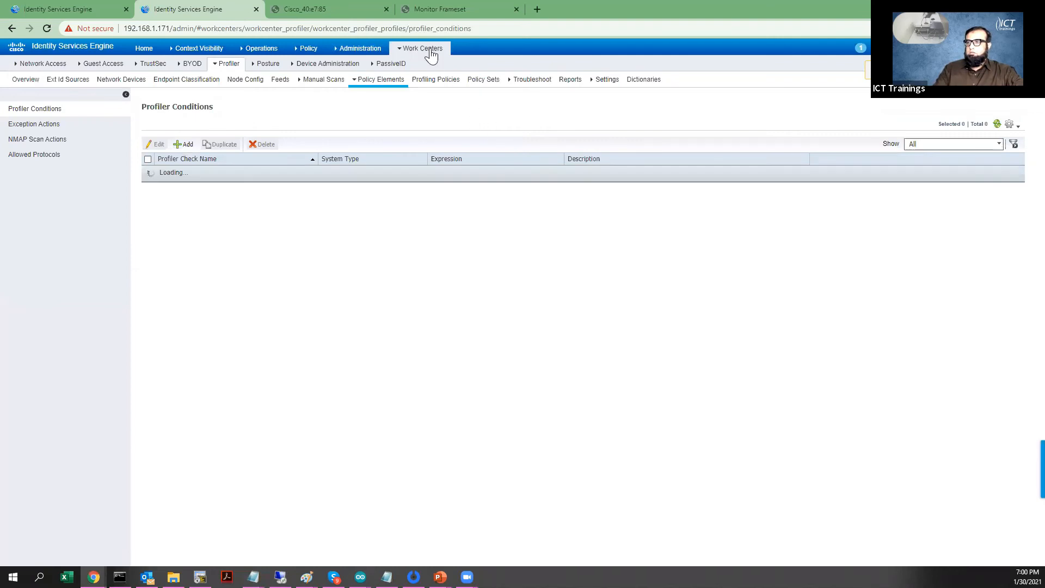
left_click(431, 54)
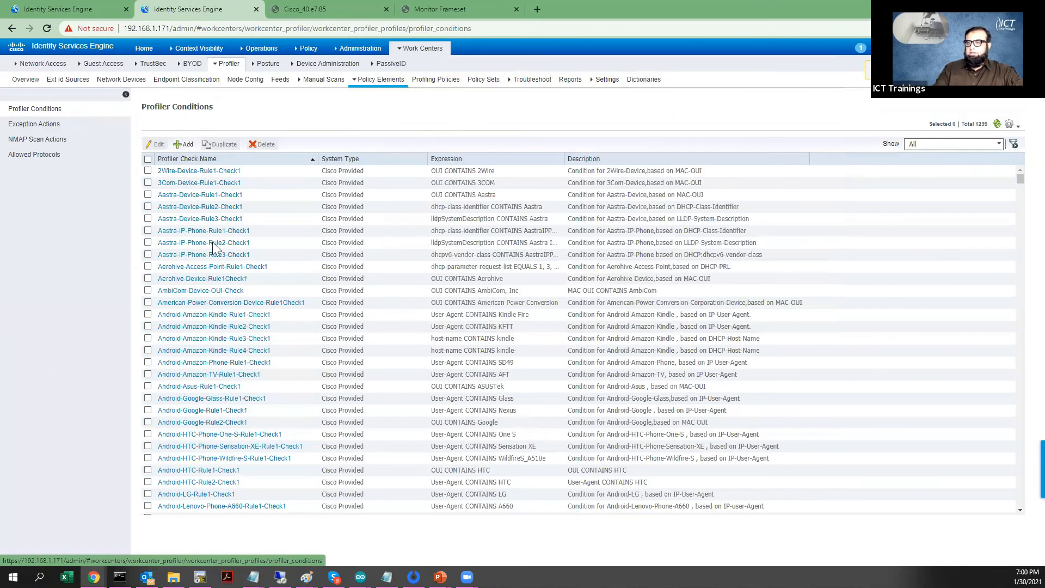
- Create a new profiler condition and name it IoT_Sensor_Espressif
scroll(215, 270, "down", 3)
scroll(218, 277, "down", 3)
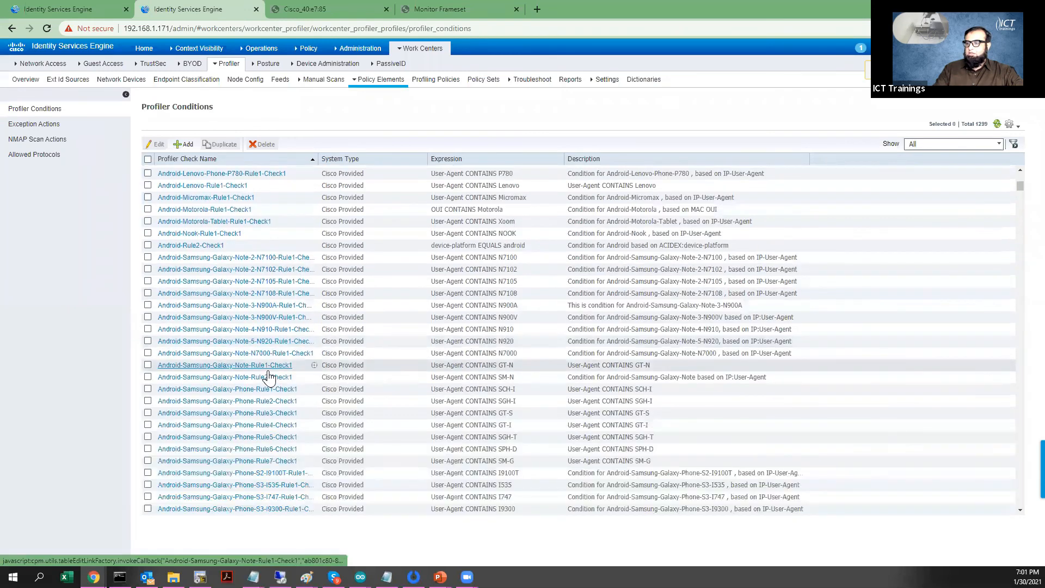
scroll(269, 376, "down", 3)
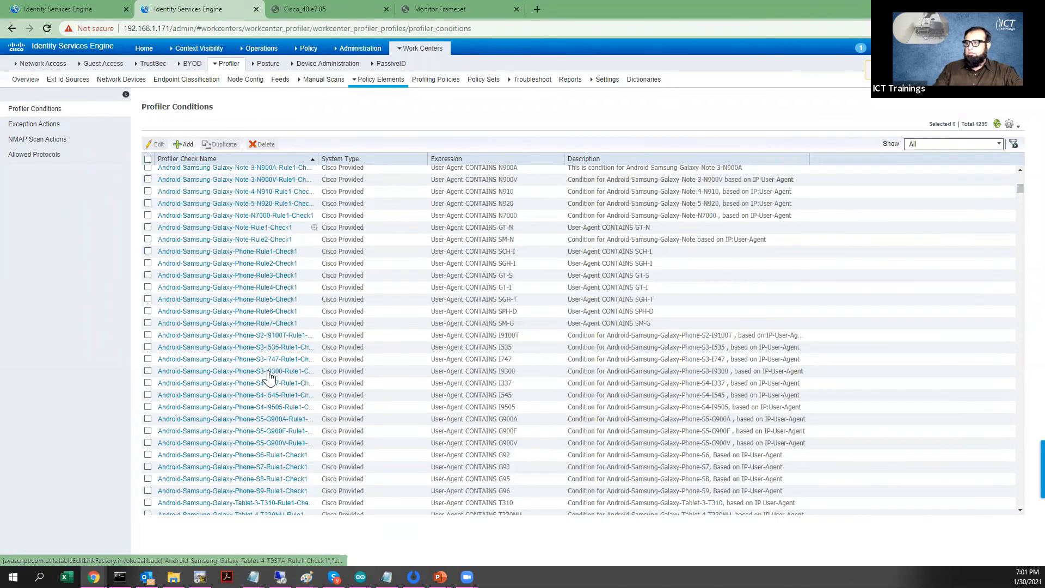
scroll(269, 375, "up", 10)
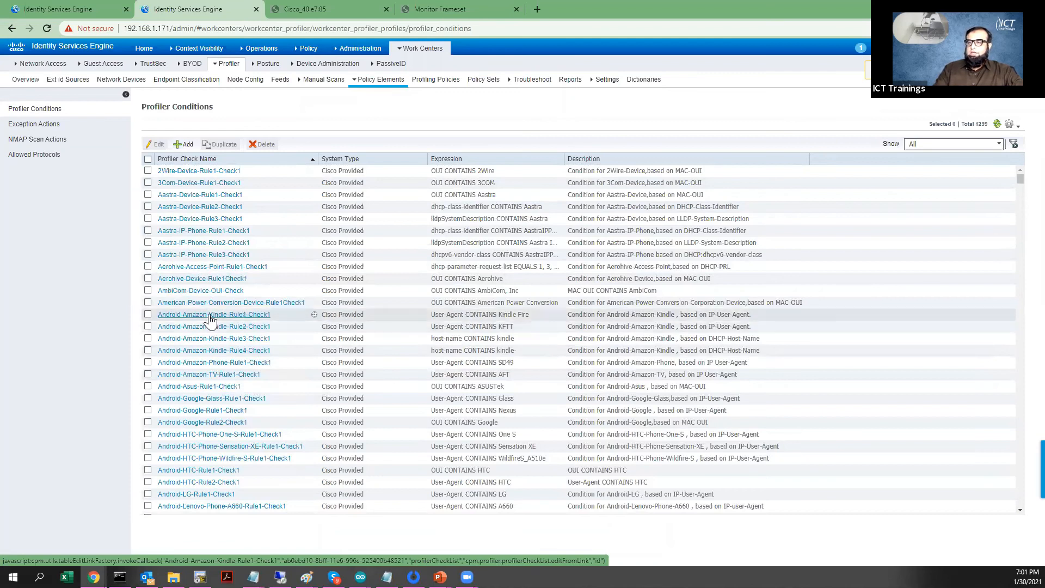
left_click(186, 145)
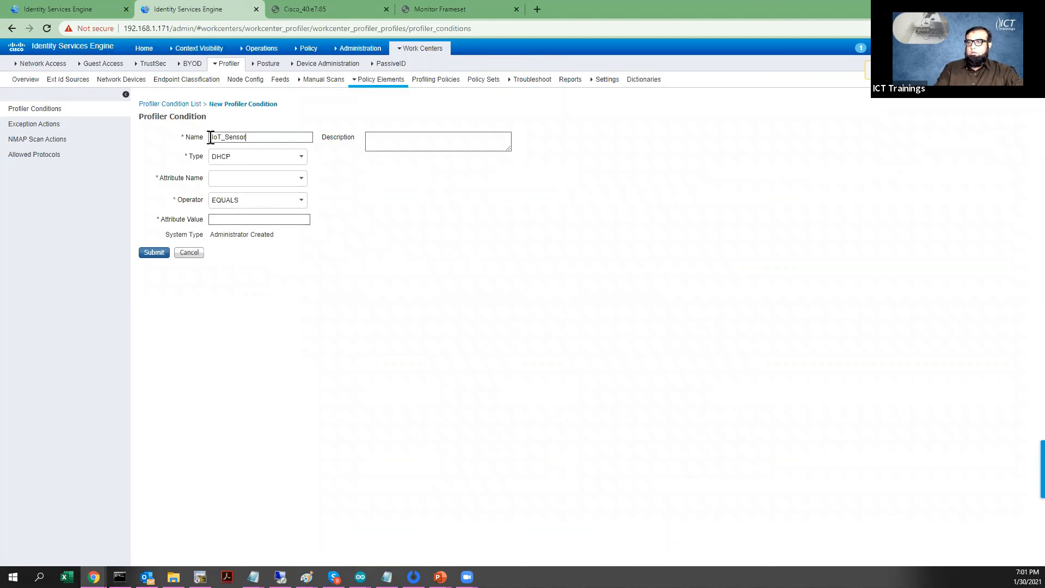
type("Espressif")
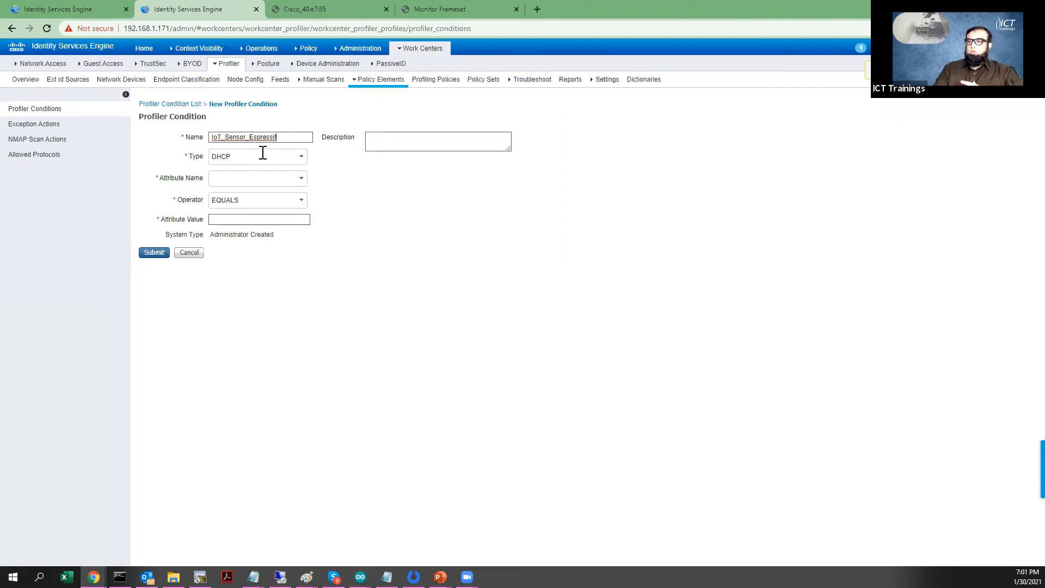
- Set the new condition's type to MAC, its attribute name to OUI and its operator to CONTAINS
left_click(302, 157)
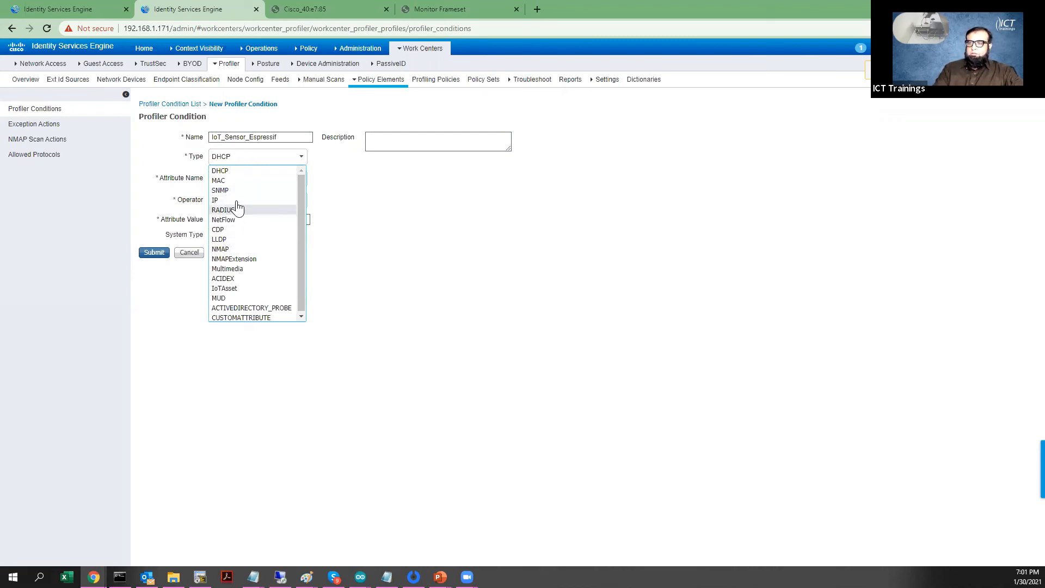
left_click(244, 183)
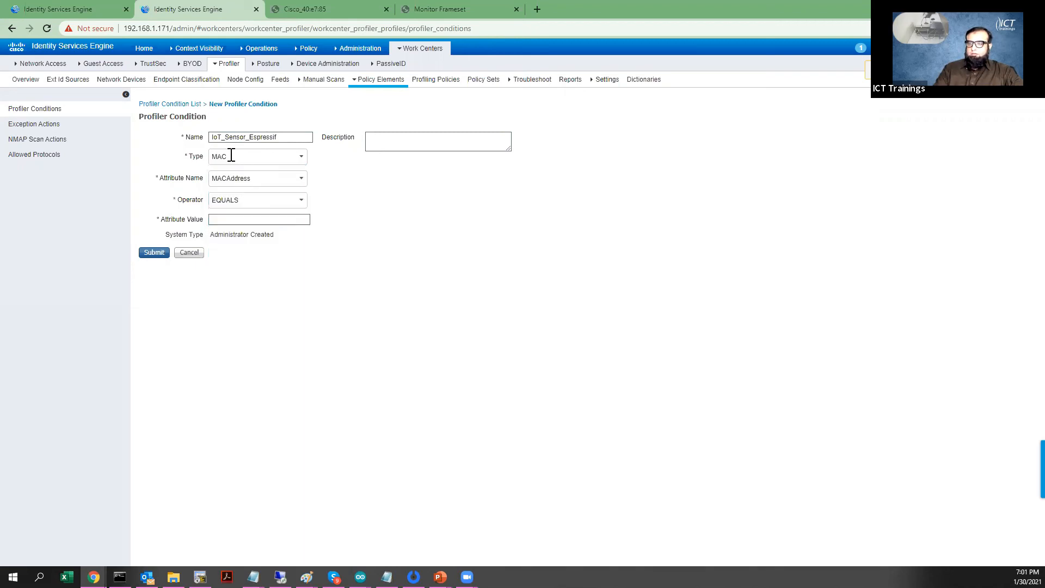
left_click(302, 179)
left_click(301, 179)
left_click(223, 220)
left_click(301, 179)
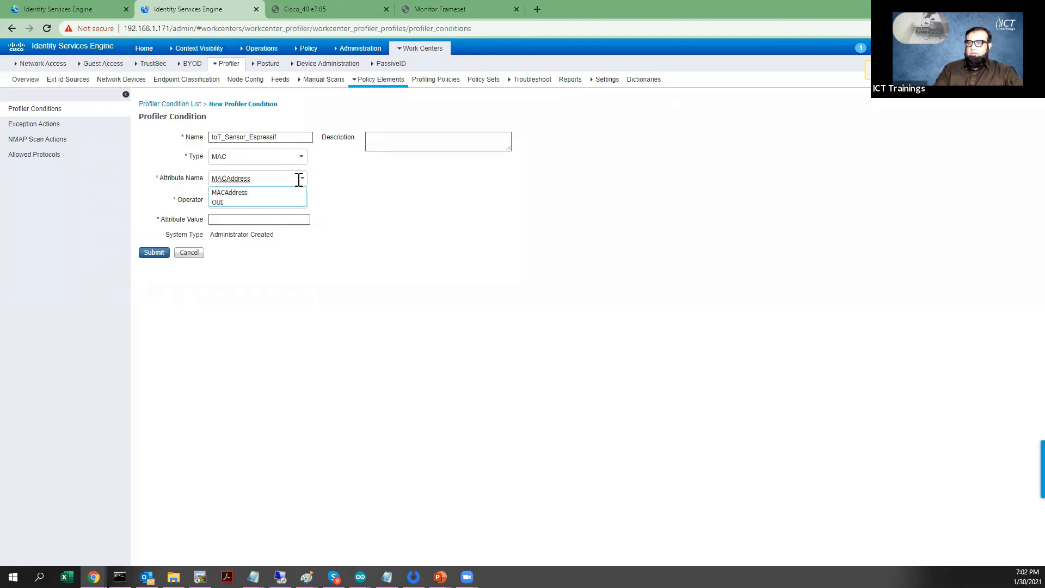
left_click(220, 203)
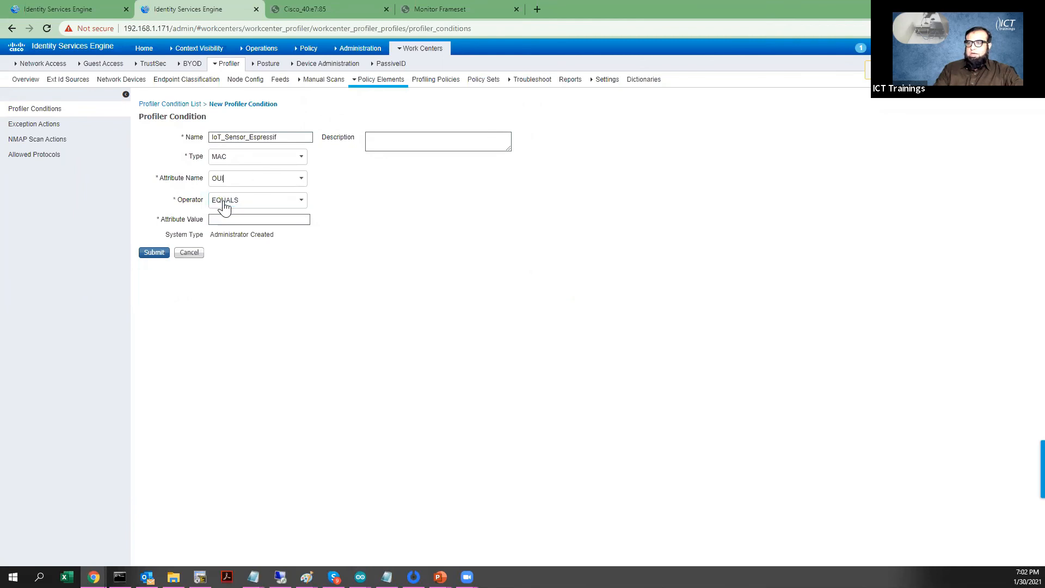
left_click(301, 200)
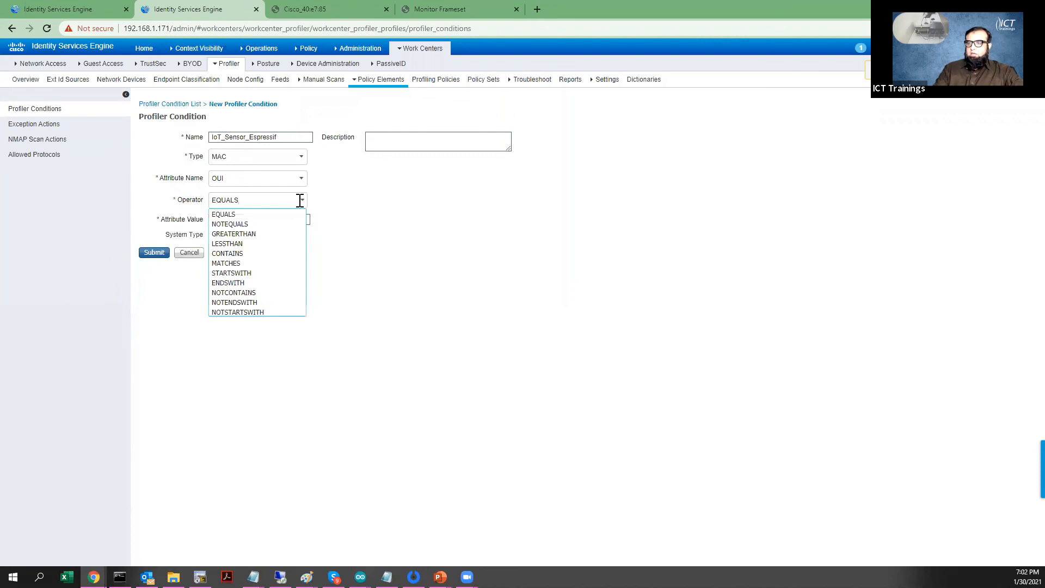
left_click(242, 254)
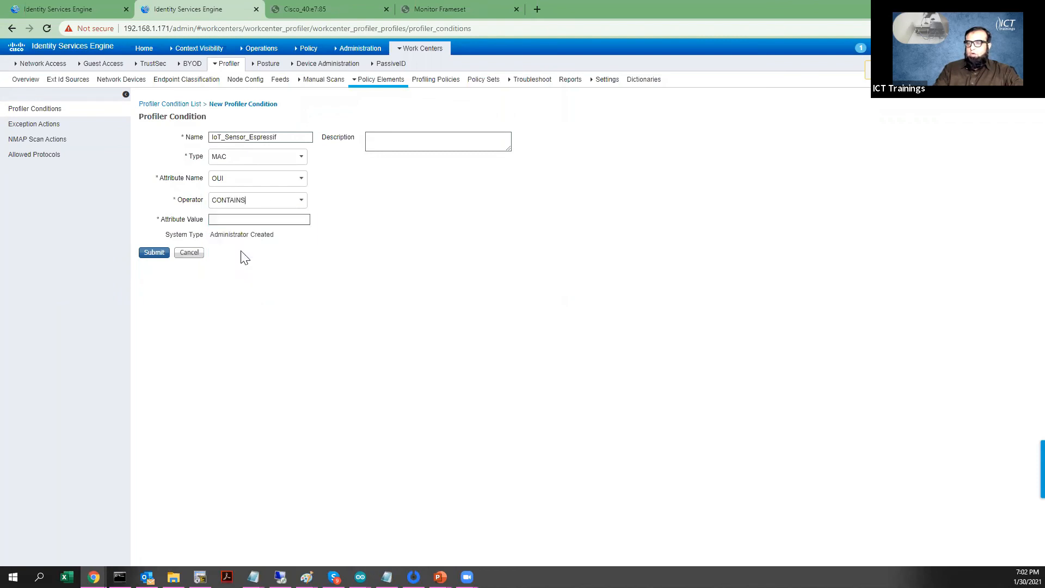
- Copy the vendor name from the OUI line in the Notepad notes and set the condition's attribute value to Espressif
left_click(231, 219)
left_click(387, 577)
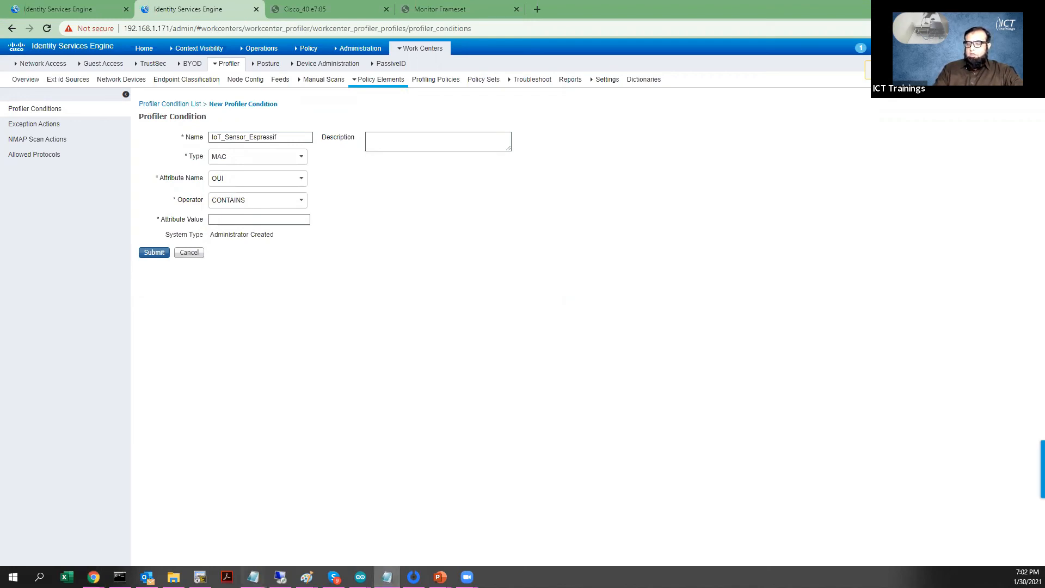
mouse_move(253, 577)
left_click(362, 538)
left_click_drag(234, 227, 134, 233)
key("ctrl+c")
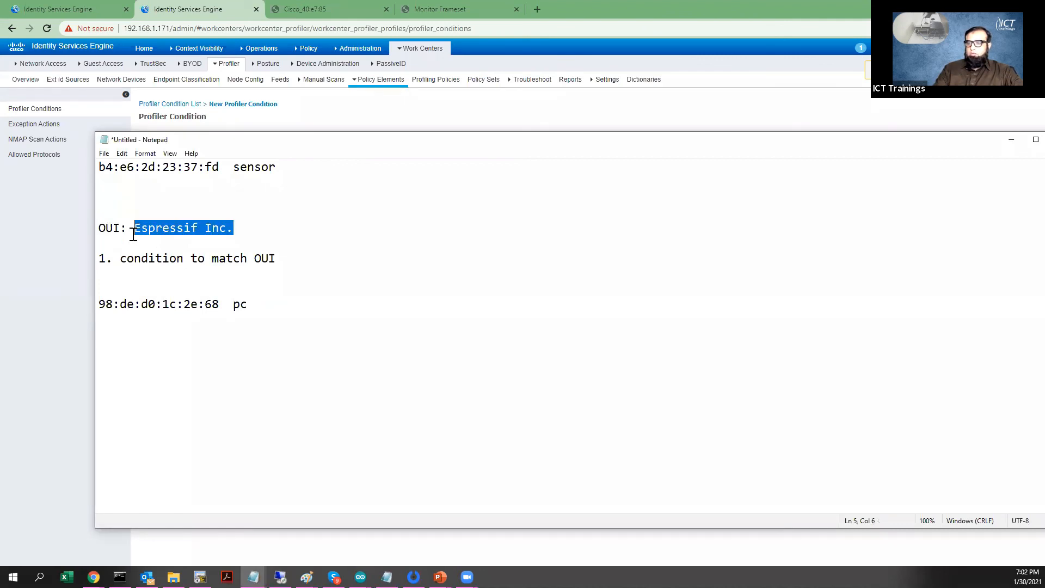
left_click(88, 302)
left_click(219, 221)
key("ctrl+v")
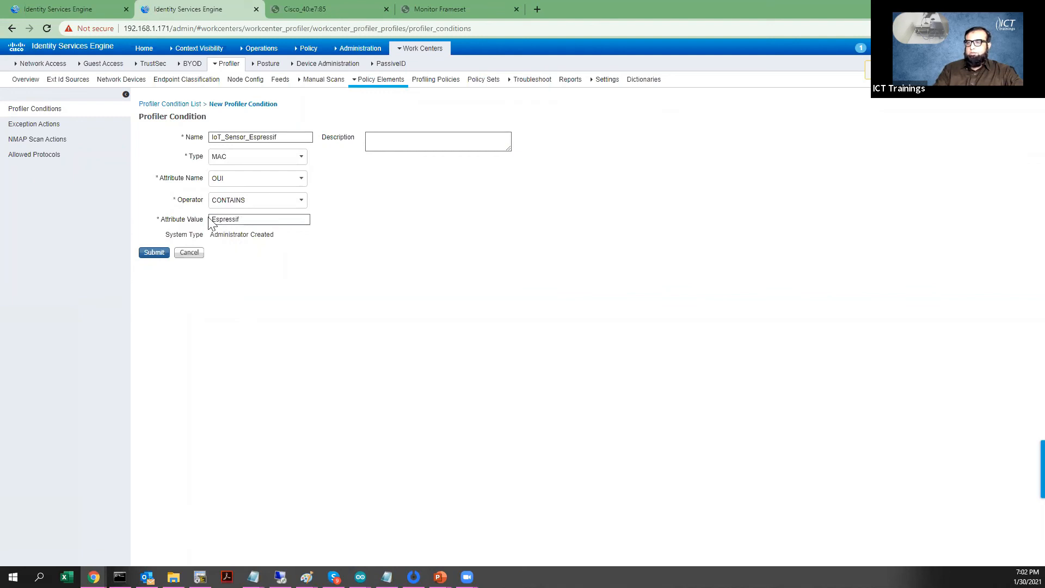
- Give the condition the description "To Match Espressif Sensors." and submit it
left_click(387, 139)
type("To Match Espressif Sensors.")
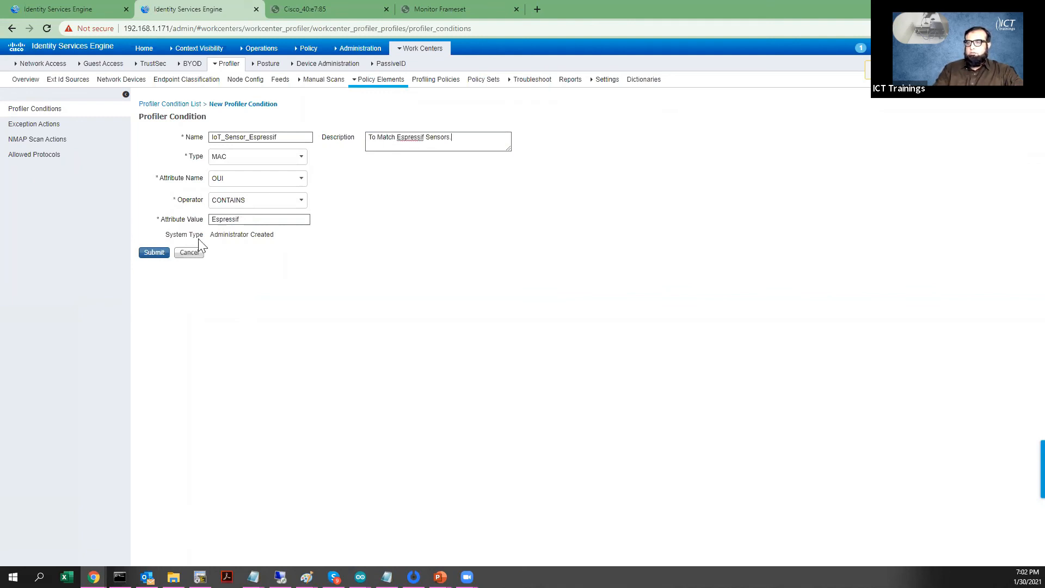
left_click(157, 254)
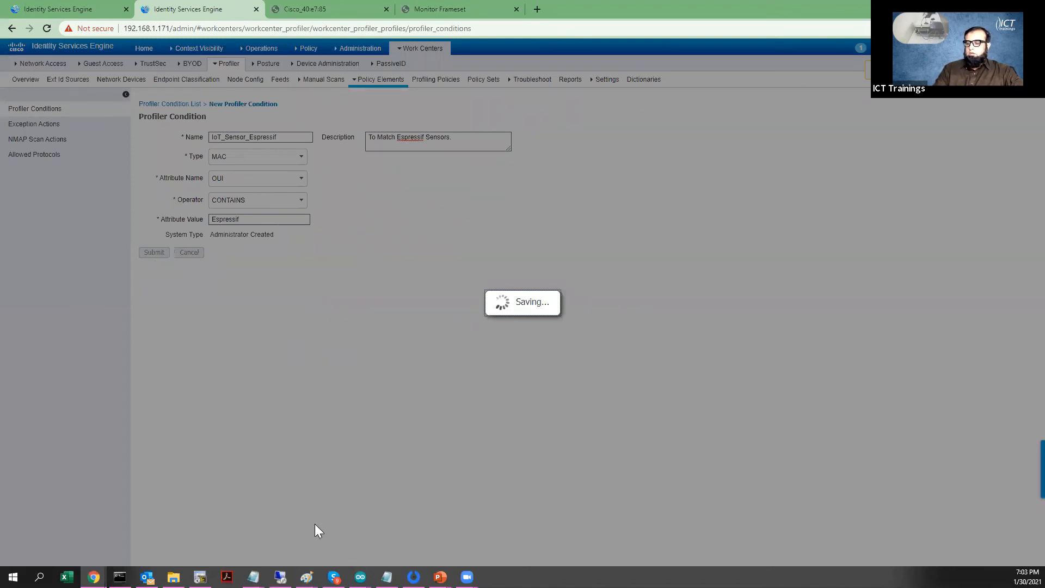
- Switch to the Notepad notes and add "2. Profiler Policy" on a new line below the OUI condition item
mouse_move(439, 577)
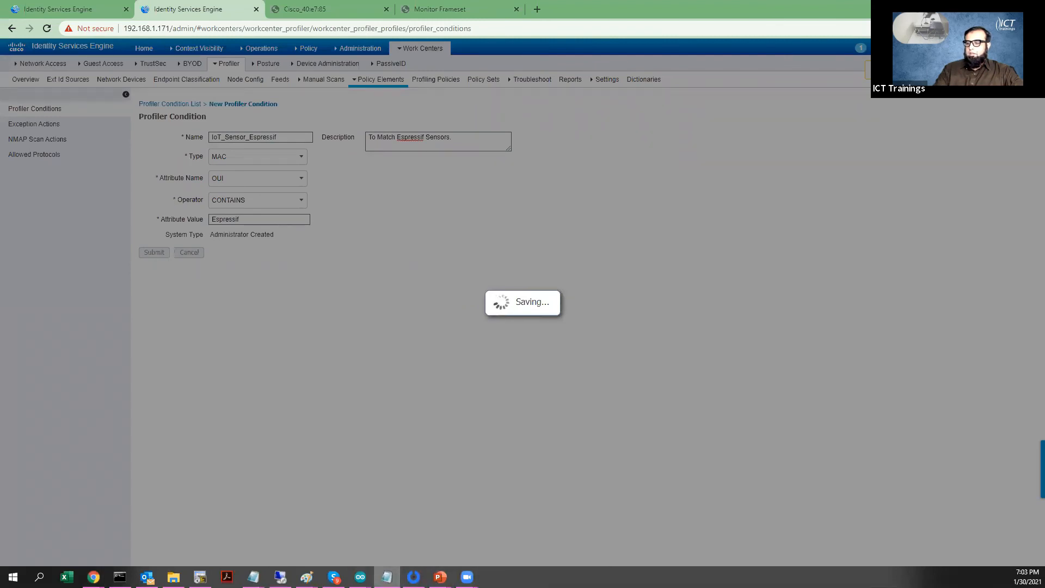
mouse_move(253, 577)
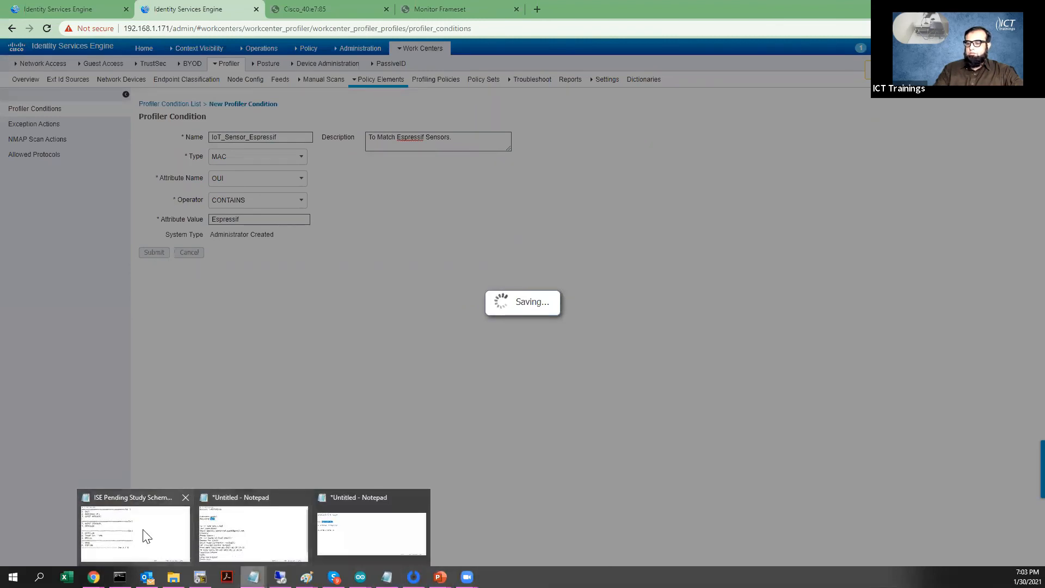
left_click(336, 544)
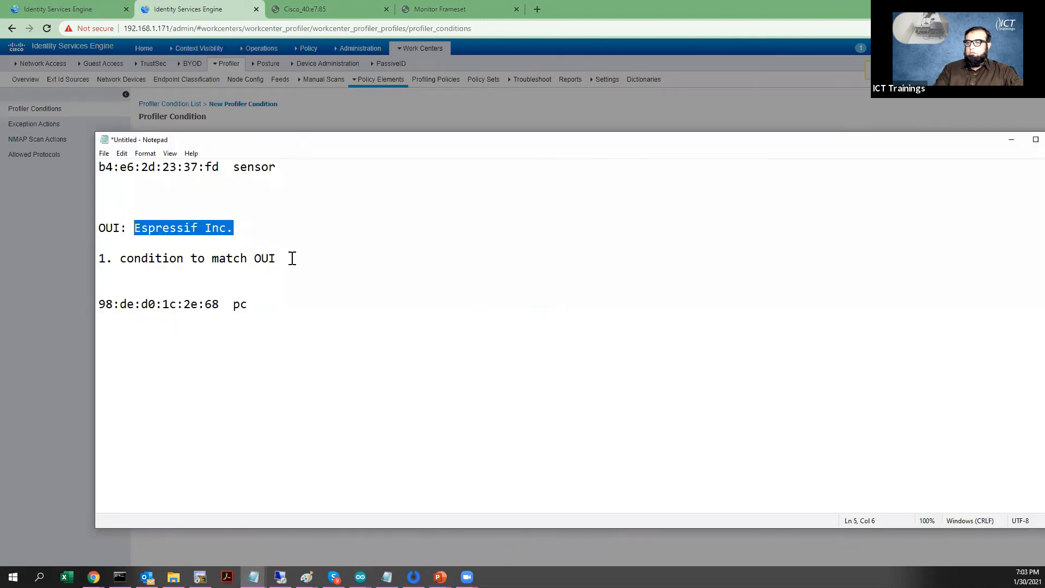
left_click(293, 258)
key("Return")
type("2")
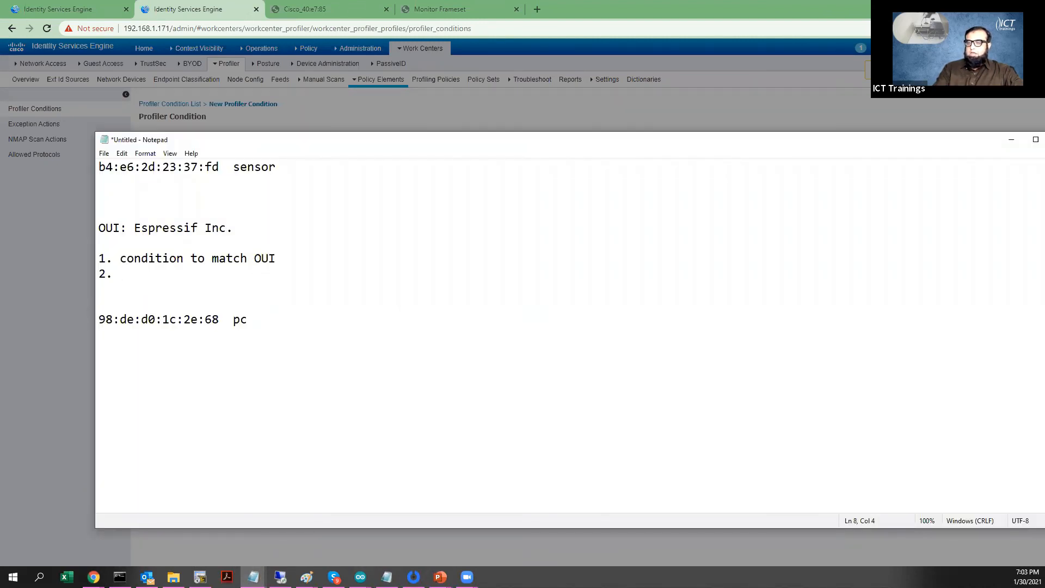
type(". Profiler Policy")
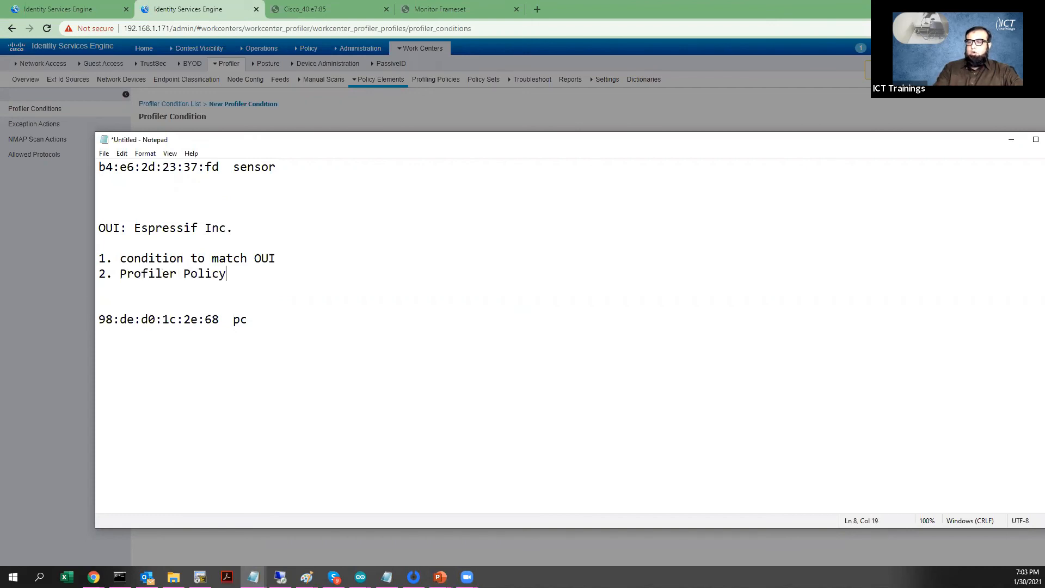
- Add an indented "Rule (CF)" line below Profiler Policy, with "Condition" indented further beneath it
key("Return")
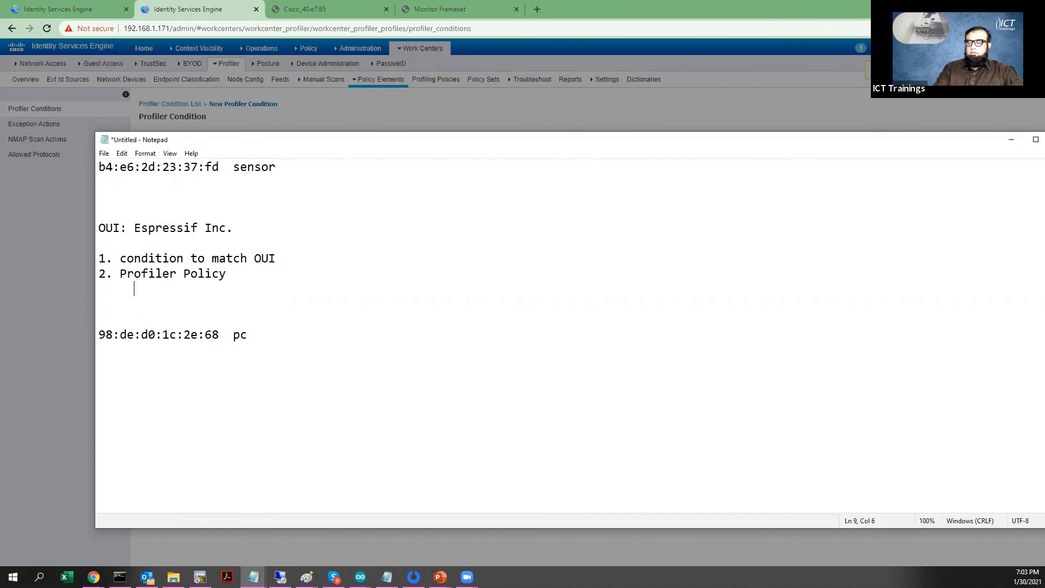
type("Rule")
key("Return")
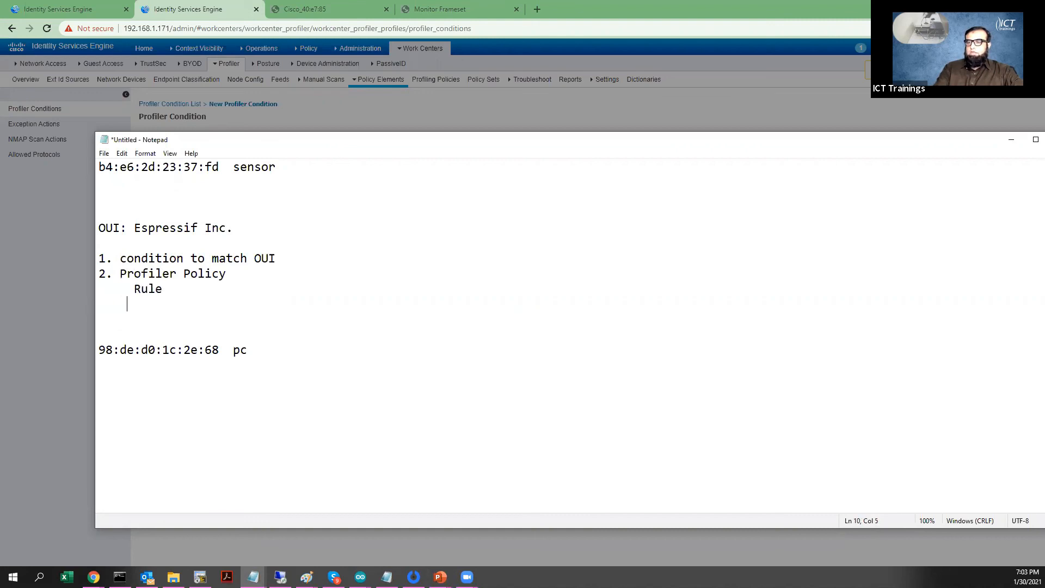
type("Condition")
key("Up")
type("(CF)")
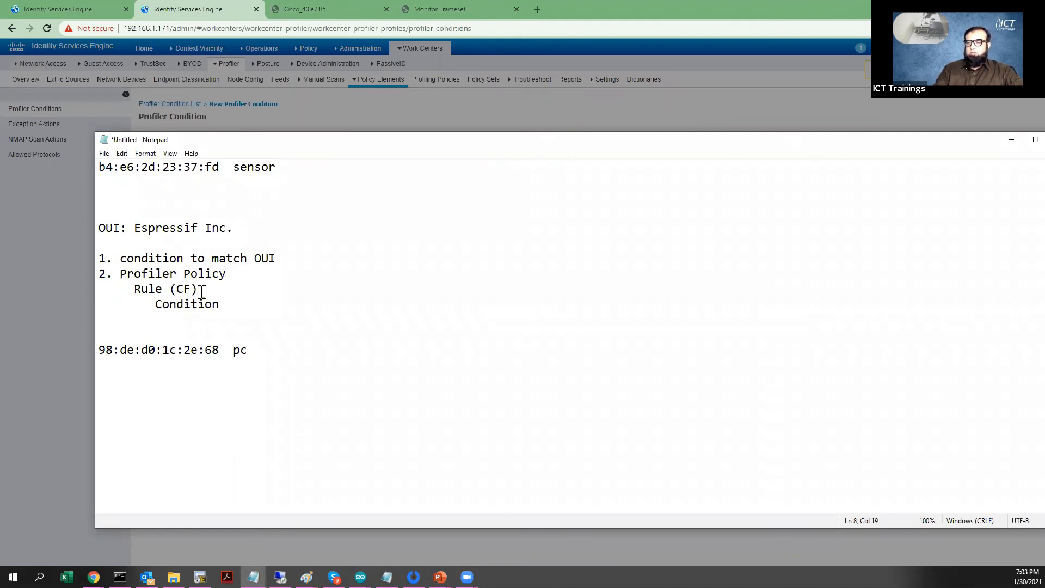
left_click_drag(100, 276, 46, 297)
- Return to the browser and reload the wireless controller's Clients list to check the sensor's IP address and status
left_click(37, 290)
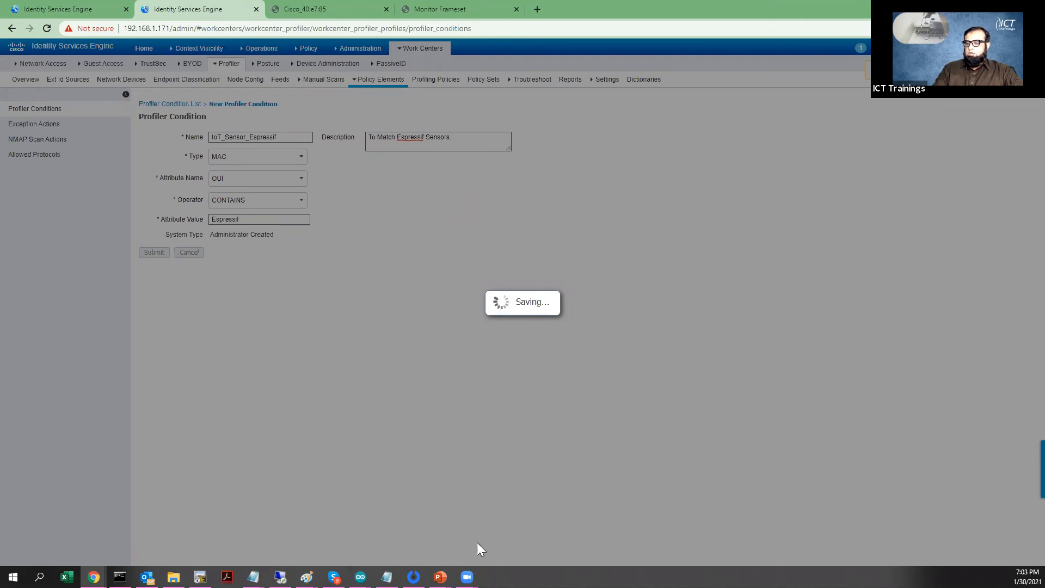
mouse_move(467, 577)
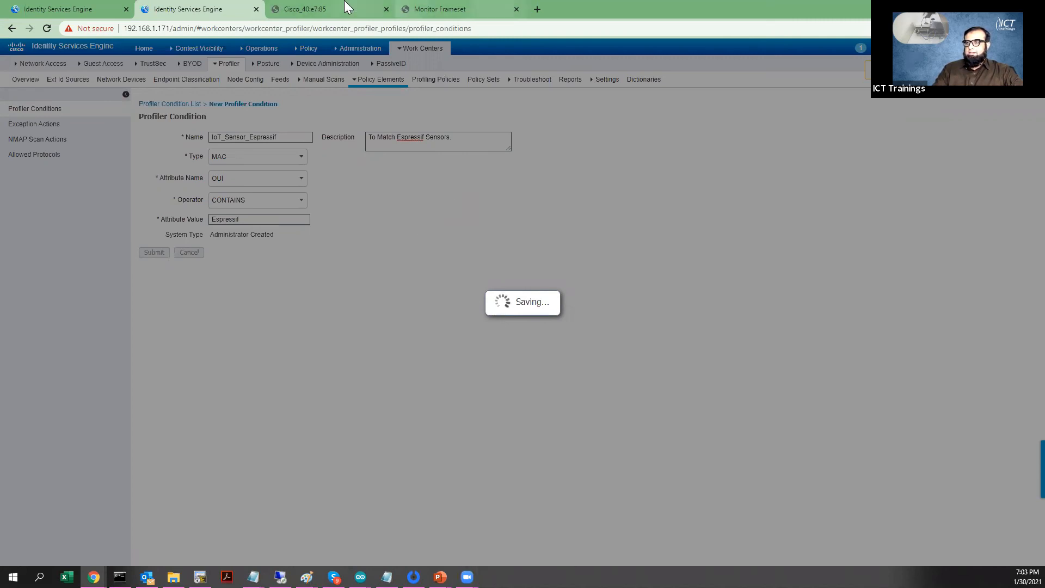
key("ctrl+Tab")
left_click(30, 107)
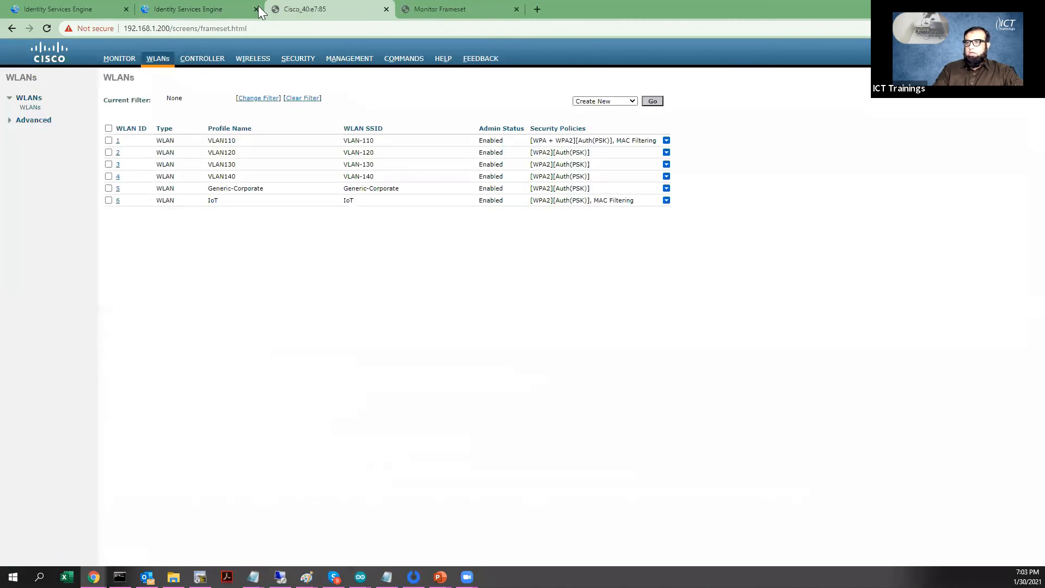
left_click(461, 8)
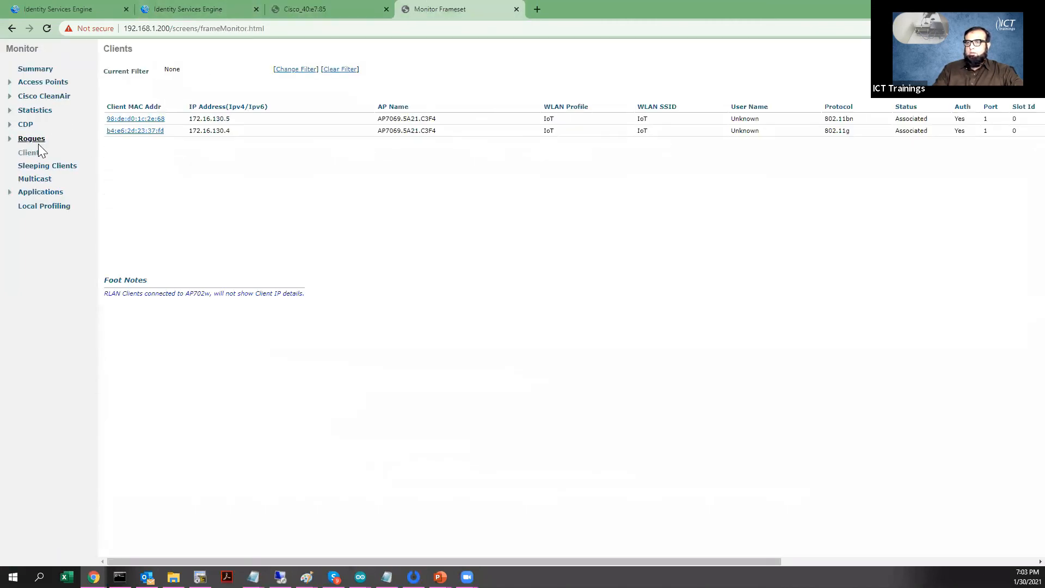
left_click(30, 154)
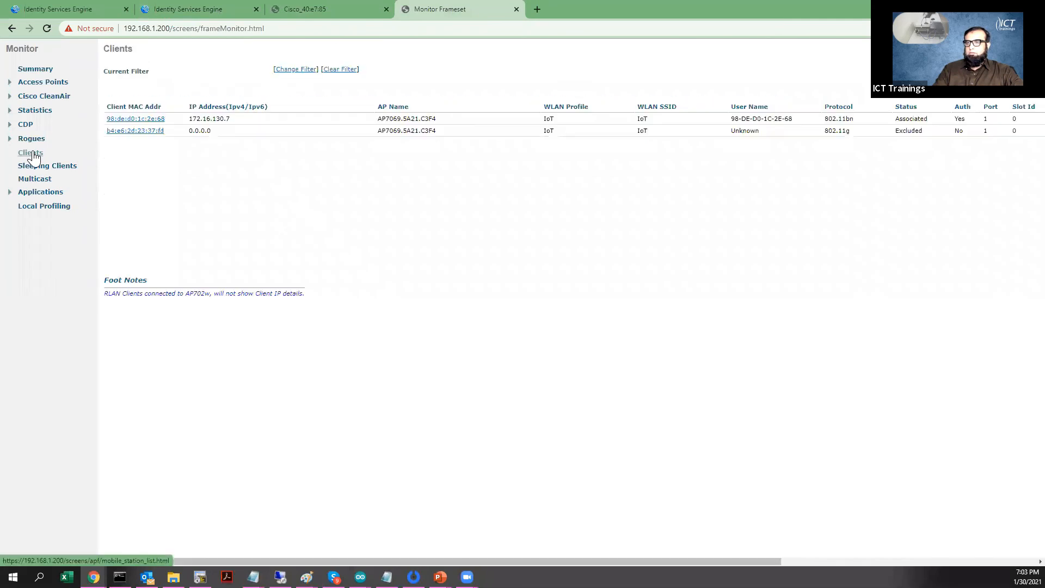
double_click(205, 133)
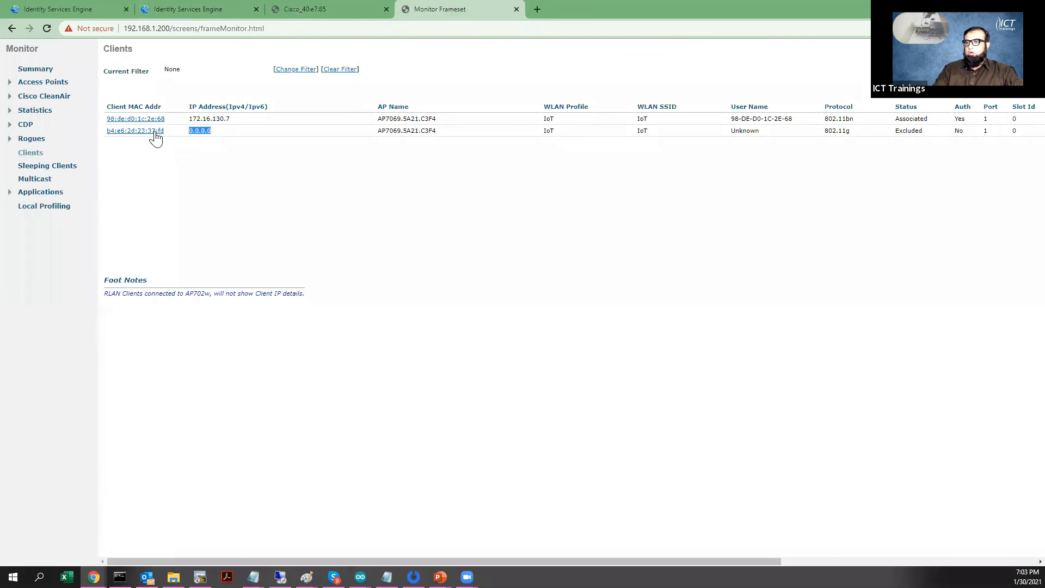
- Switch to the remote desktop session and ping the sensor at 172.16.130.4 from its Command Prompt
left_click(280, 577)
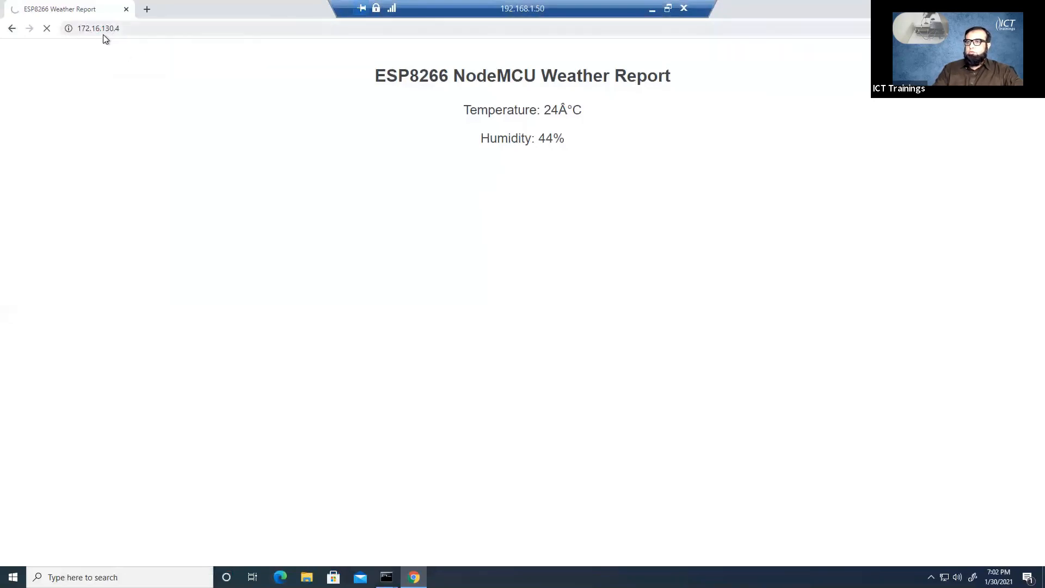
mouse_move(386, 577)
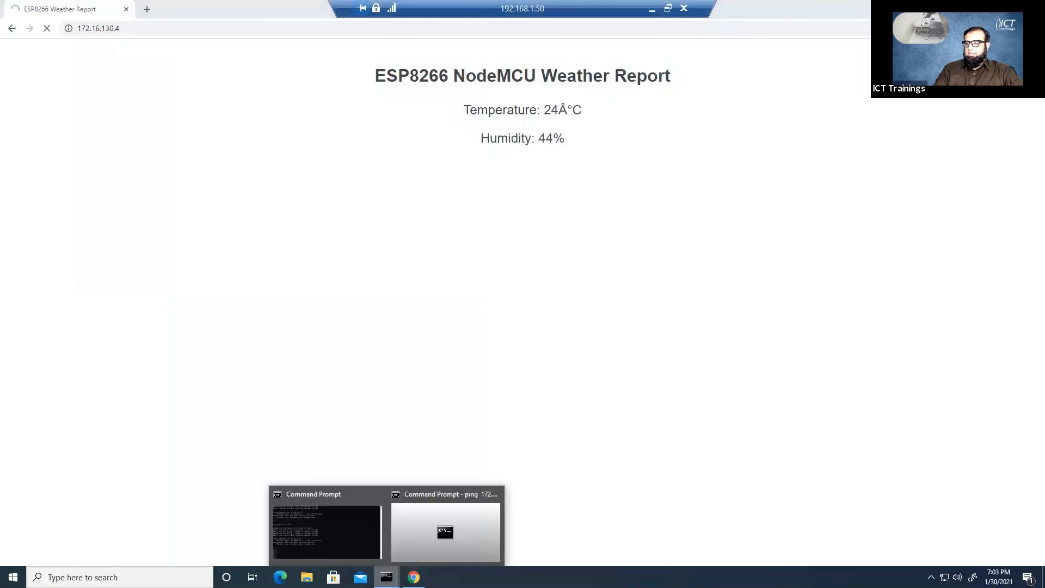
left_click(353, 549)
key("Up")
key("Up")
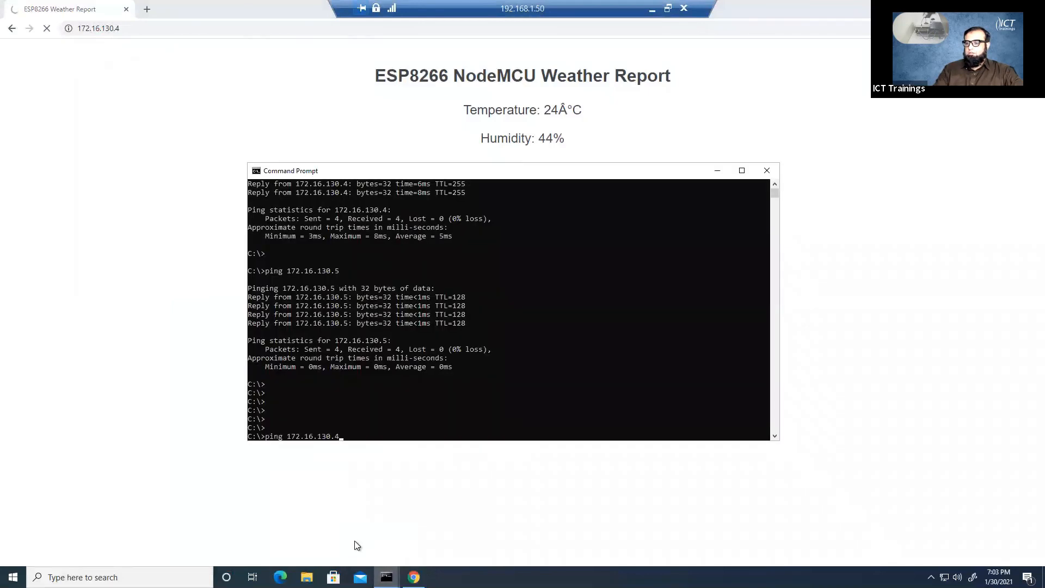
key("Return")
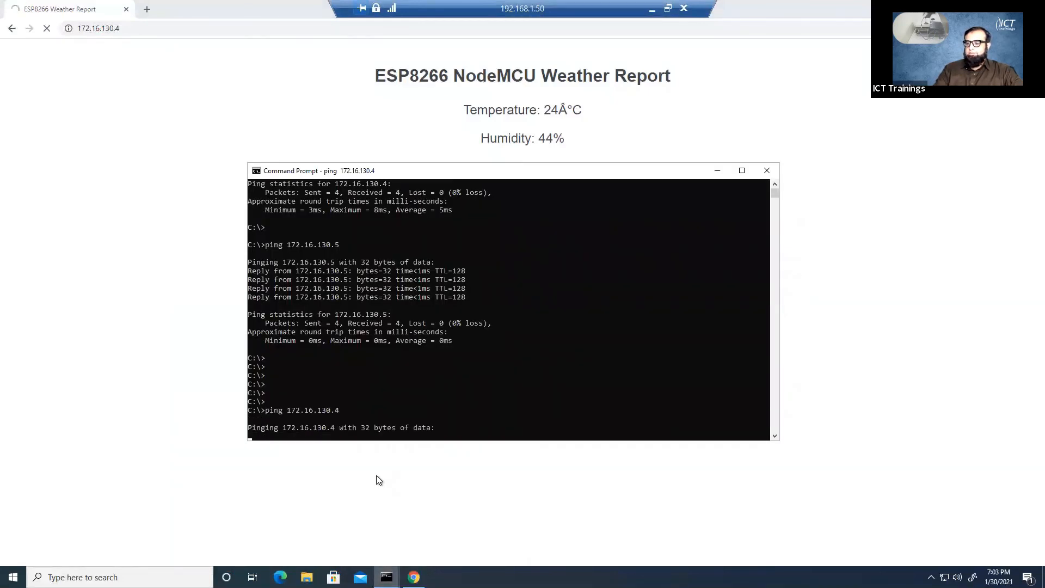
- Stop the running ping and start a continuous ping to the sensor with "ping 172.16.130.4 -t"
key("ctrl+c")
key("Up")
type("t")
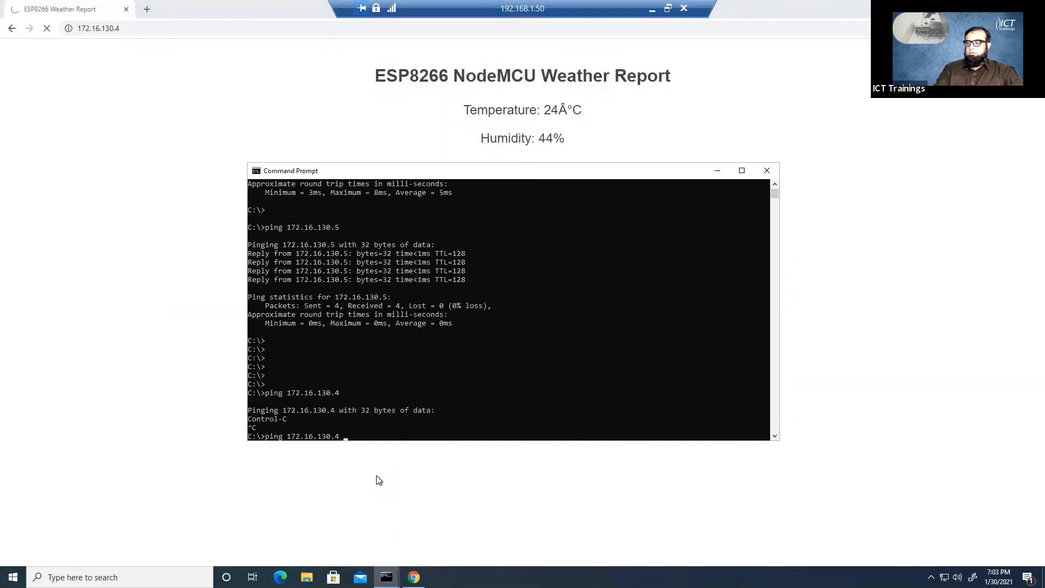
type("-t")
key("Return")
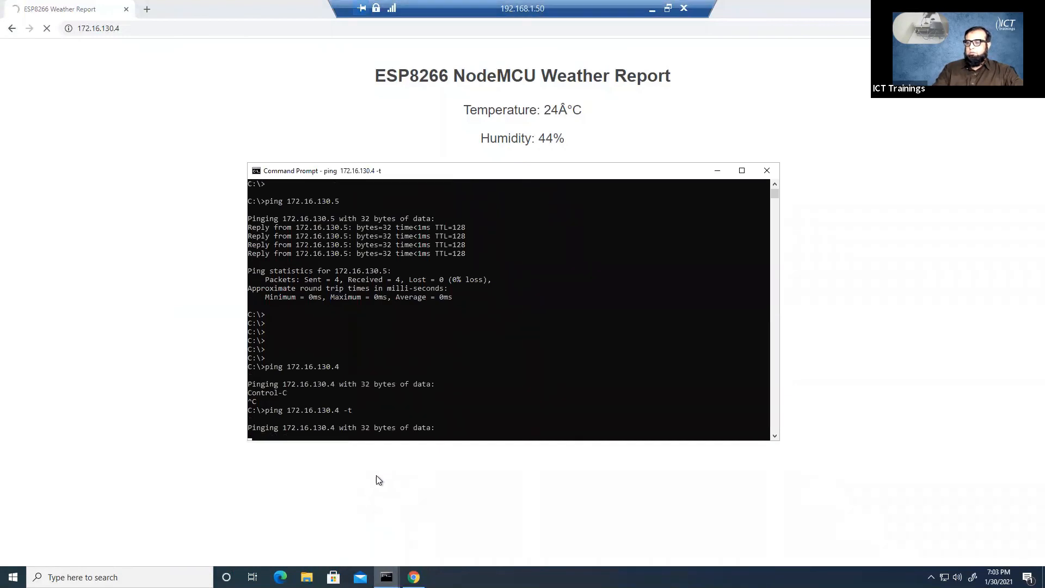
- Leave the remote desktop session, return to the ISE Profiler Conditions list and quick-filter the check names by "iot"
left_click(650, 10)
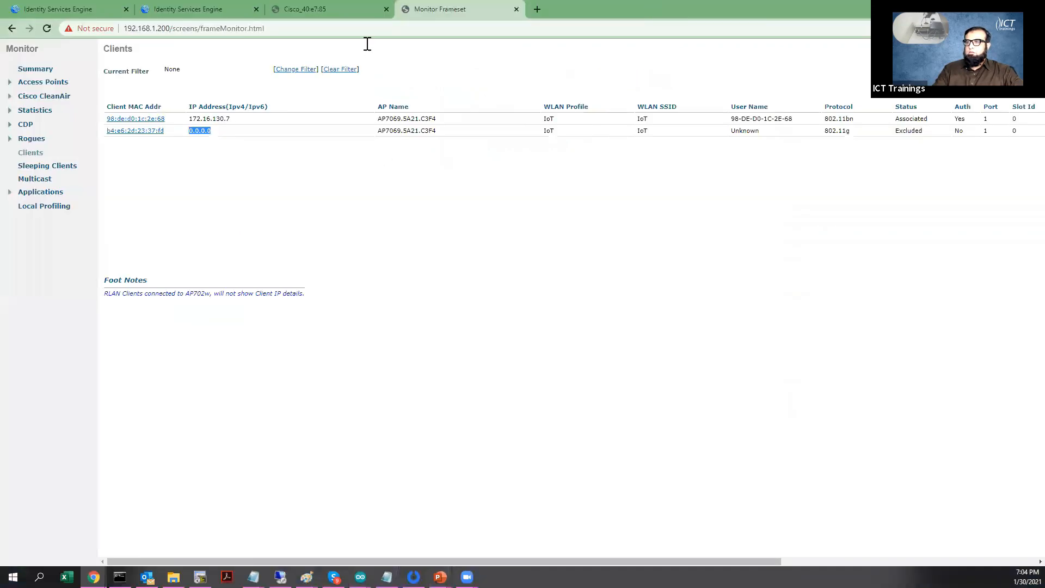
left_click(210, 9)
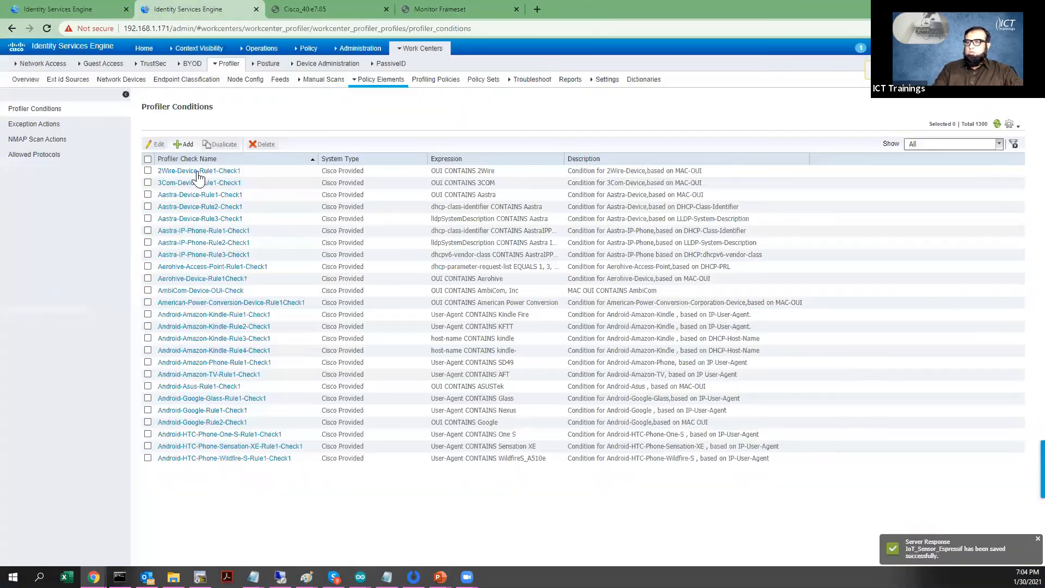
left_click(990, 147)
left_click(928, 163)
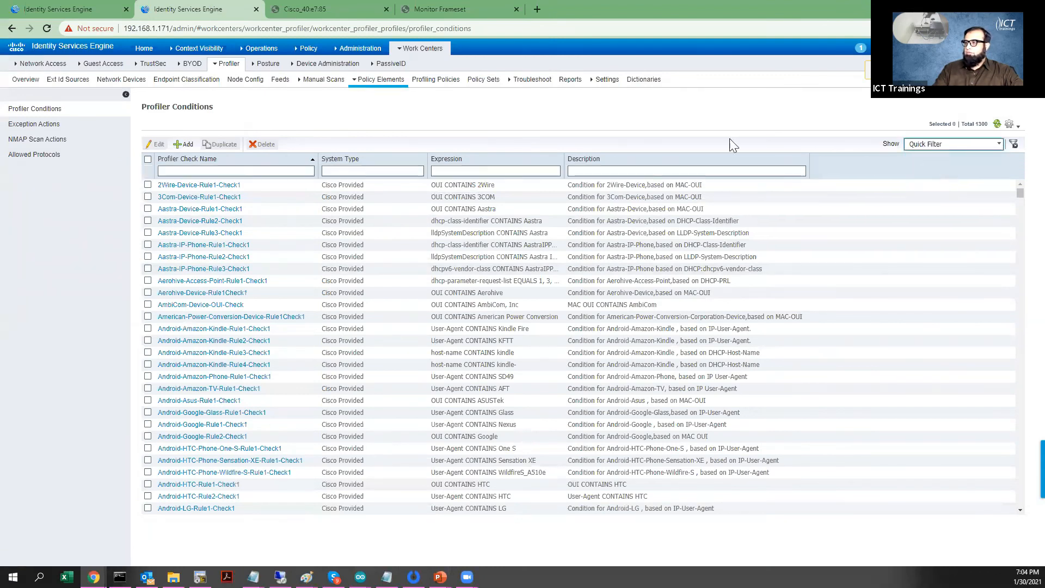
left_click(173, 172)
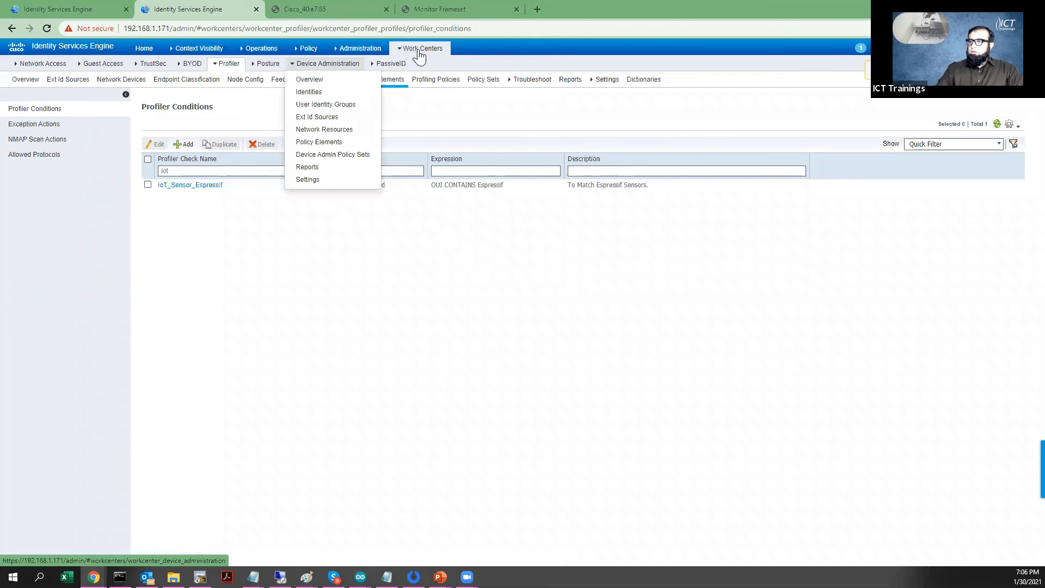
- Open the Profiling Policies page of the Profiler work center and expand the Profiling Policies folder
mouse_move(419, 56)
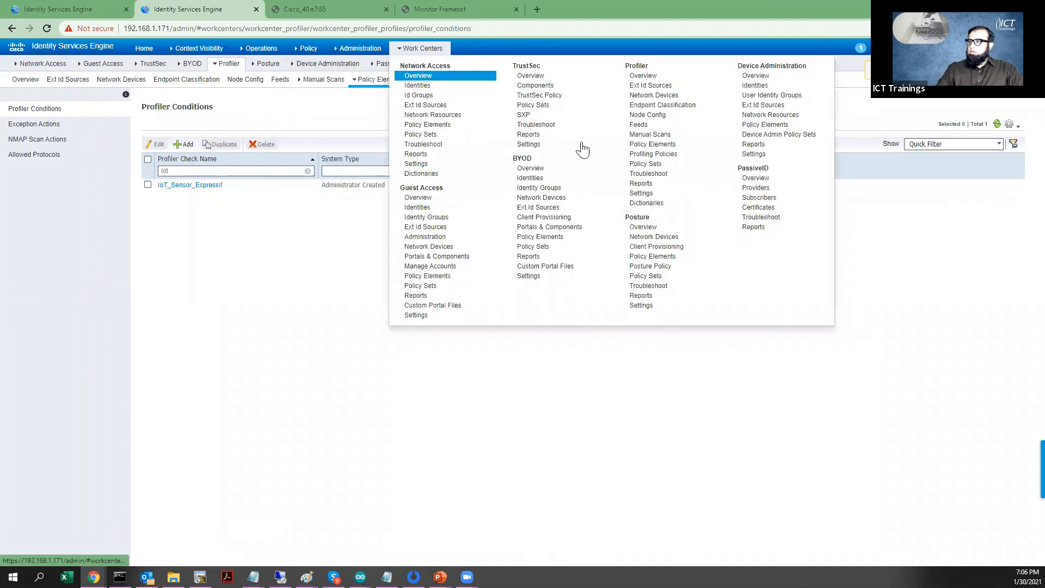
left_click(654, 156)
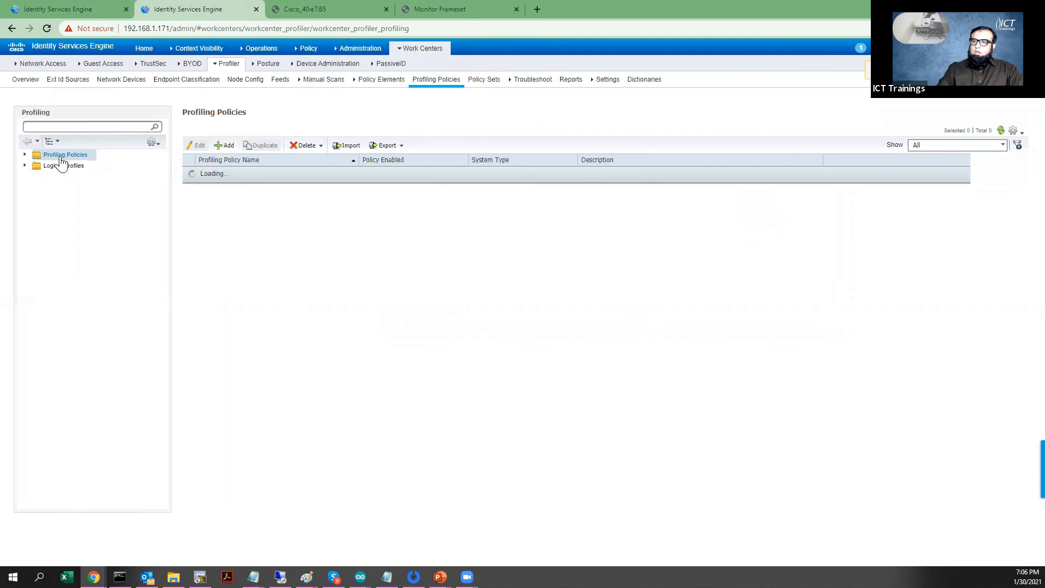
left_click(34, 156)
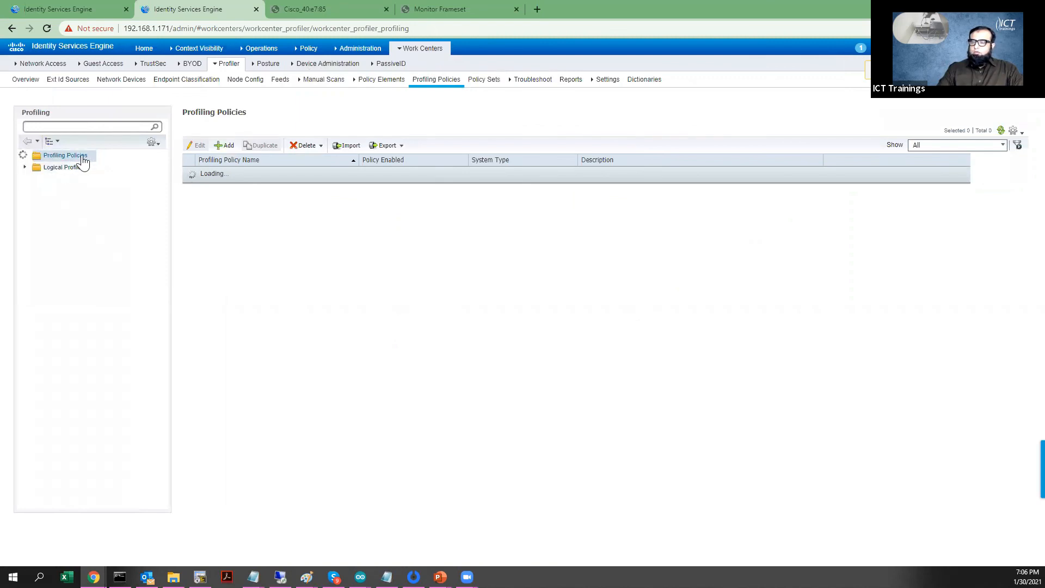